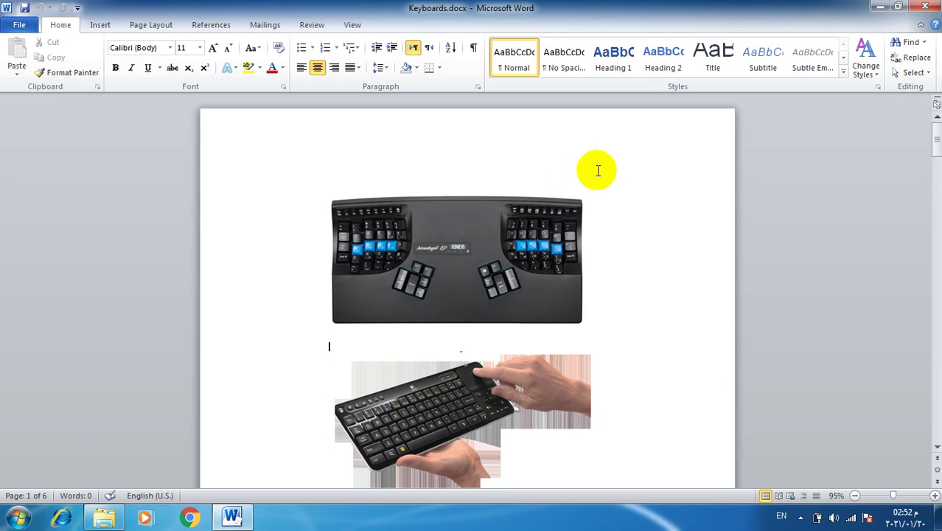
Examine the keyboard pictures in Keyboards.docx from the first page through to the last page.
scroll(441, 280, "down", 3)
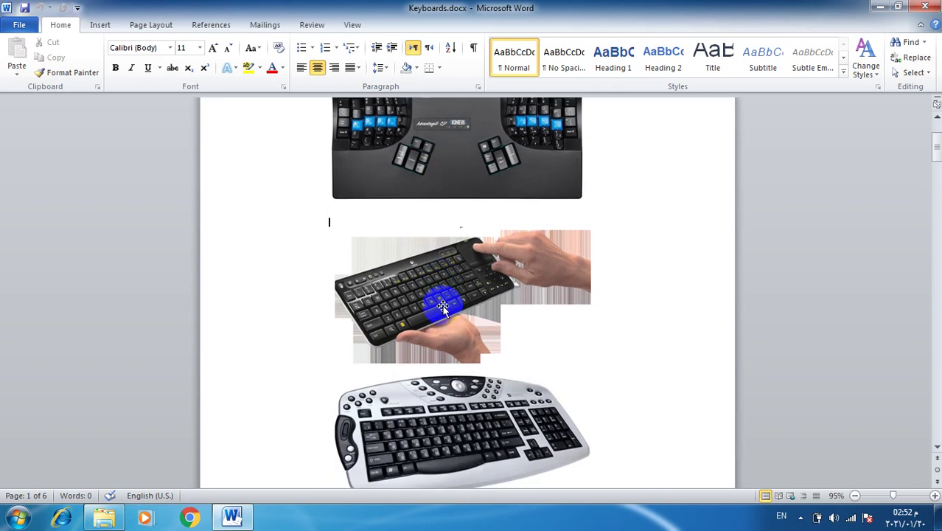
scroll(442, 307, "down", 9)
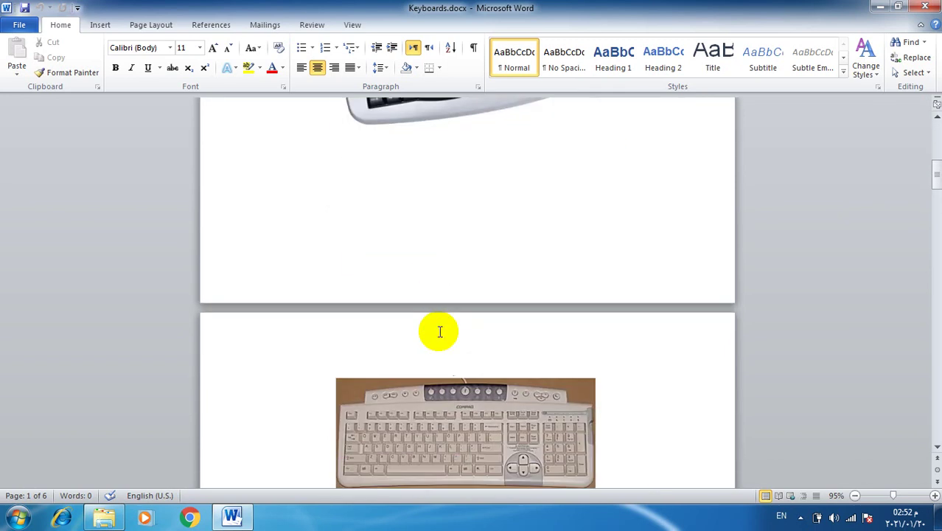
scroll(439, 331, "down", 10)
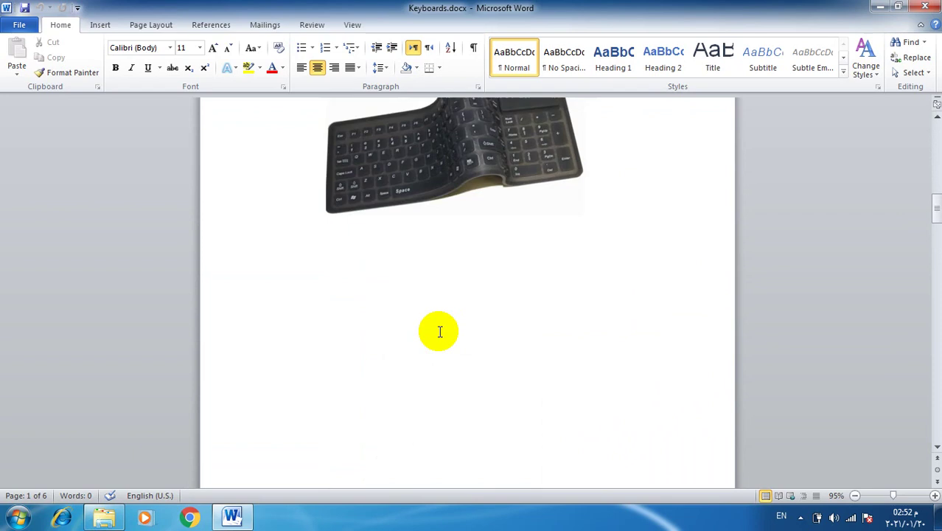
scroll(439, 331, "down", 12)
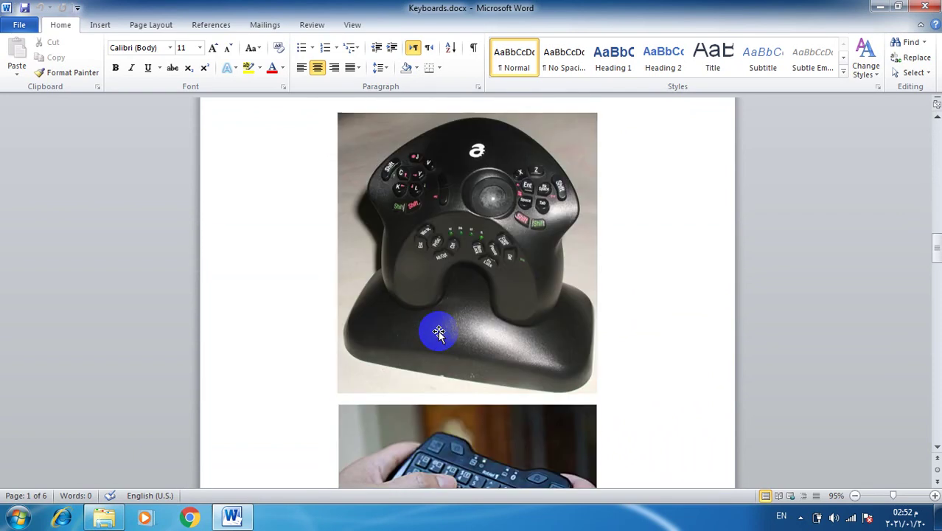
scroll(437, 332, "down", 10)
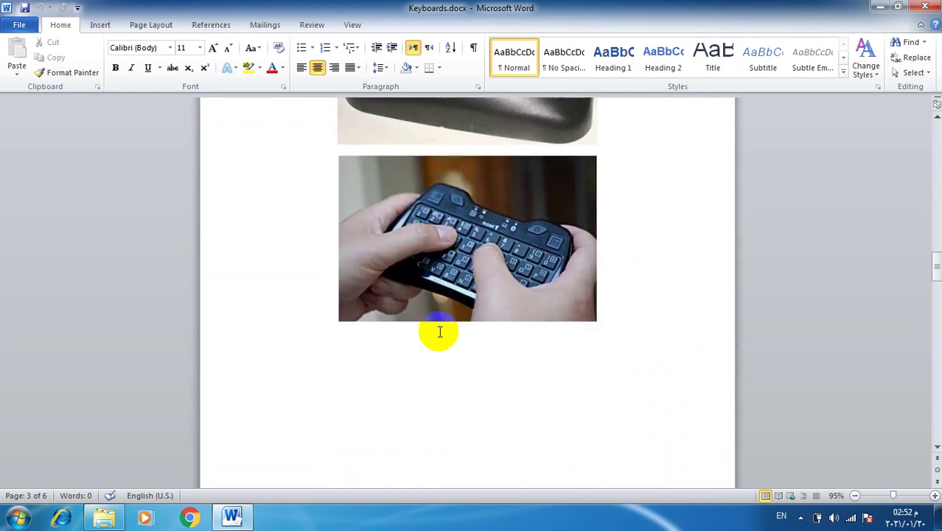
scroll(439, 331, "down", 8)
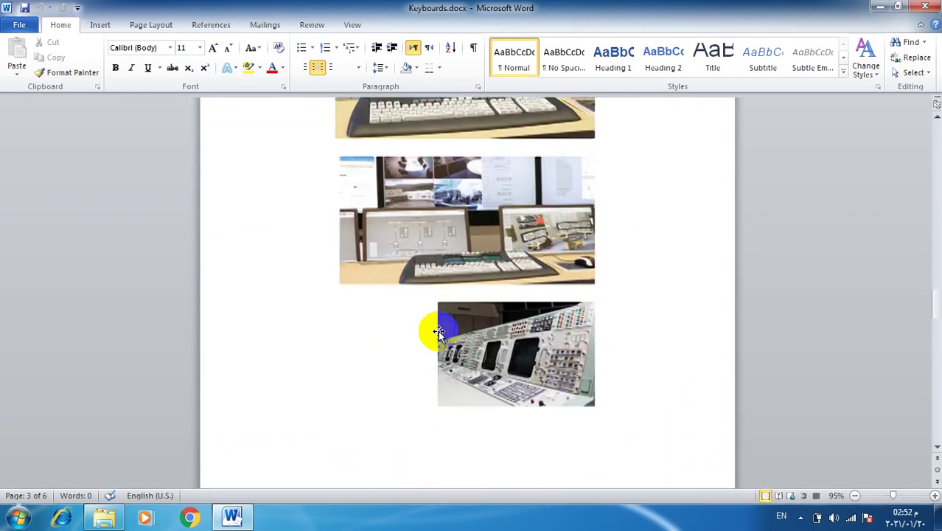
scroll(439, 331, "down", 4)
scroll(440, 330, "up", 2)
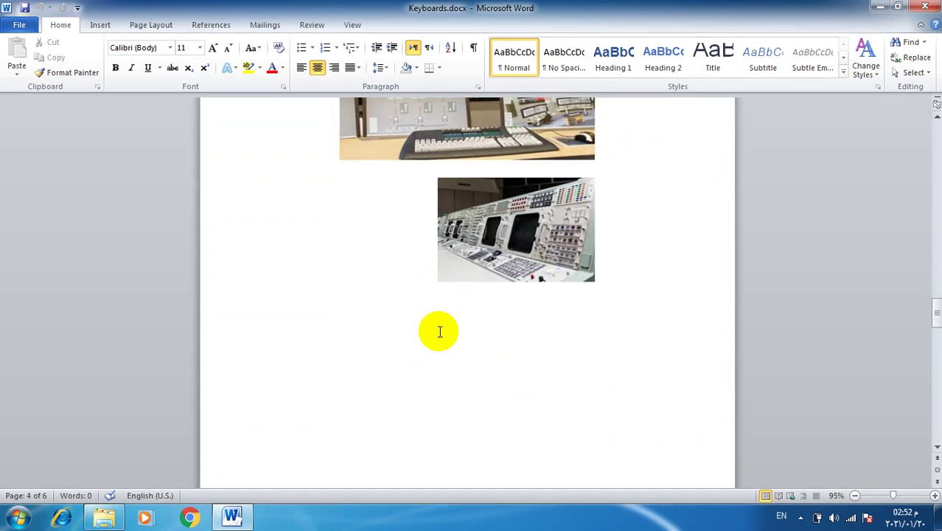
scroll(439, 331, "down", 4)
scroll(439, 330, "down", 11)
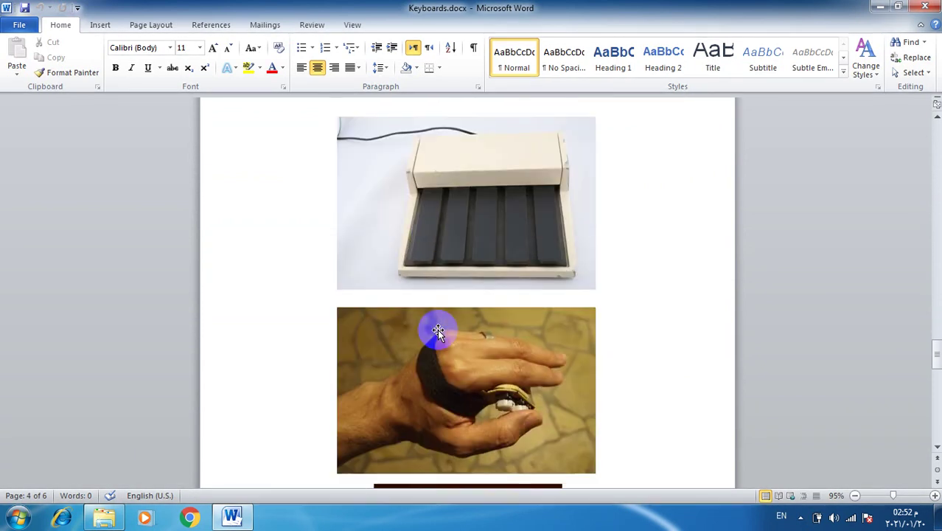
scroll(444, 327, "down", 5)
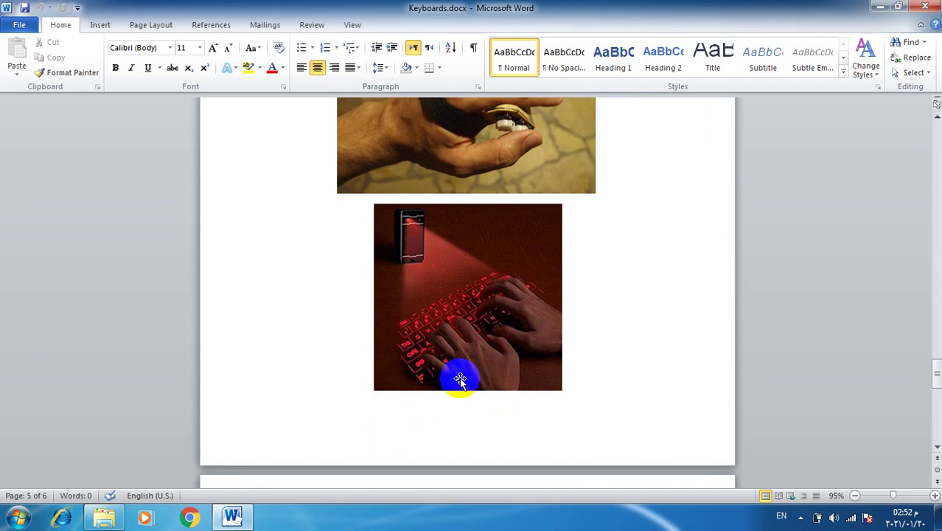
scroll(459, 378, "down", 8)
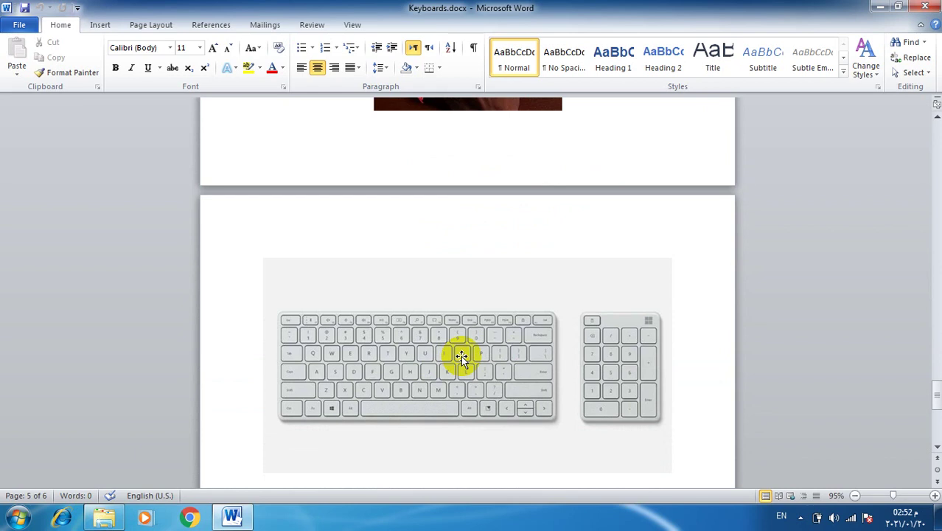
scroll(472, 346, "down", 12)
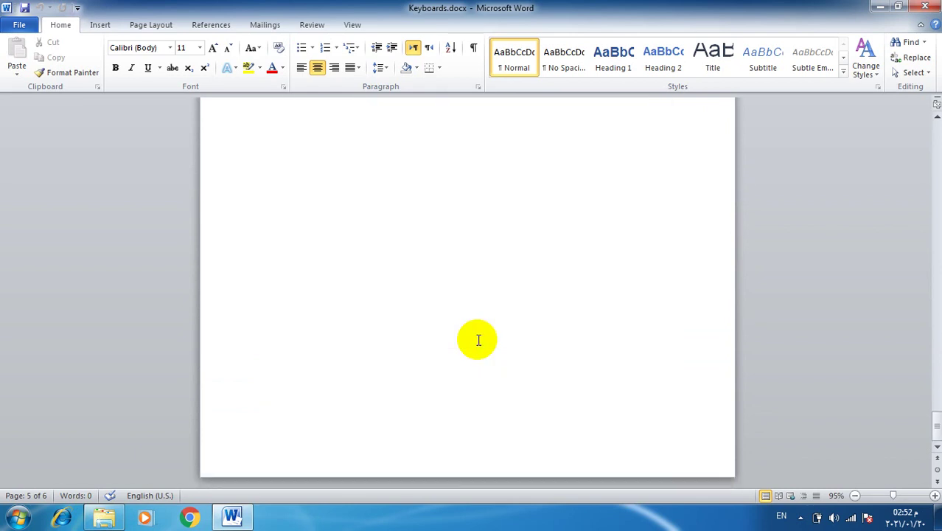
Review the keyboard pictures again from the last page back to the beginning of Keyboards.docx.
scroll(478, 340, "up", 6)
scroll(478, 339, "up", 4)
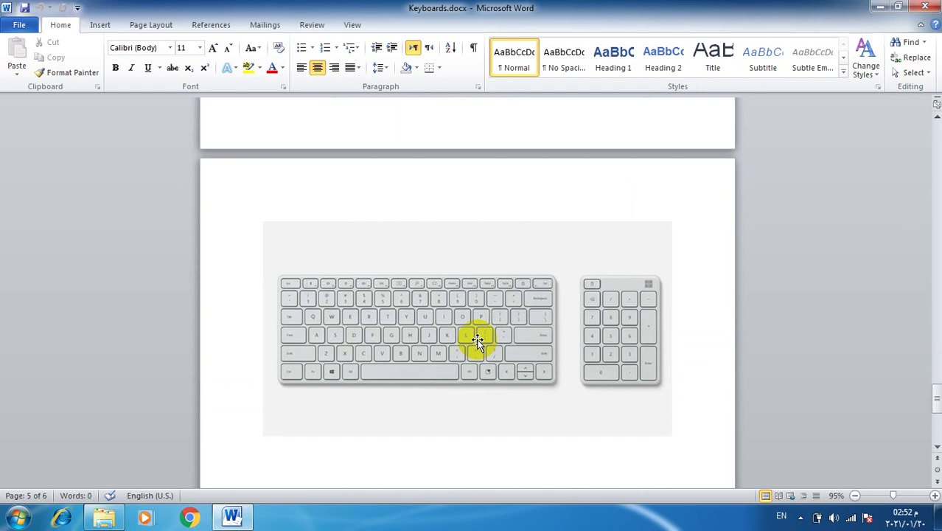
scroll(750, 379, "up", 15)
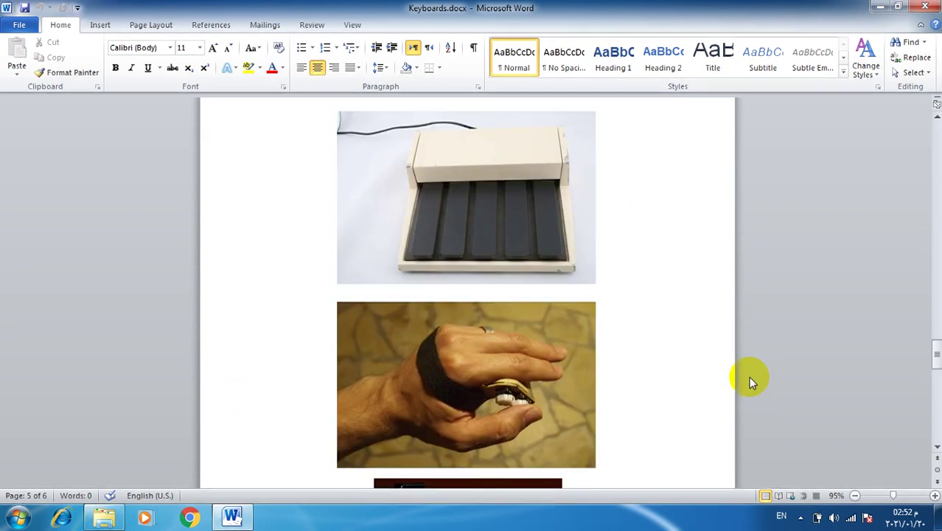
scroll(748, 376, "up", 10)
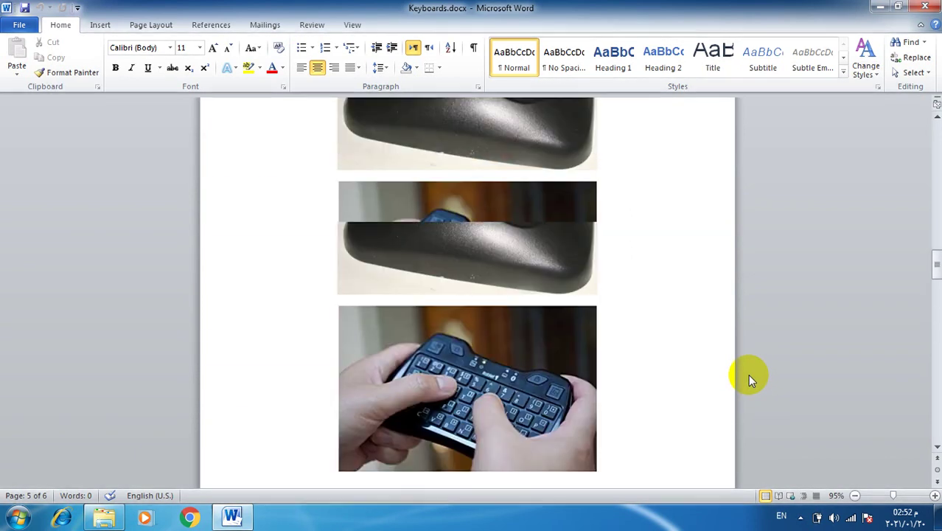
scroll(748, 373, "up", 15)
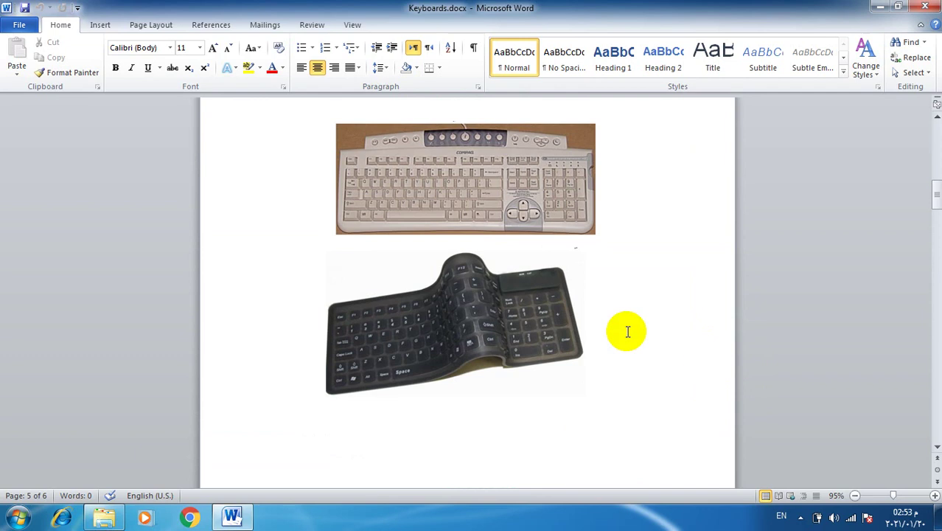
left_click(479, 315)
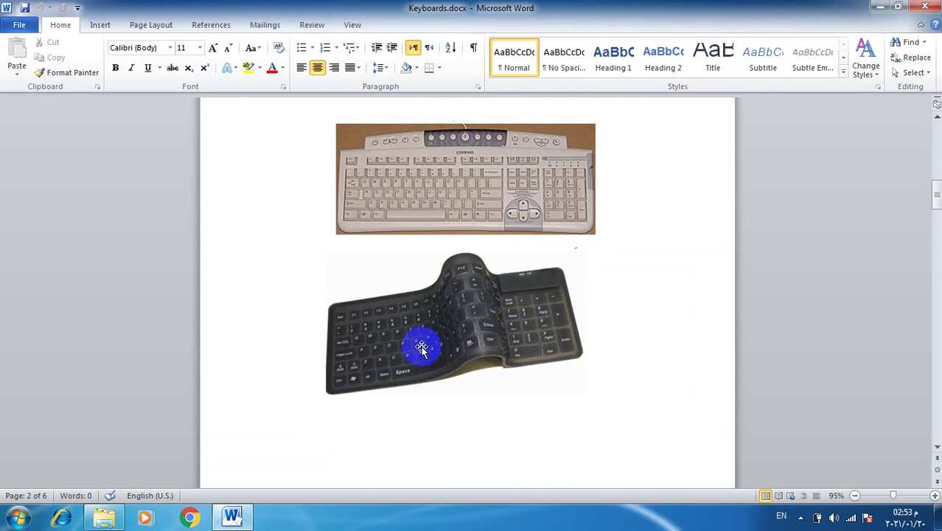
scroll(442, 344, "up", 3)
scroll(446, 348, "down", 2)
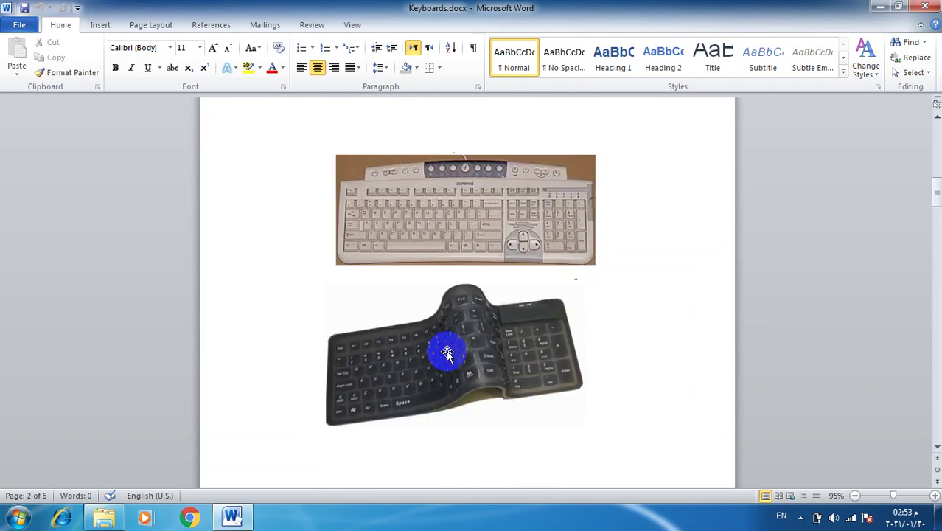
scroll(673, 415, "up", 14)
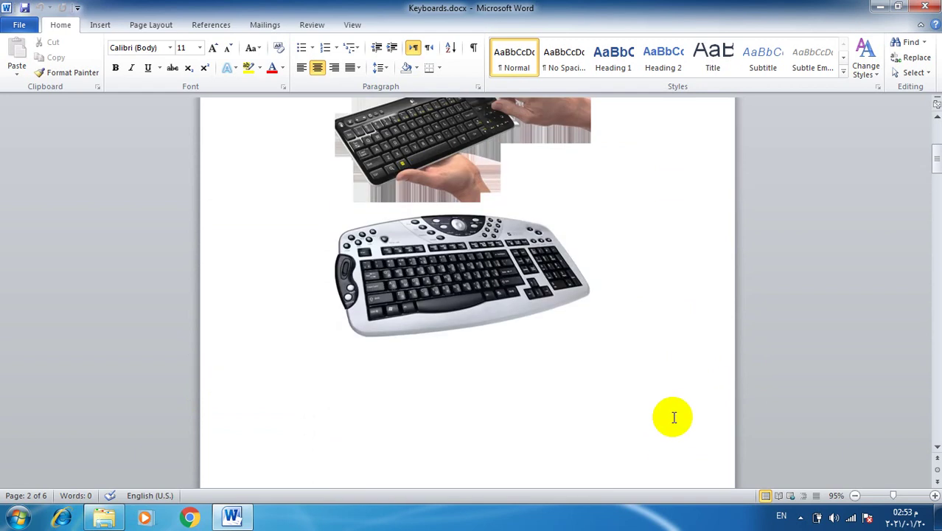
scroll(453, 299, "up", 3)
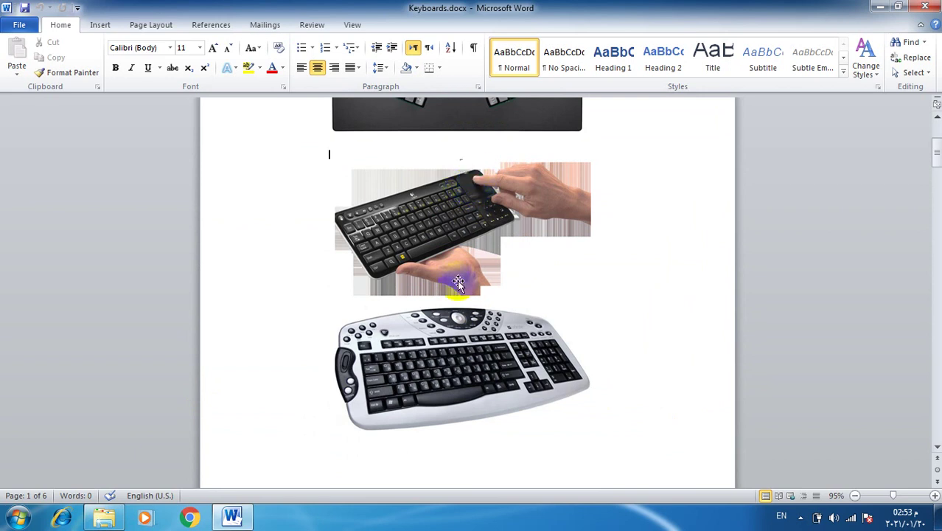
scroll(453, 274, "up", 4)
scroll(458, 310, "up", 2)
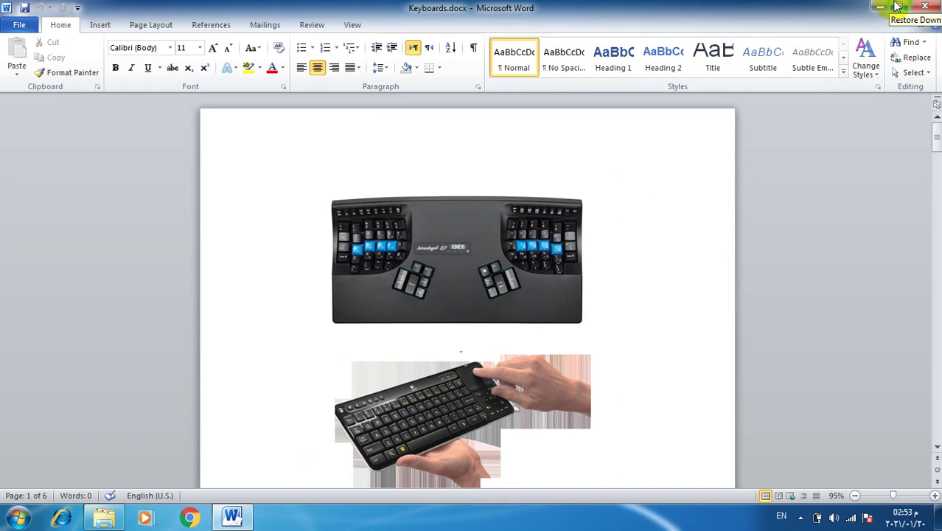
Minimize Keyboards.docx and open Mouse1.docx from the Lec 1 folder.
left_click(874, 9)
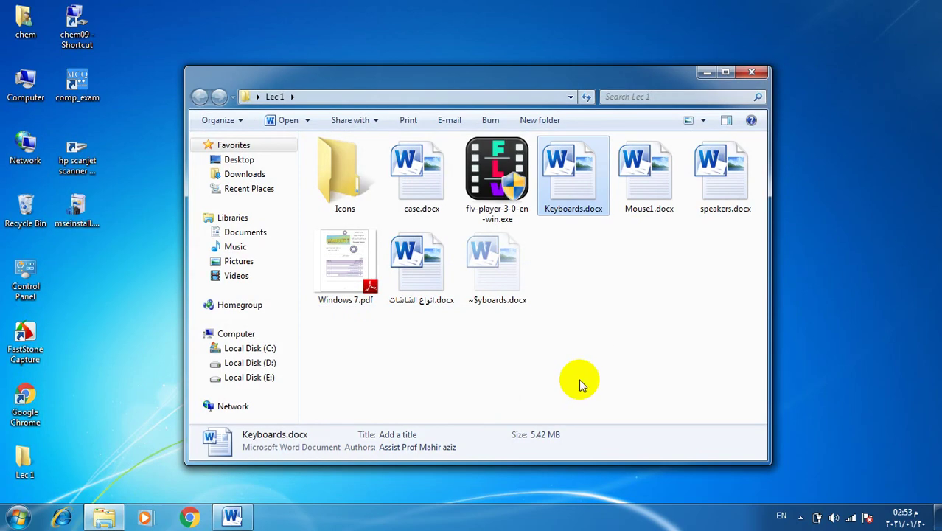
left_click(651, 190)
double_click(651, 189)
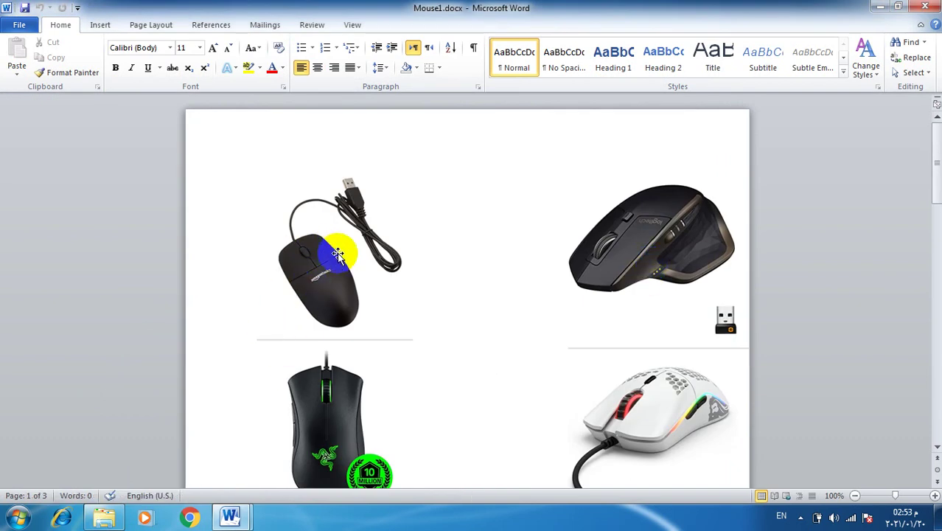
Examine the pictures of the different mouse types on all pages of Mouse1.docx.
scroll(337, 254, "down", 1)
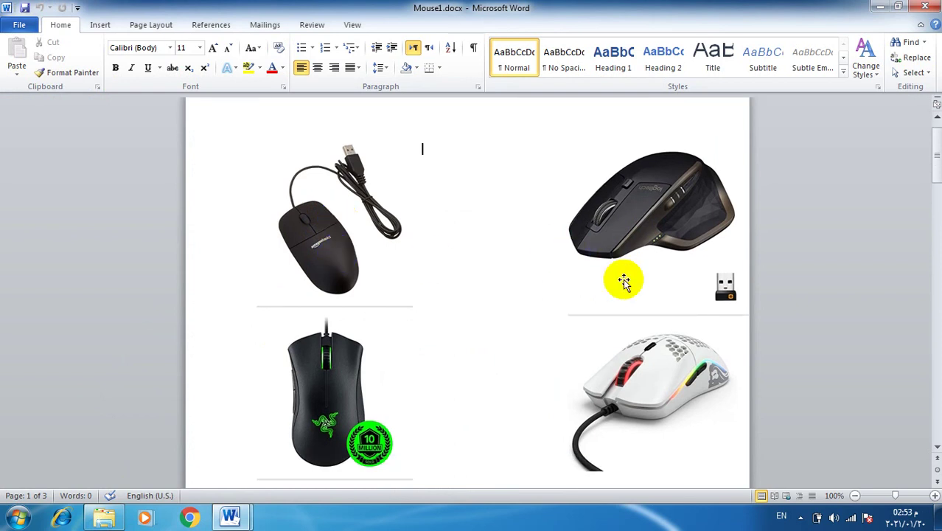
scroll(356, 398, "down", 7)
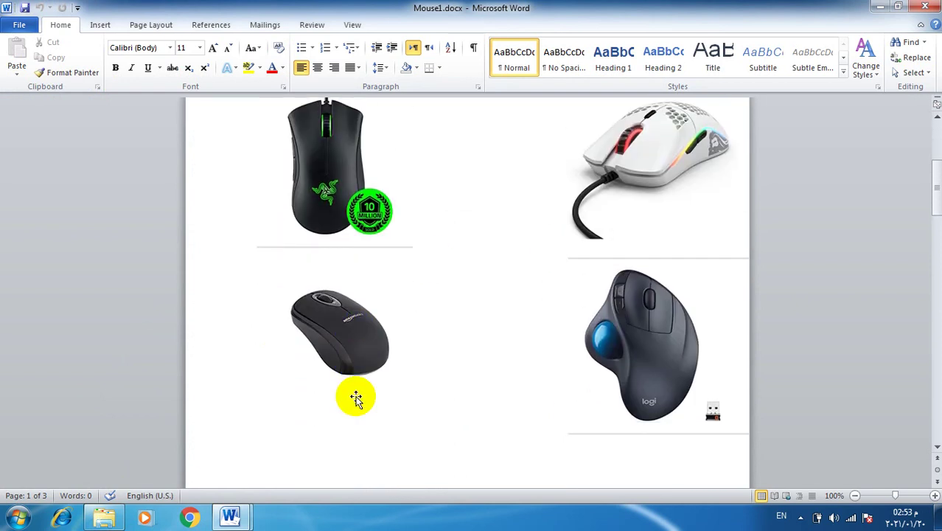
scroll(620, 339, "down", 12)
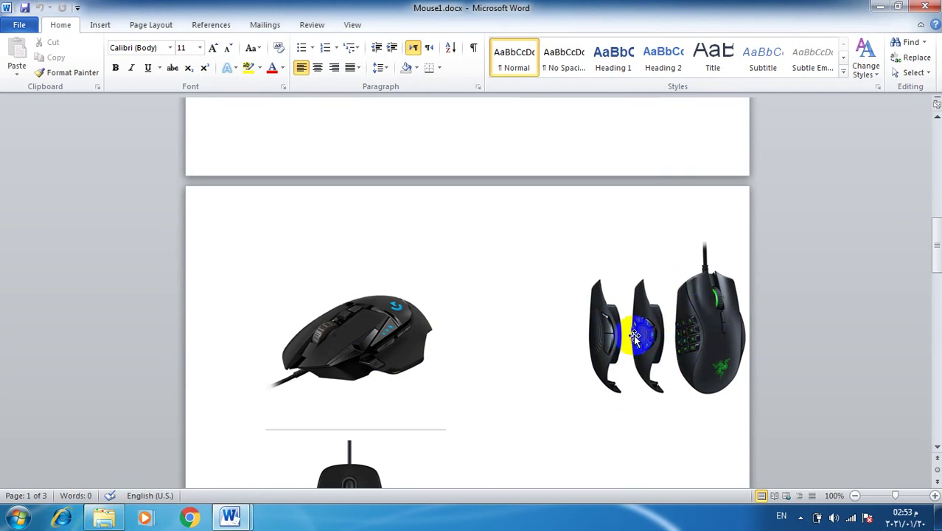
scroll(626, 337, "down", 4)
scroll(635, 336, "down", 1)
left_click(354, 345)
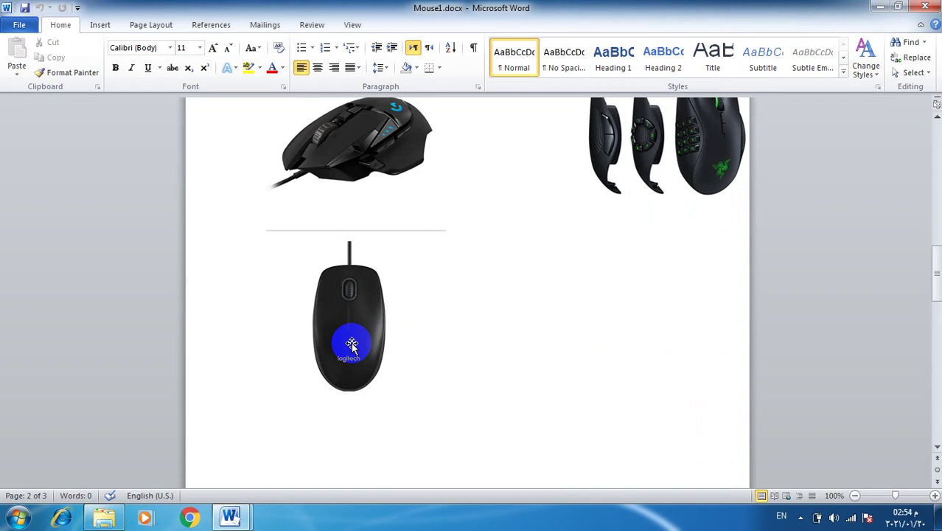
left_click(325, 315)
scroll(330, 307, "down", 10)
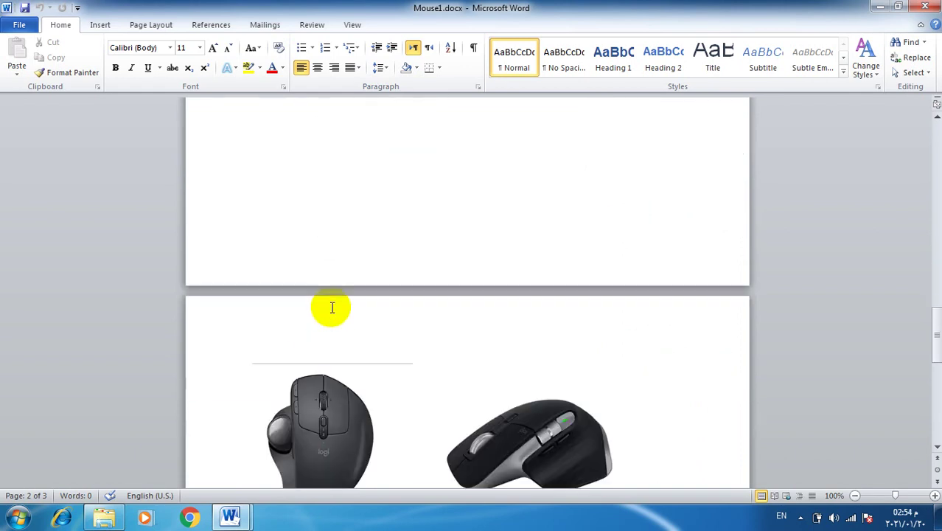
scroll(331, 308, "down", 4)
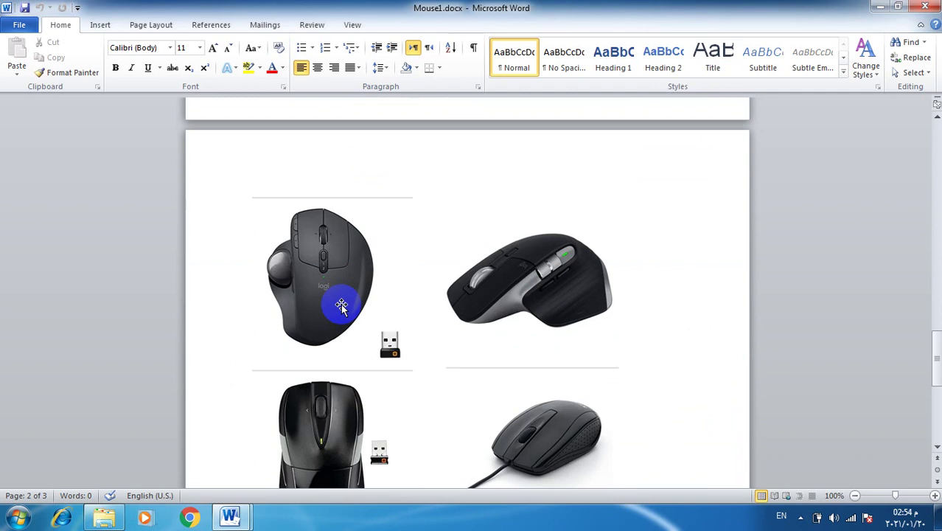
scroll(416, 273, "down", 6)
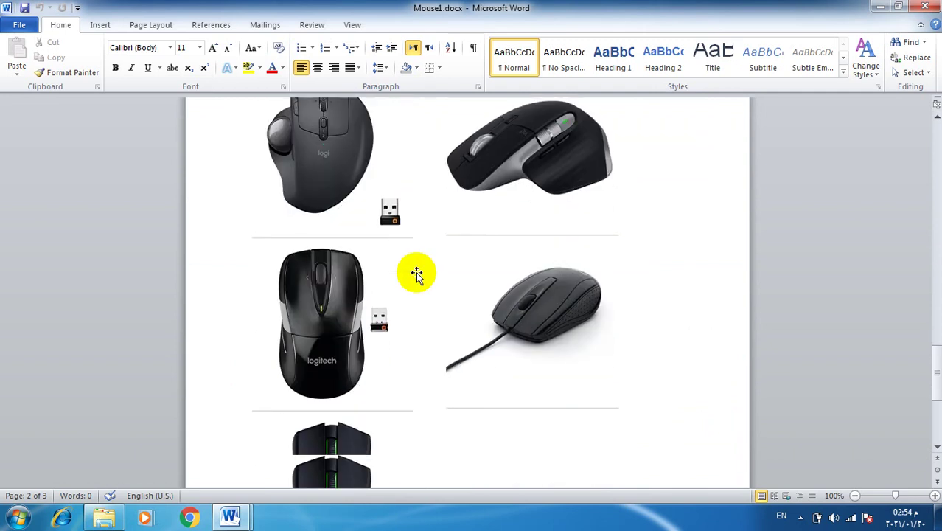
scroll(416, 274, "down", 4)
mouse_move(458, 278)
left_mouse_down()
mouse_move(504, 237)
mouse_move(507, 286)
mouse_move(488, 273)
mouse_move(546, 216)
mouse_move(505, 261)
mouse_move(576, 230)
mouse_move(536, 239)
left_mouse_up()
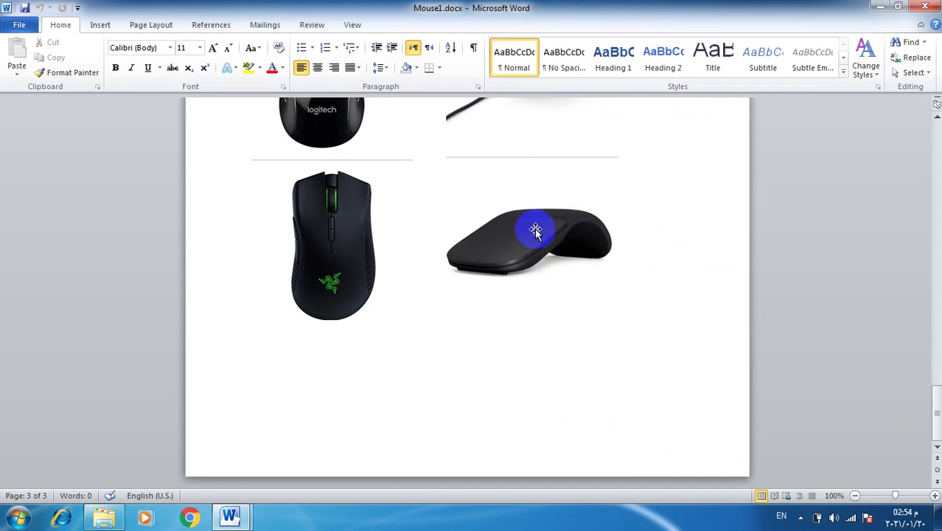
Minimize Mouse1.docx and Keyboards.docx, and open speakers.docx from the Lec 1 folder.
left_click_drag(534, 229, 879, 15)
left_click(879, 15)
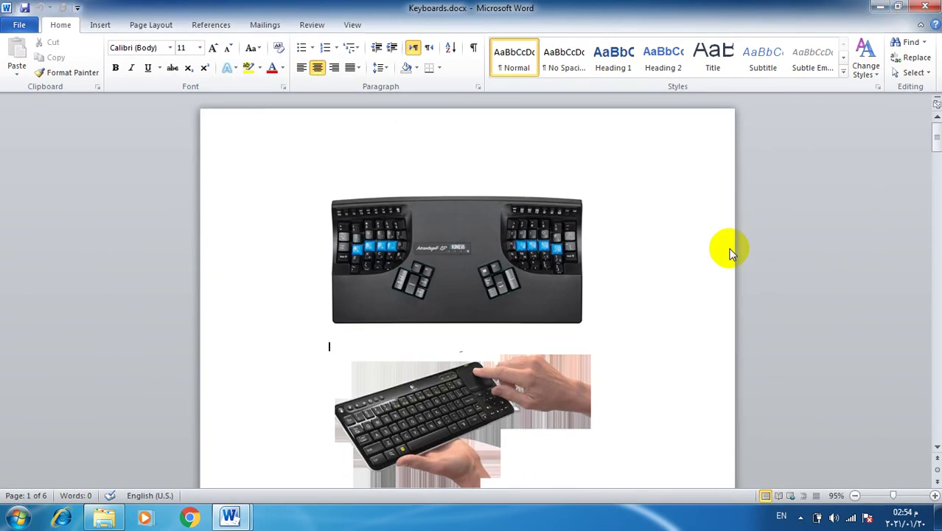
left_click(885, 9)
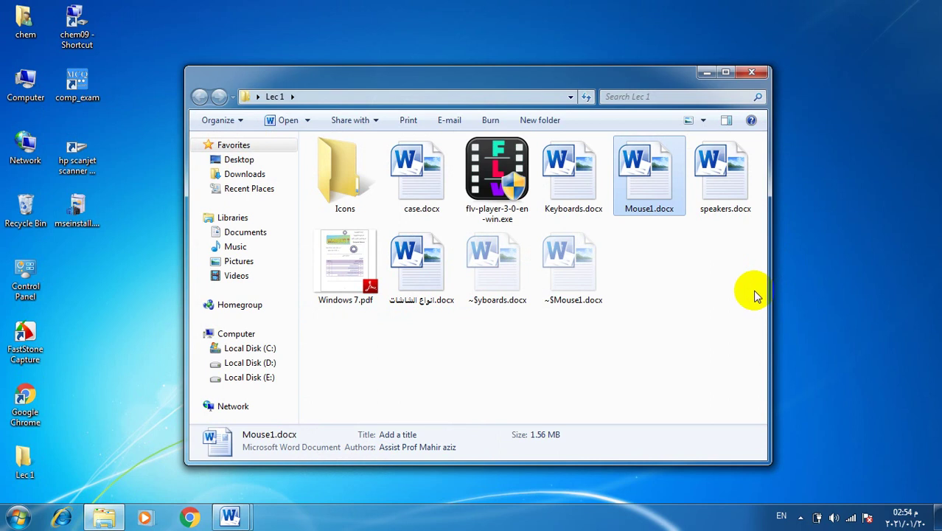
left_click(713, 187)
double_click(713, 187)
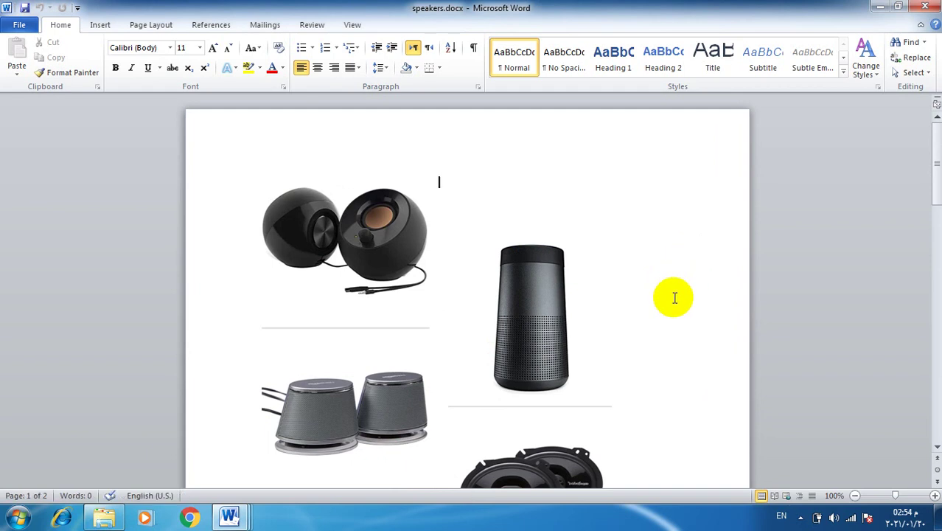
Examine the pictures of the different speaker types on both pages of speakers.docx, then return to the beginning.
scroll(674, 297, "down", 2)
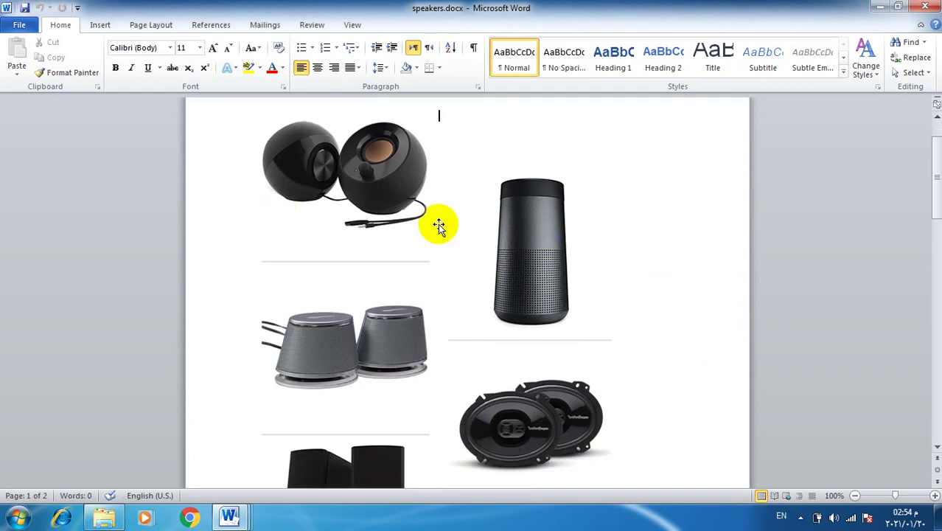
scroll(361, 357, "down", 4)
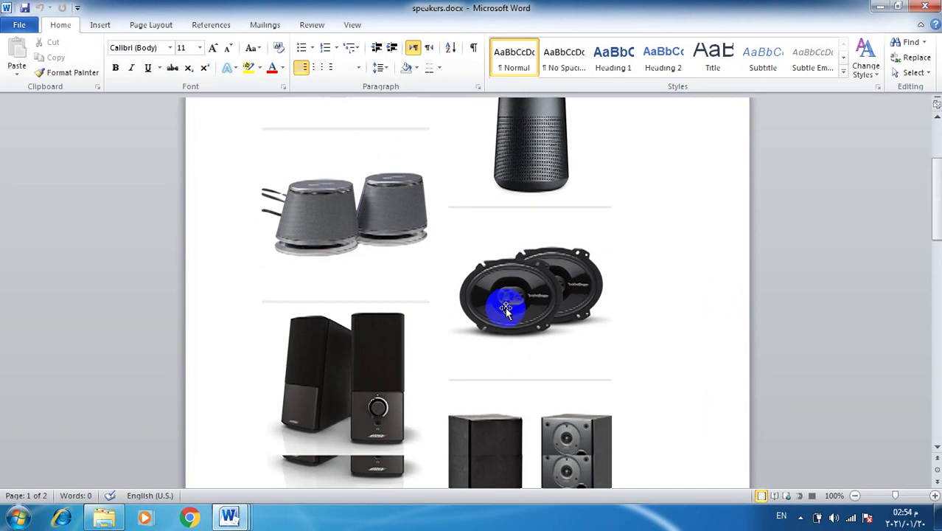
scroll(504, 308, "down", 5)
scroll(505, 308, "down", 9)
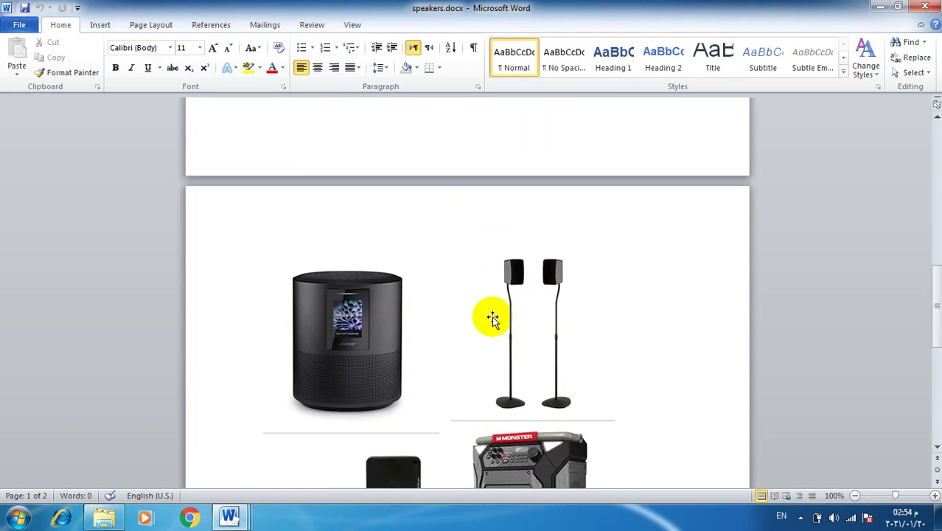
scroll(491, 318, "down", 8)
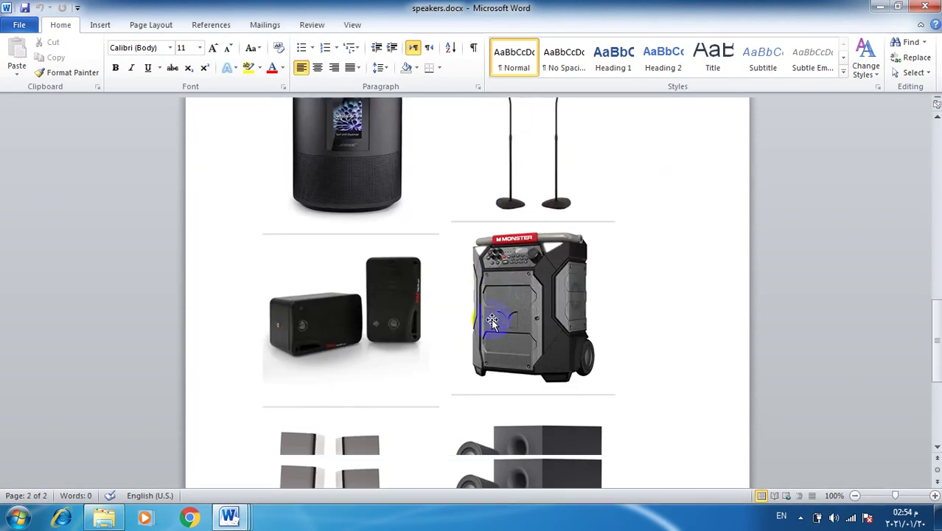
scroll(492, 322, "down", 3)
scroll(436, 322, "down", 2)
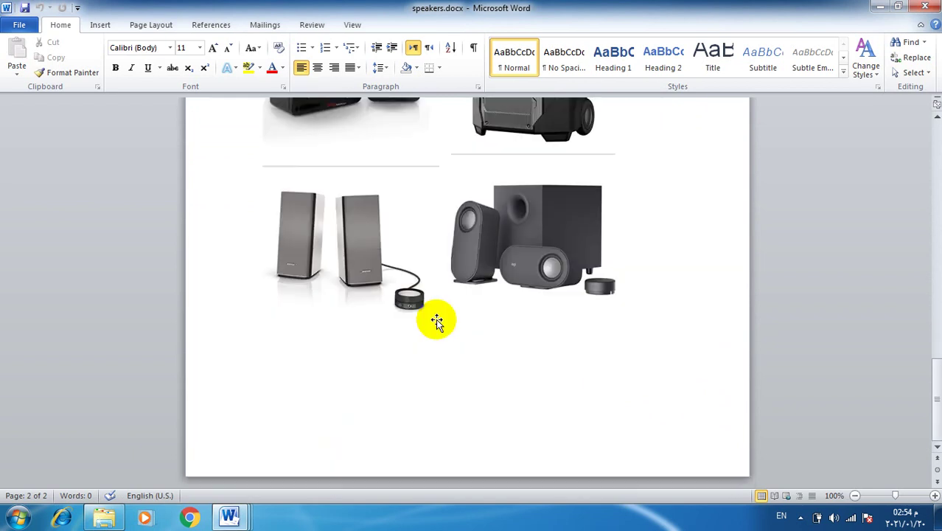
scroll(437, 322, "up", 9)
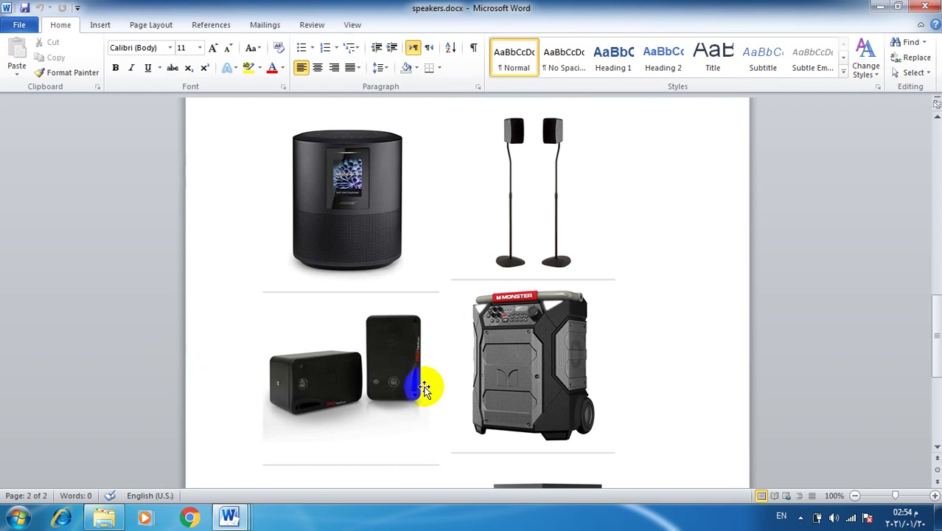
scroll(421, 385, "up", 12)
scroll(424, 387, "up", 6)
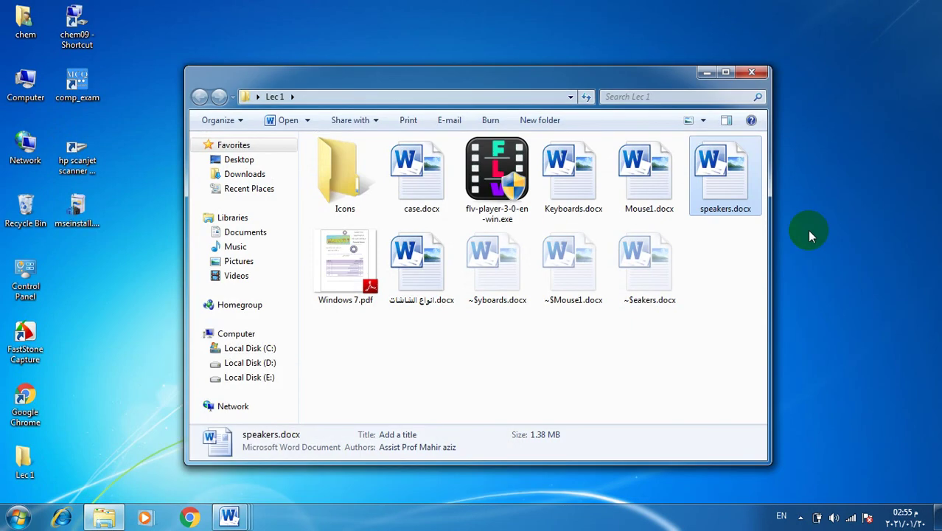
Open case.docx from the Lec 1 folder and examine the computer case pictures down to its last page.
left_click(419, 181)
double_click(419, 180)
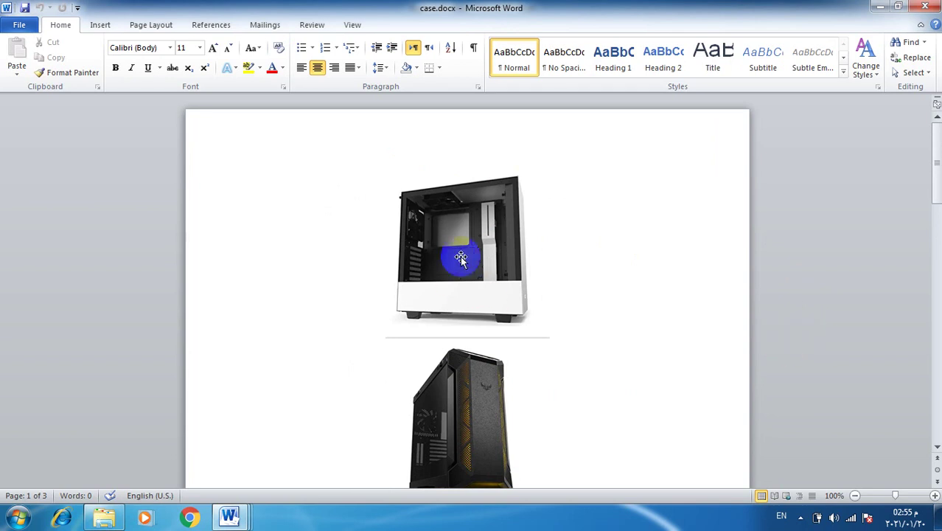
scroll(453, 254, "down", 2)
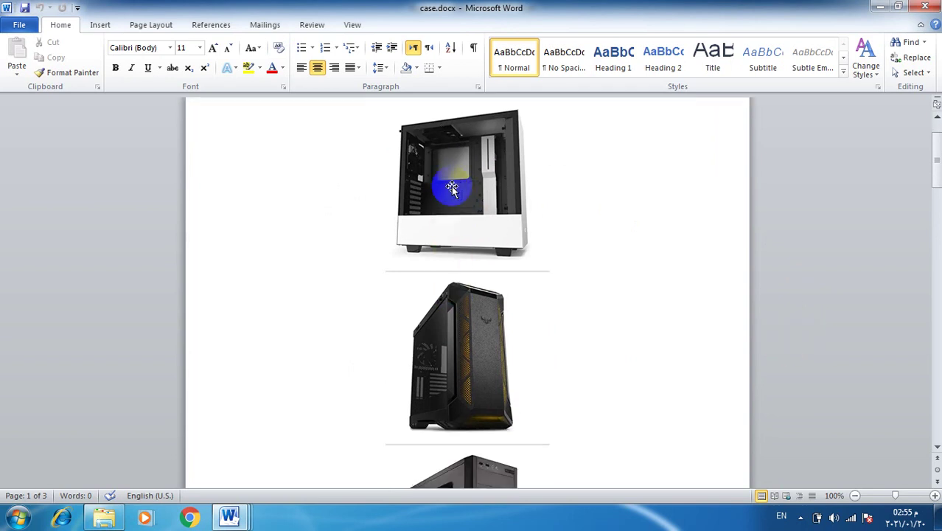
scroll(430, 390, "down", 5)
scroll(429, 391, "down", 14)
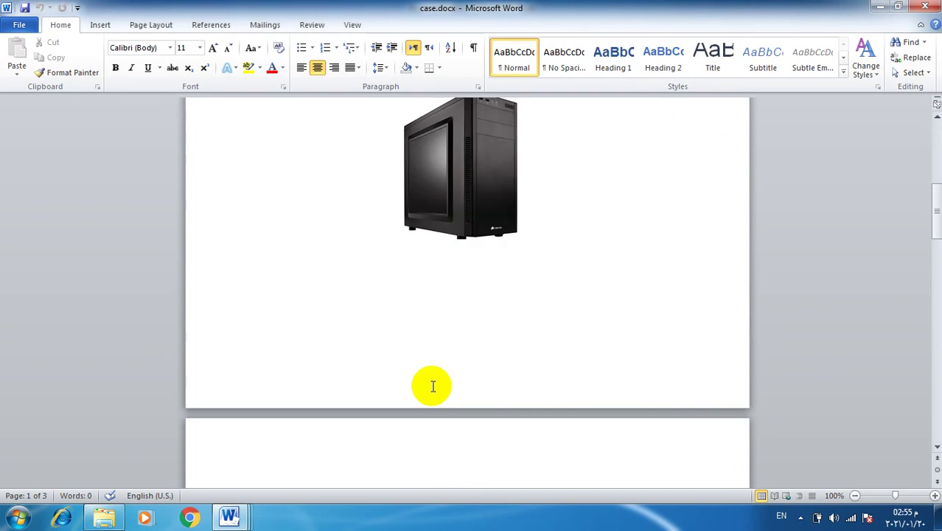
scroll(457, 340, "down", 9)
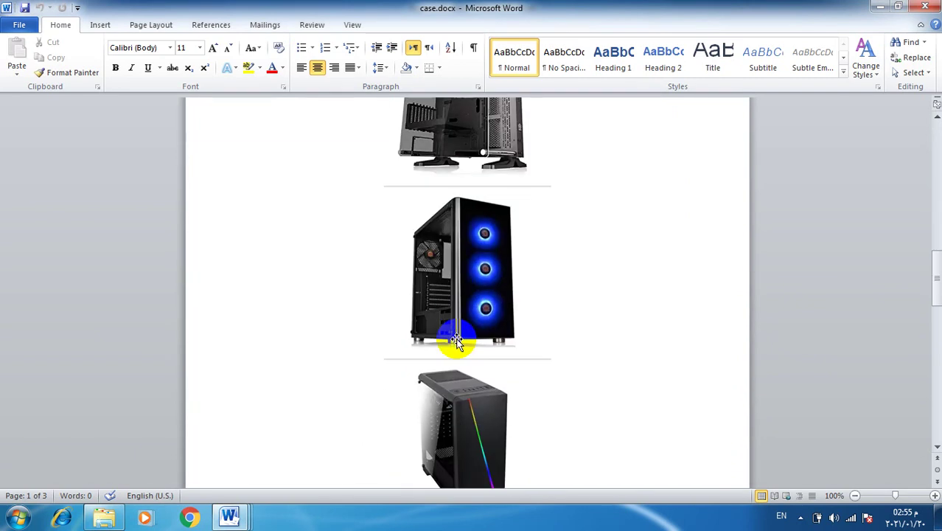
scroll(457, 340, "down", 16)
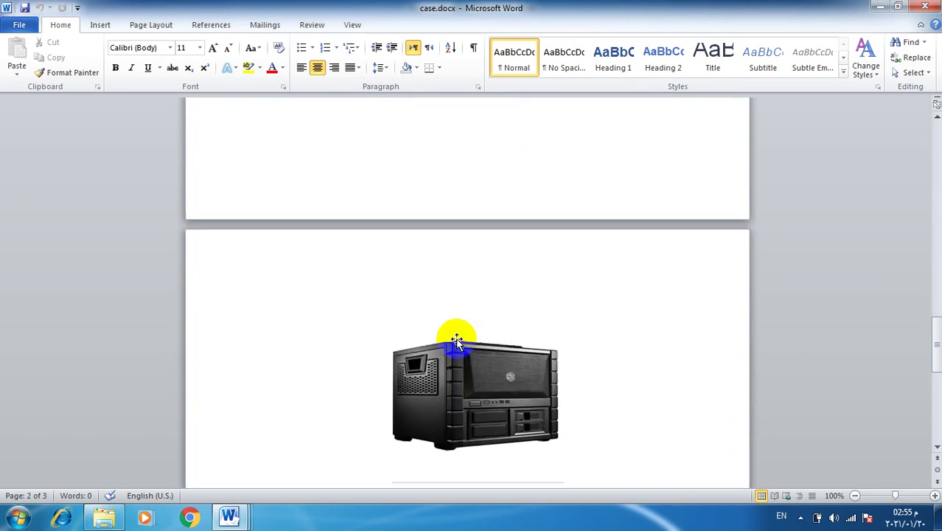
scroll(457, 340, "down", 7)
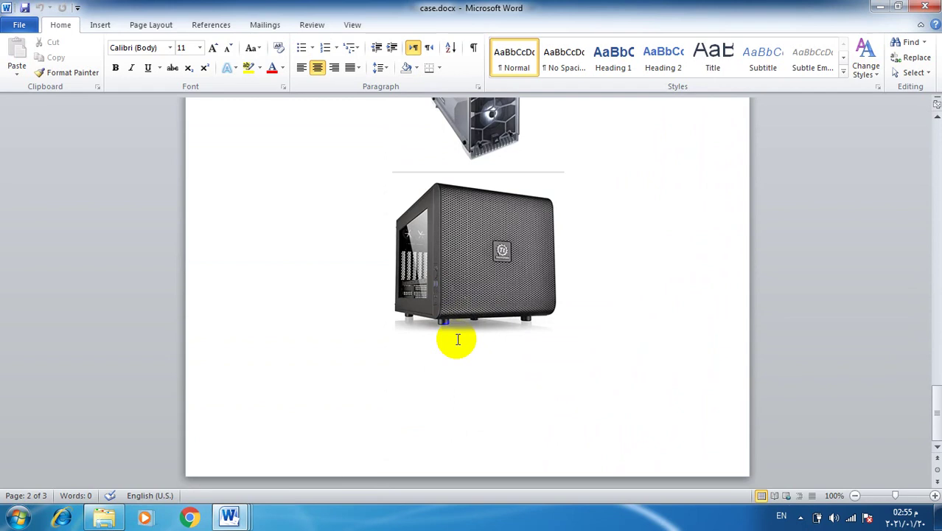
Review the computer case pictures again from the last page of case.docx back to the start of the second page.
scroll(457, 340, "up", 6)
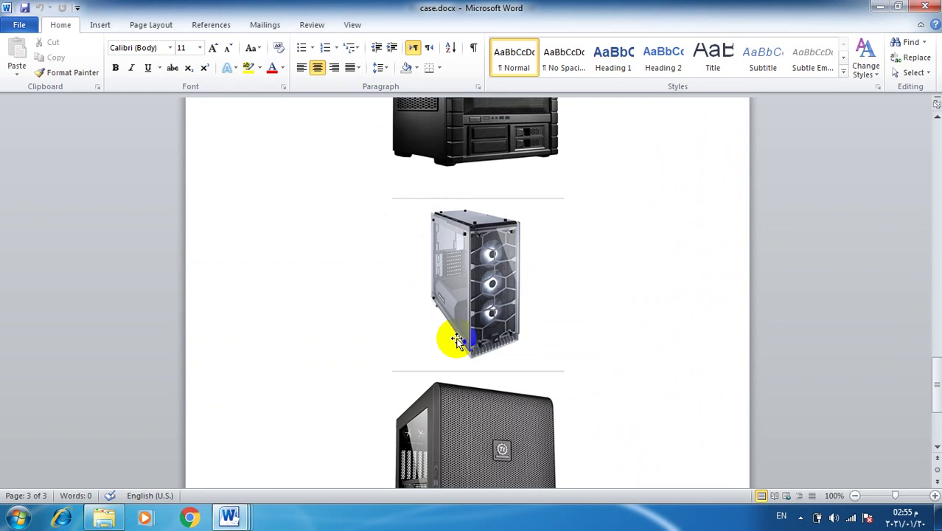
scroll(478, 297, "up", 10)
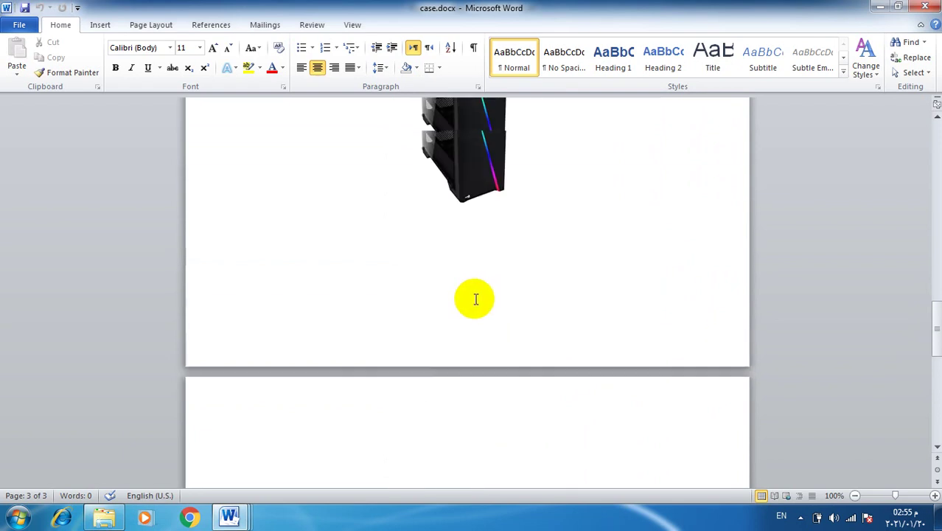
scroll(476, 299, "up", 8)
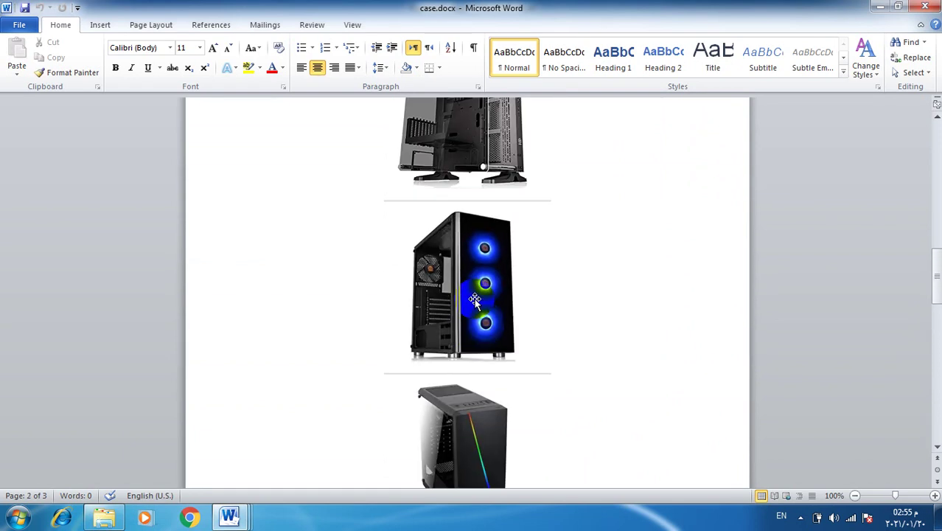
scroll(475, 299, "up", 2)
scroll(475, 300, "up", 2)
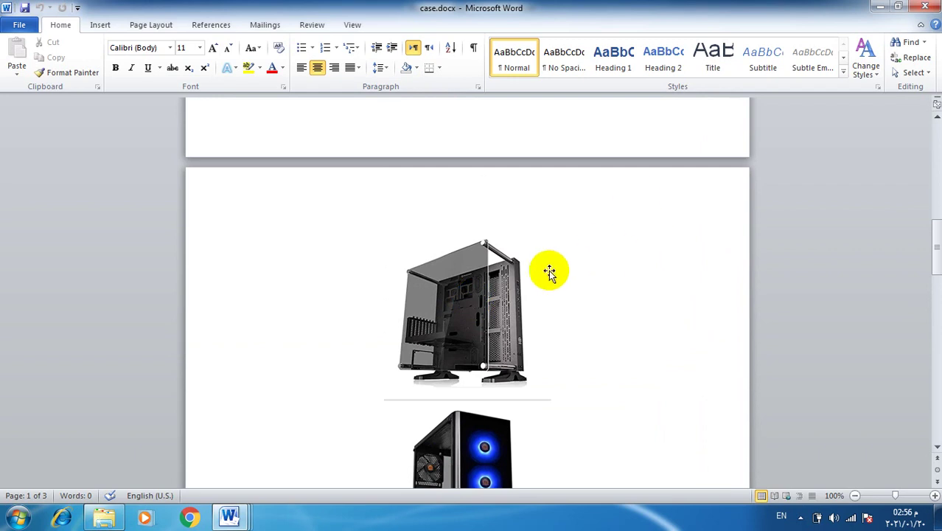
left_click(721, 231)
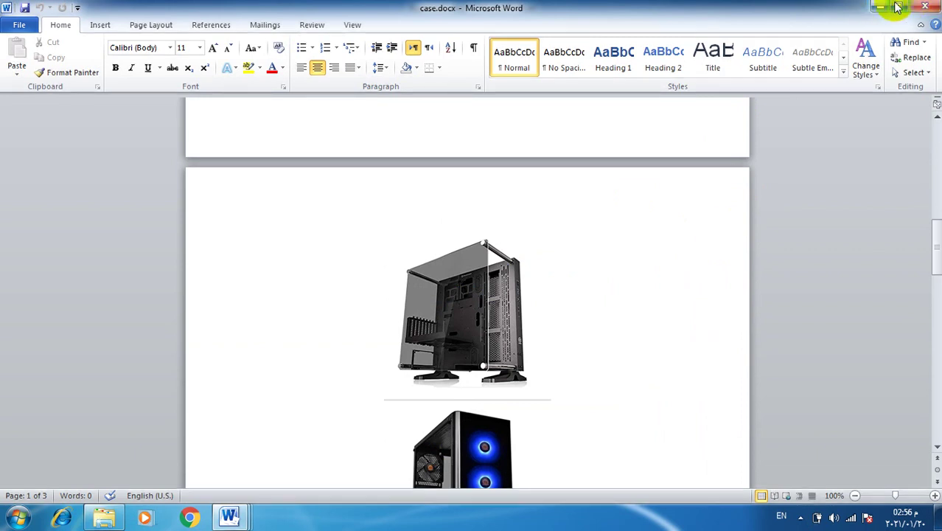
Close case.docx and Keyboards.docx, and minimize the Lec 1 folder window.
left_click(921, 9)
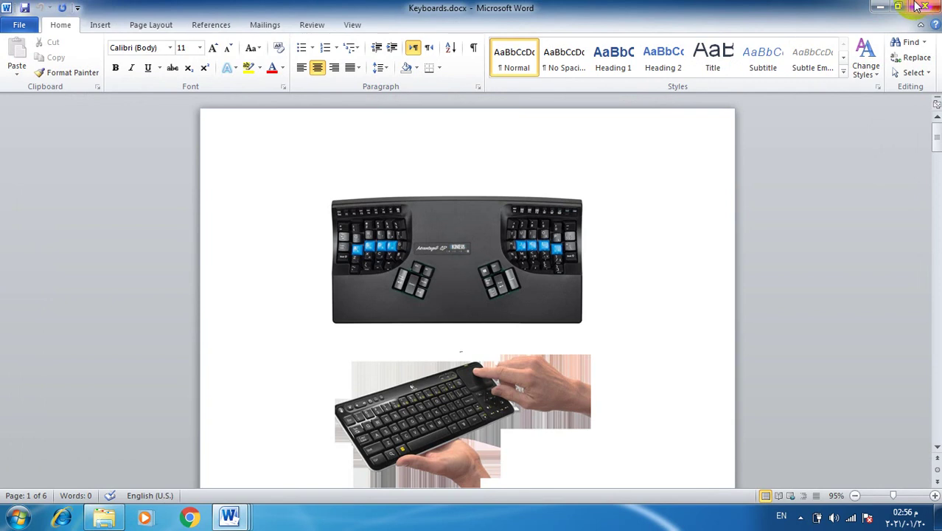
left_click(925, 8)
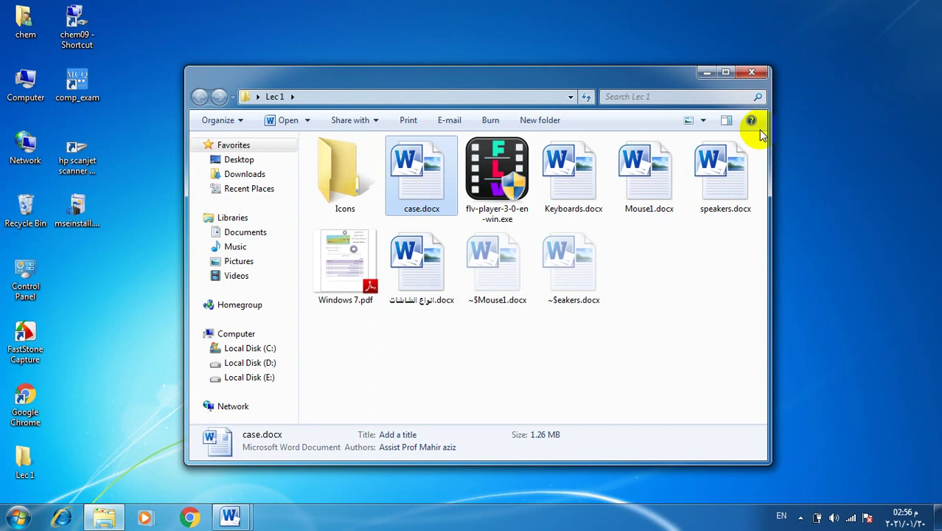
left_click(706, 74)
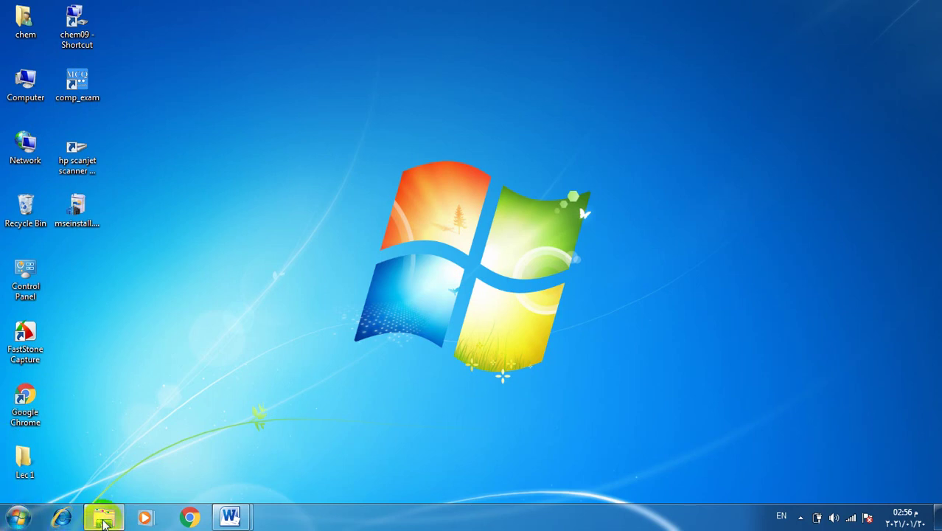
left_click(193, 516)
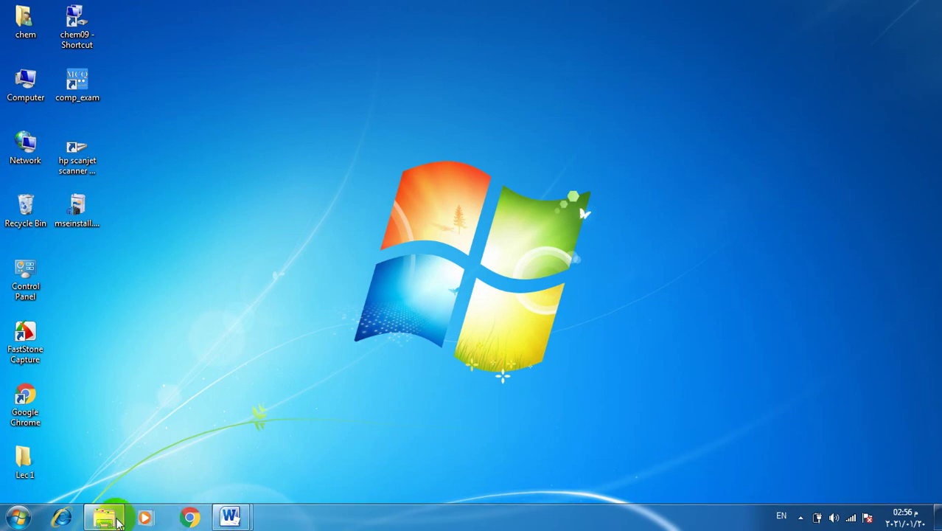
mouse_move(107, 518)
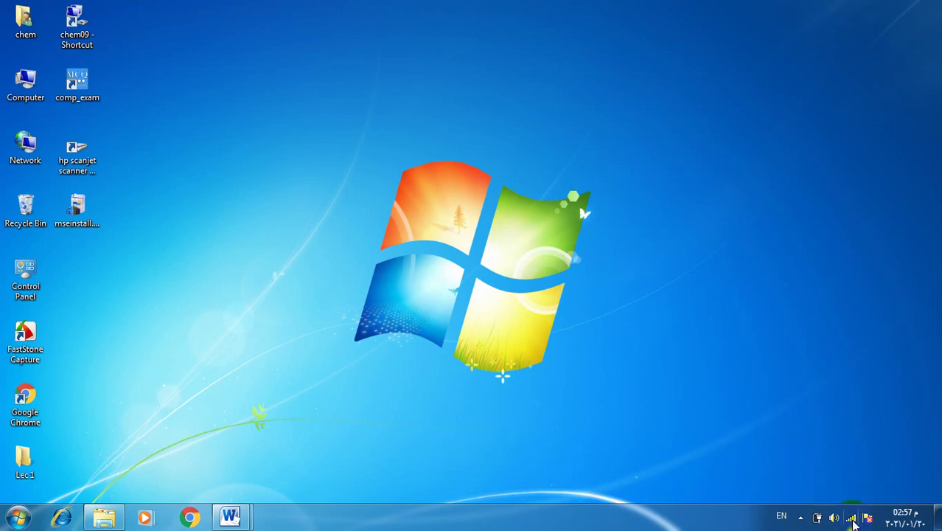
mouse_move(853, 522)
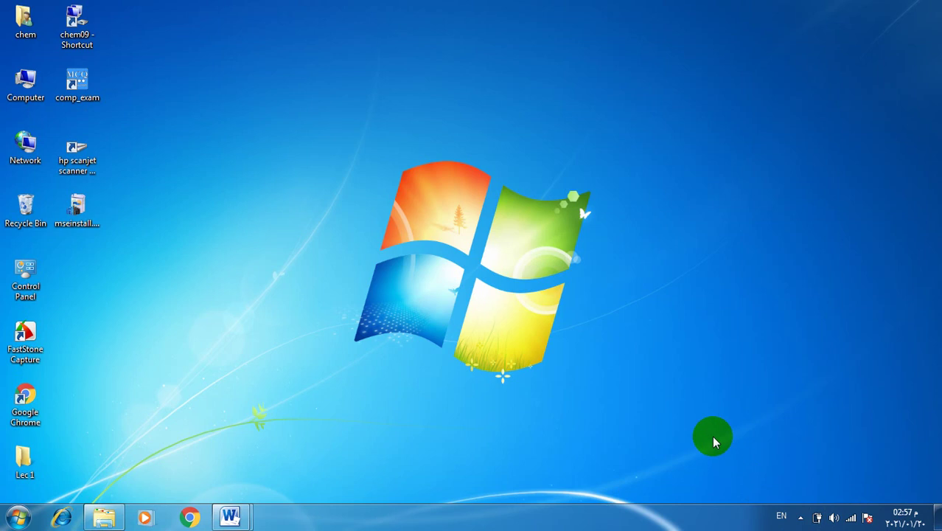
mouse_move(821, 521)
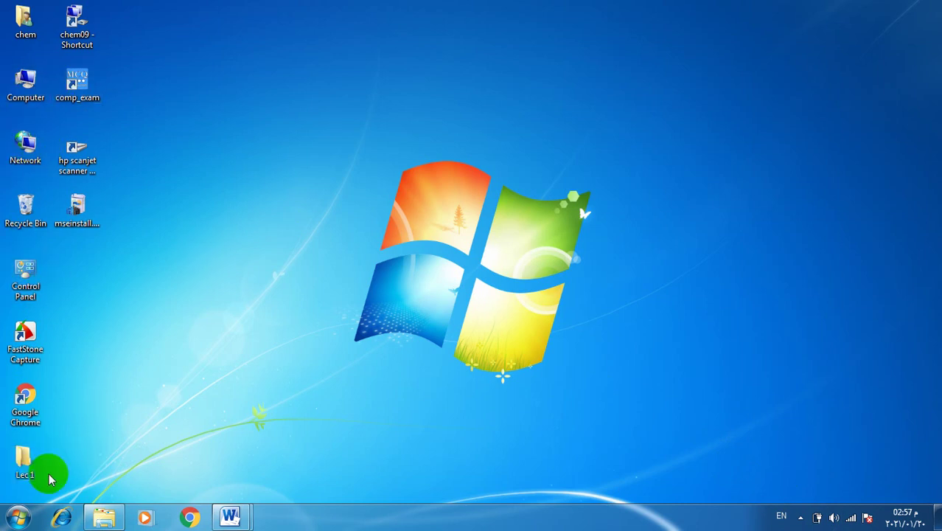
Restore the Lec 1 folder window, open its Icons subfolder, and display the files as large icons.
left_click(102, 518)
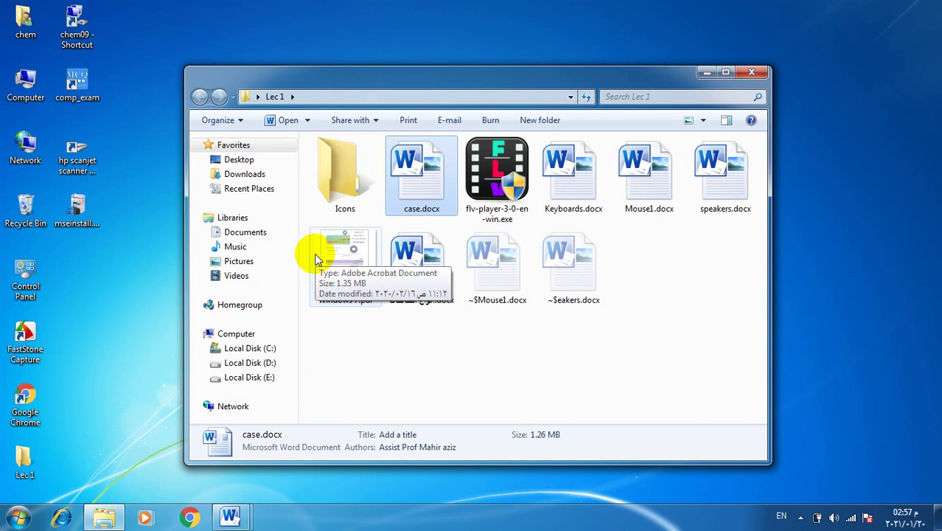
left_click(330, 183)
double_click(330, 183)
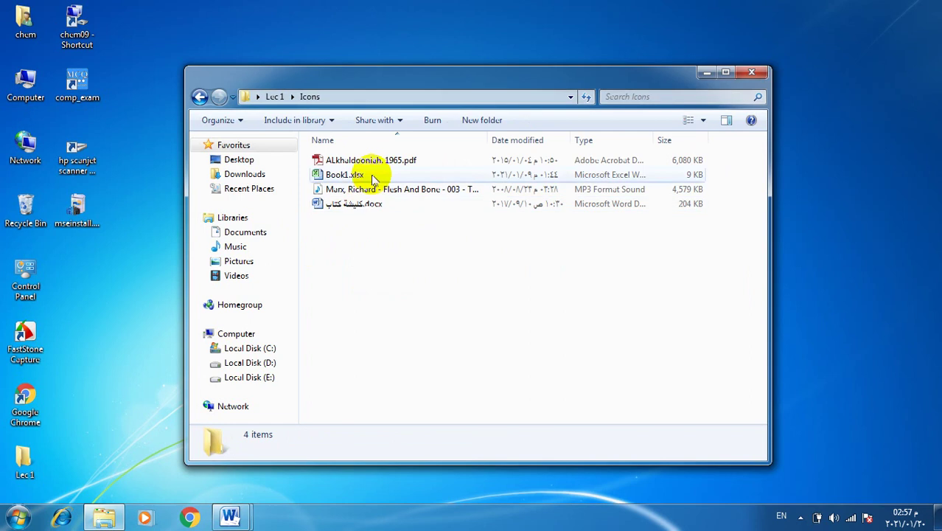
left_click(700, 122)
left_click(735, 36)
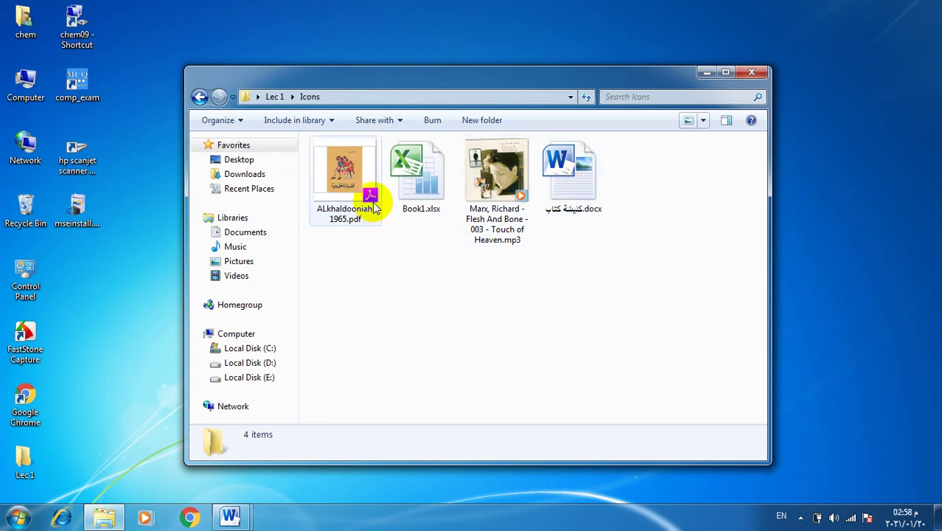
Open ALkhaldooniah. 1965.pdf from the Icons folder, look through its first pages, and close it.
mouse_move(368, 204)
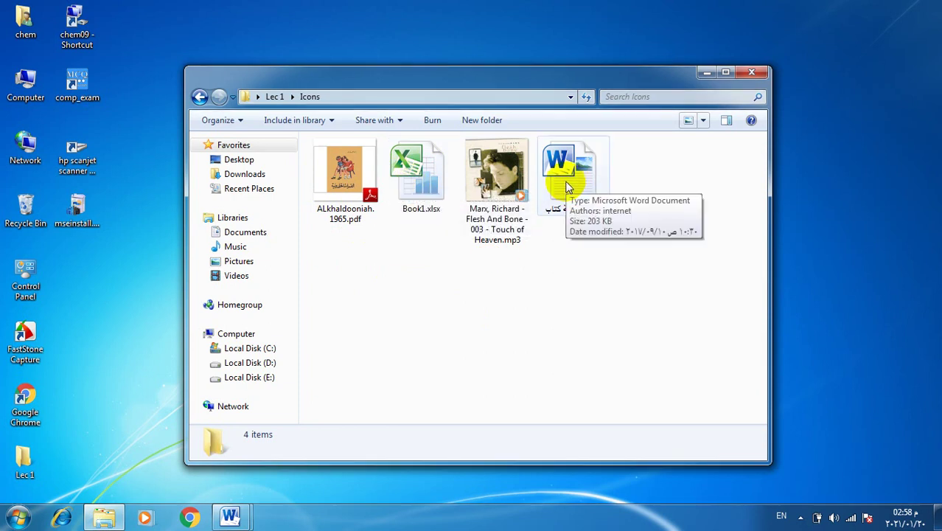
mouse_move(521, 178)
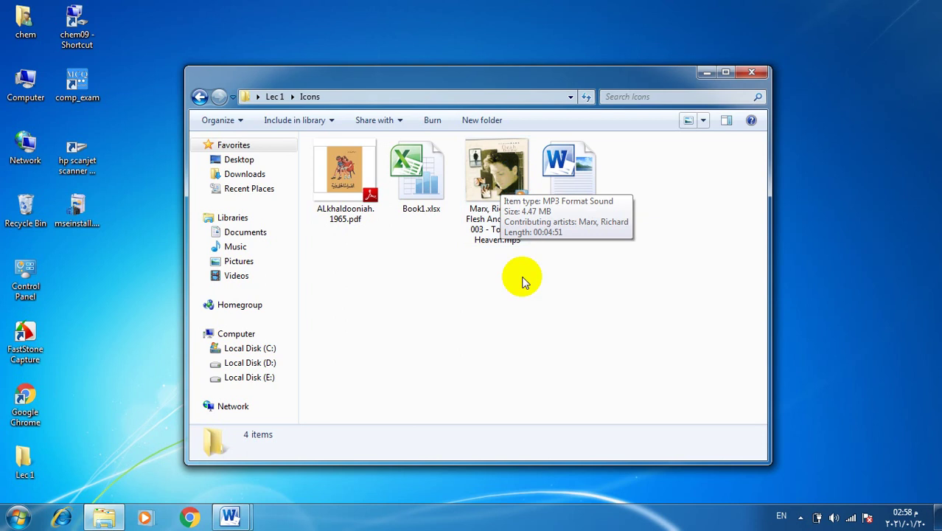
left_click(338, 183)
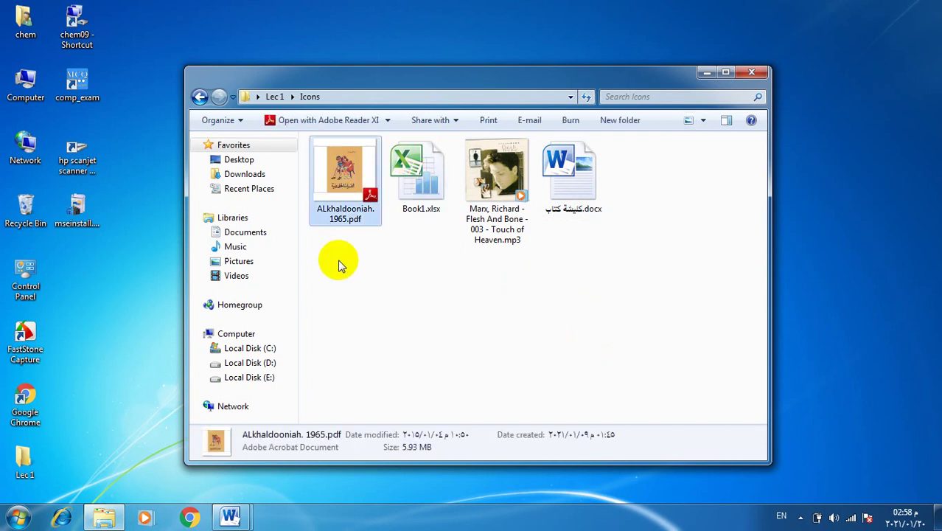
key("Return")
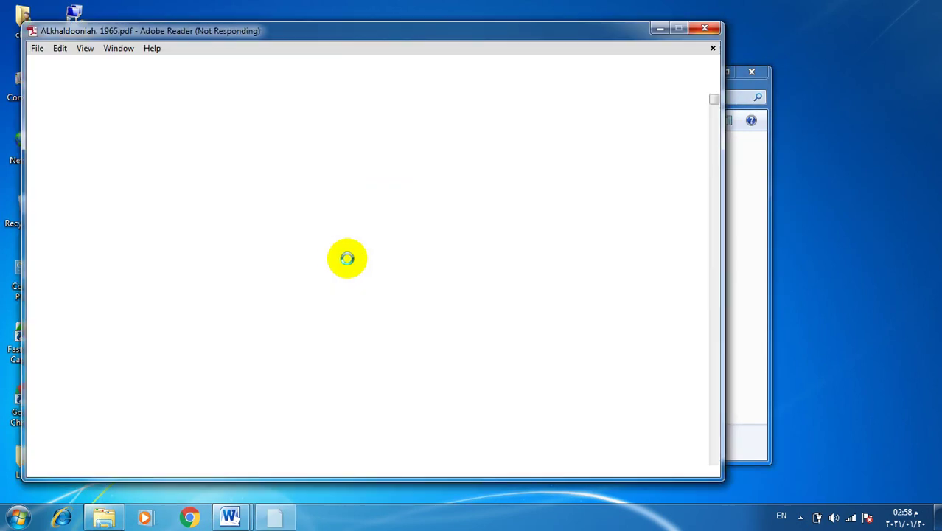
scroll(444, 252, "down", 5)
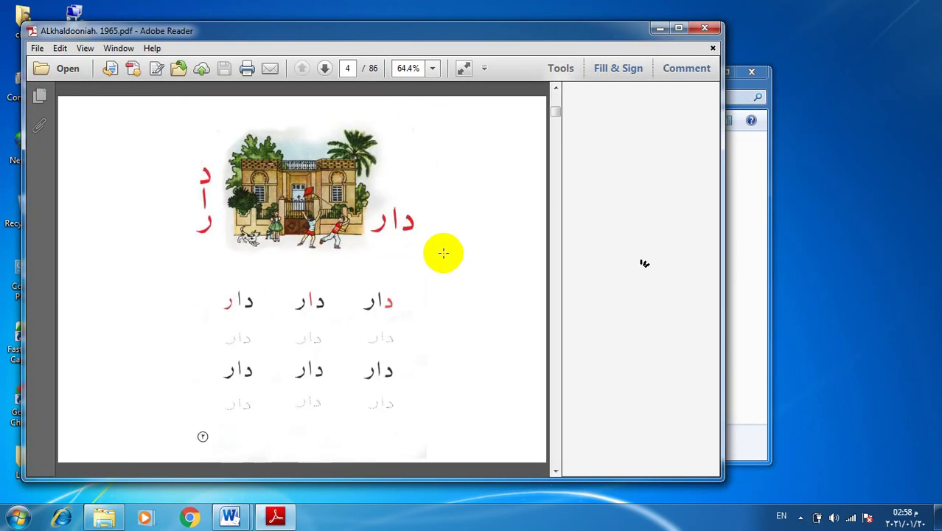
scroll(443, 252, "down", 1)
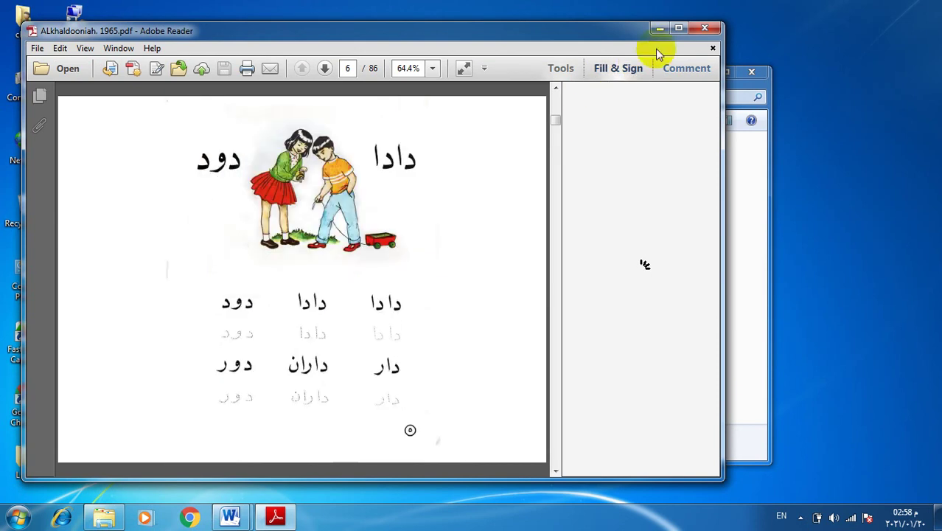
left_click(706, 28)
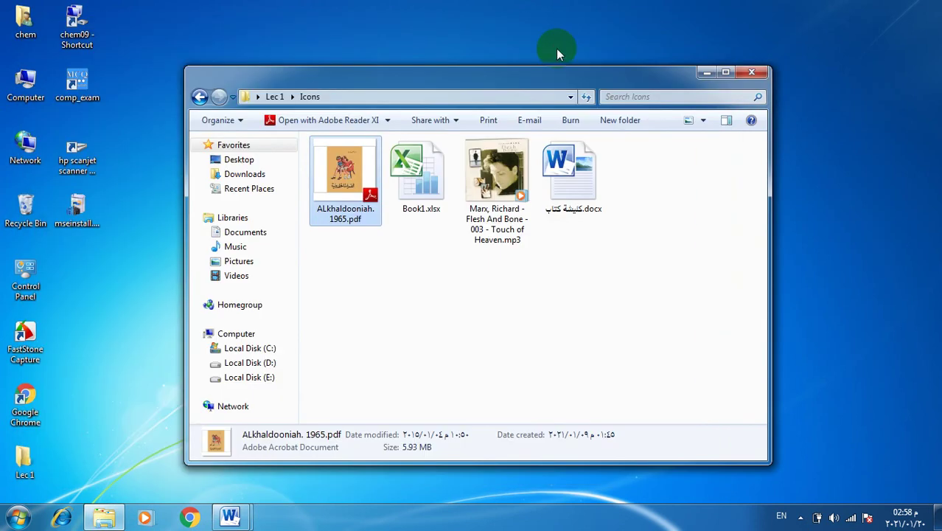
Go back to the Lec 1 folder, view the contents of its Icons subfolder again, and return to Lec 1.
left_click(199, 97)
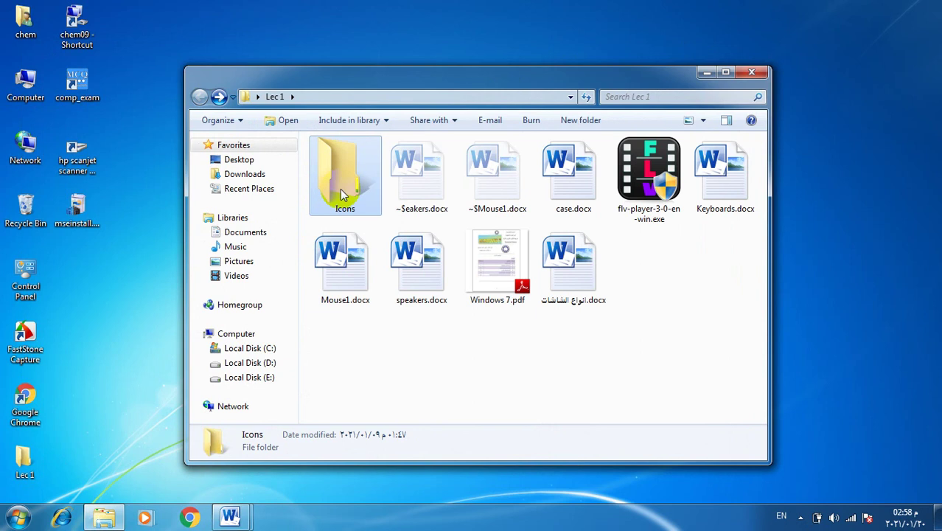
mouse_move(333, 163)
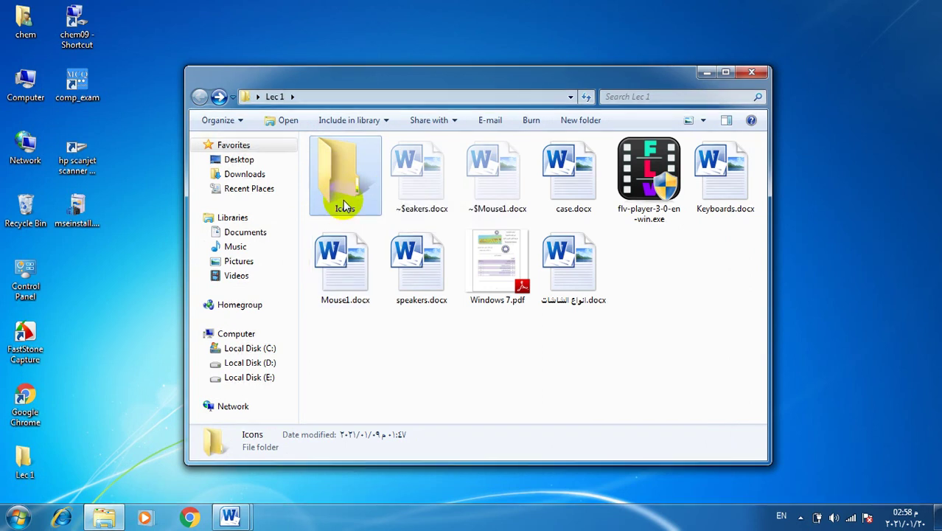
double_click(336, 164)
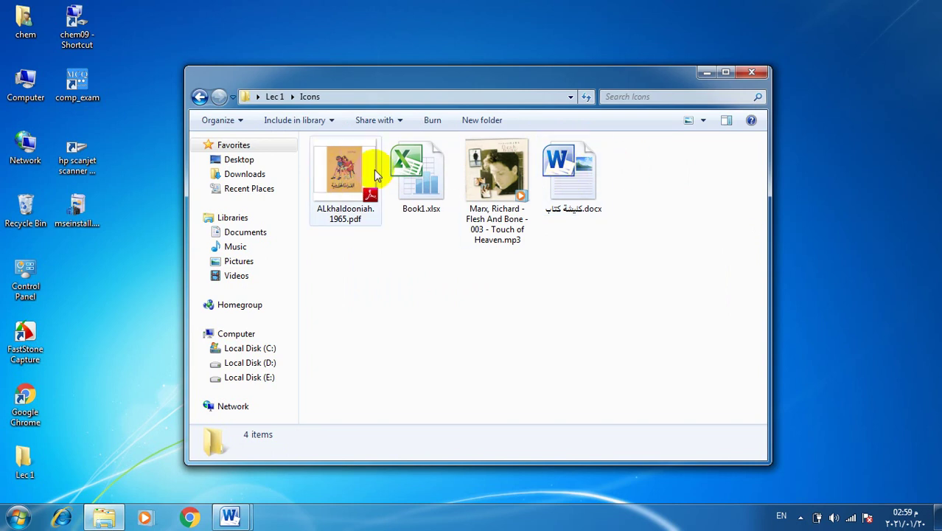
left_click(200, 97)
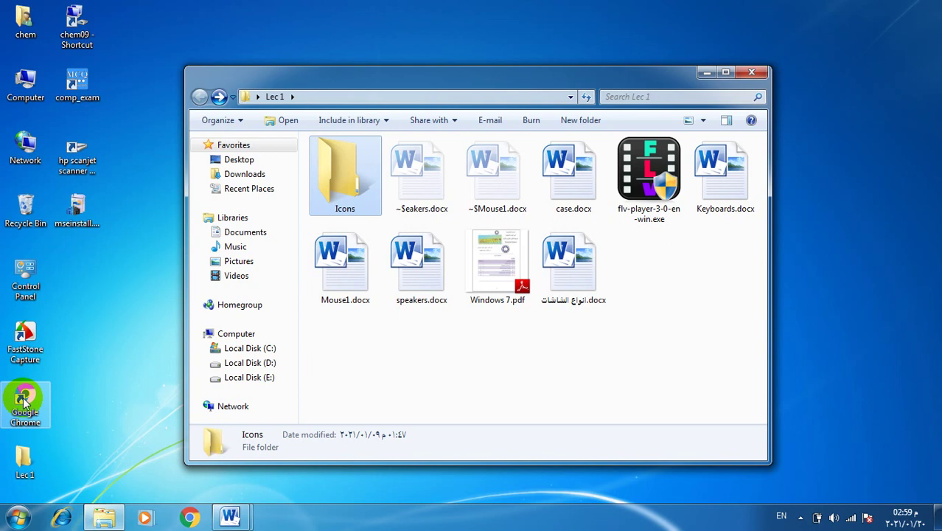
Launch Google Chrome from its desktop shortcut, close it, and minimize the Lec 1 folder window.
left_click(25, 339)
left_click(25, 399)
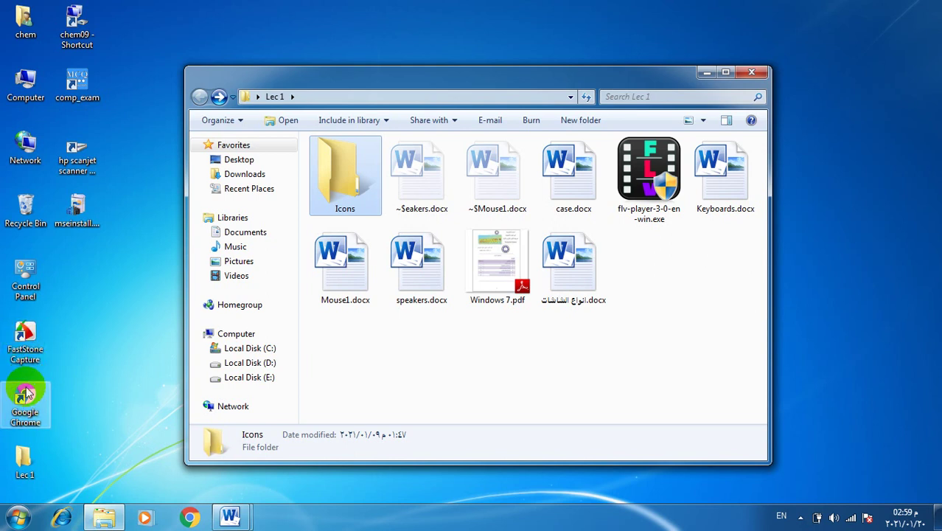
left_click(27, 341)
left_click(27, 400)
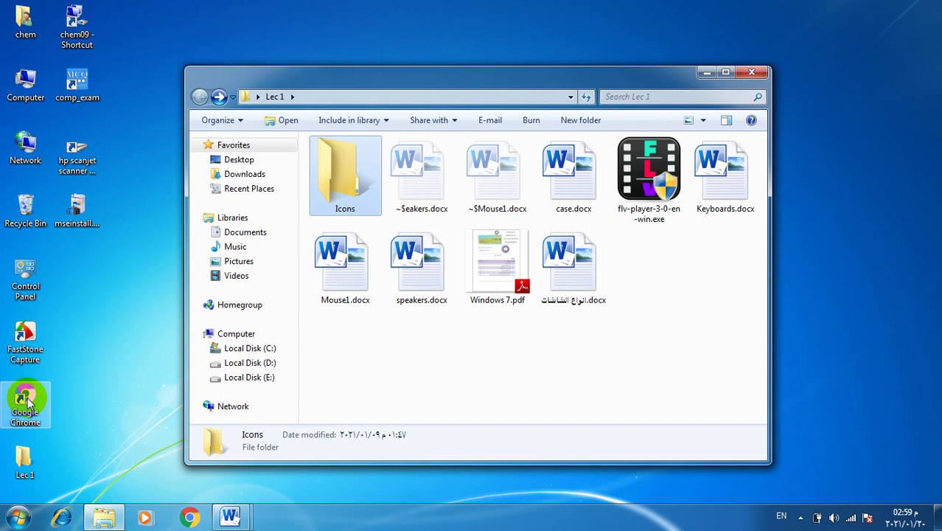
left_click(26, 400)
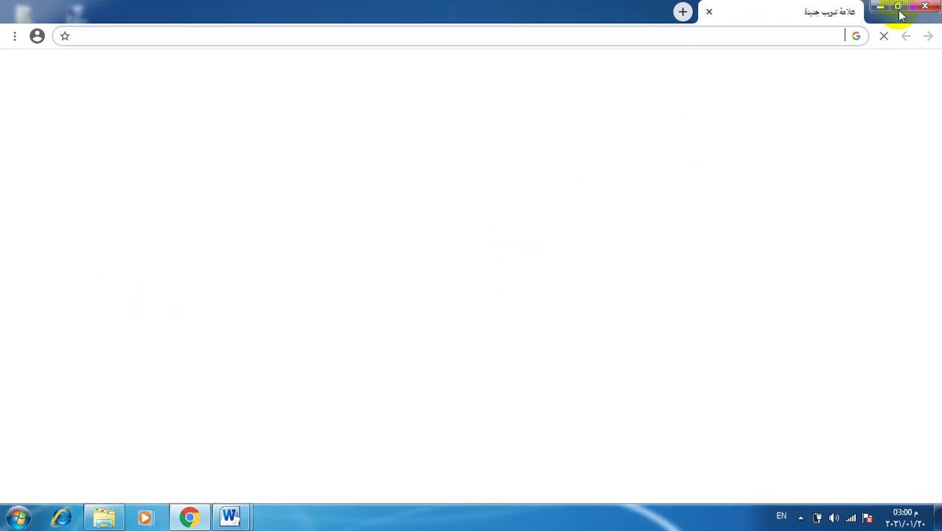
left_click(925, 6)
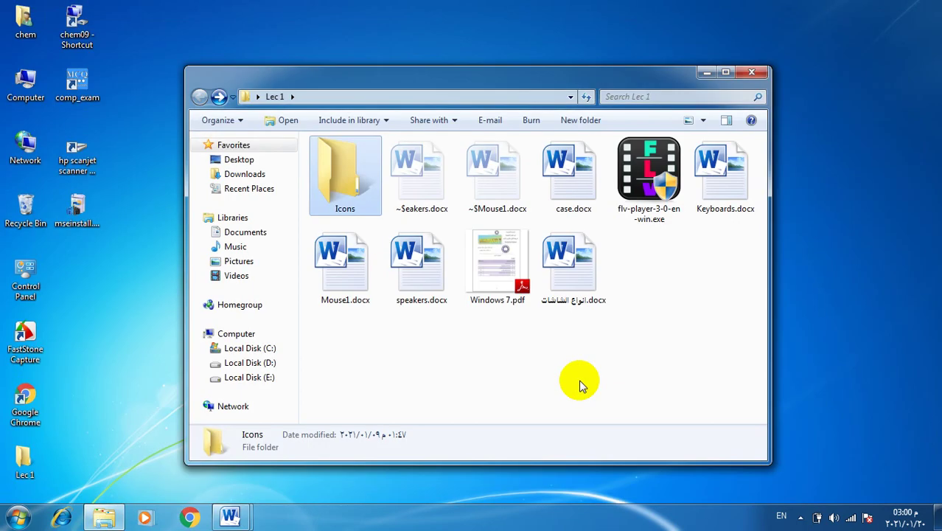
left_click(704, 72)
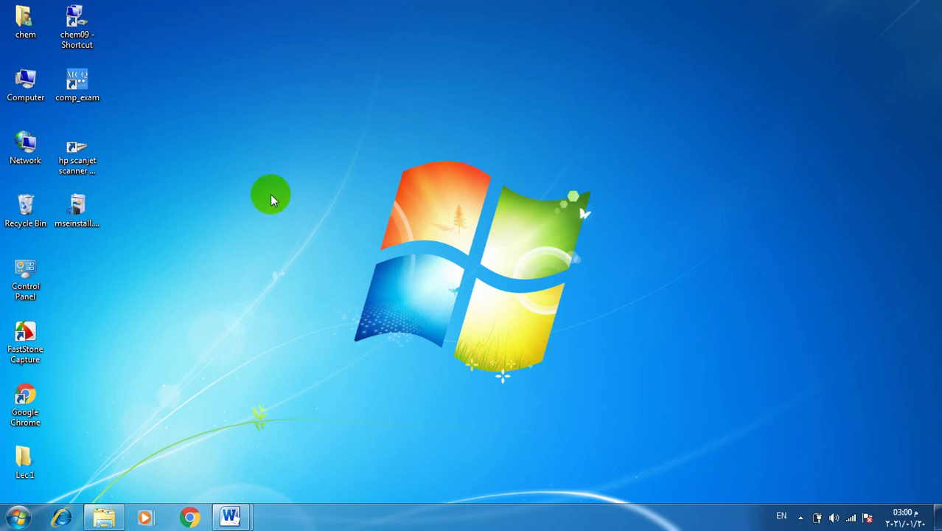
Display the desktop icons as large icons and switch them back to small icons.
right_click(298, 162)
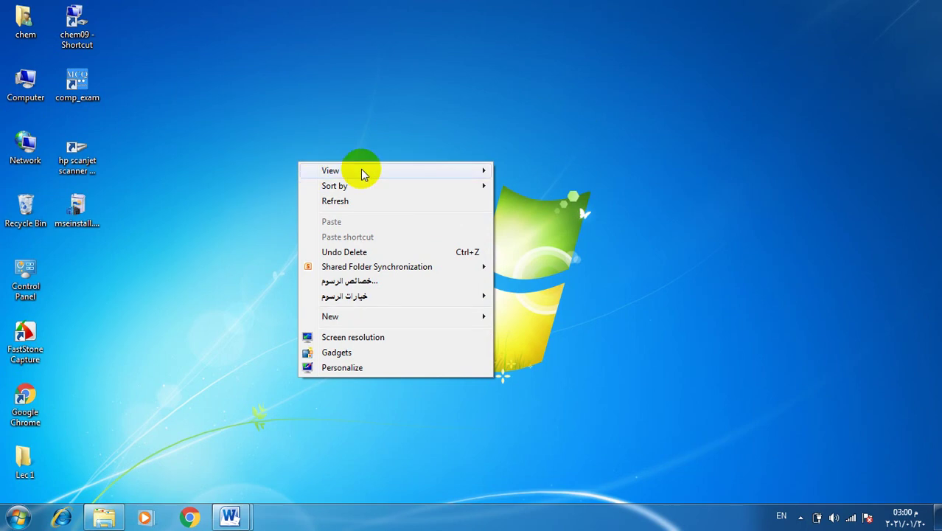
mouse_move(398, 169)
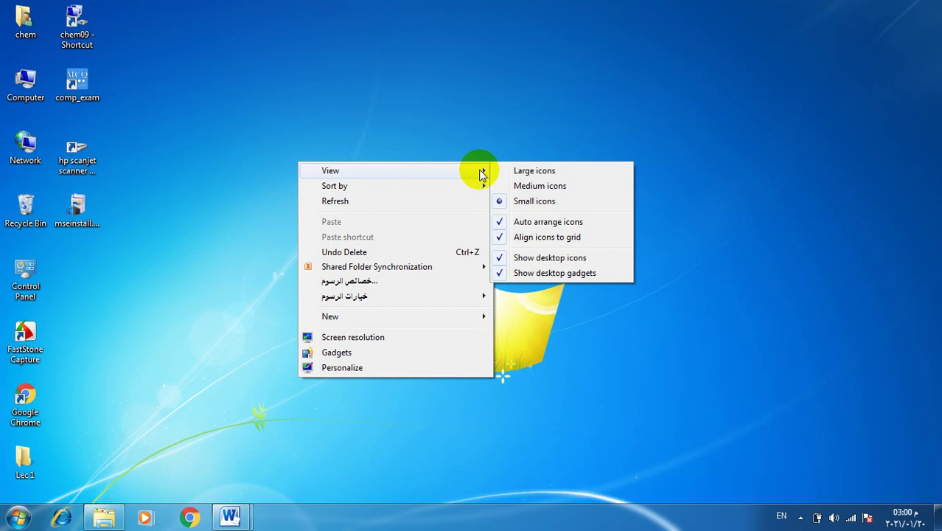
left_click(557, 174)
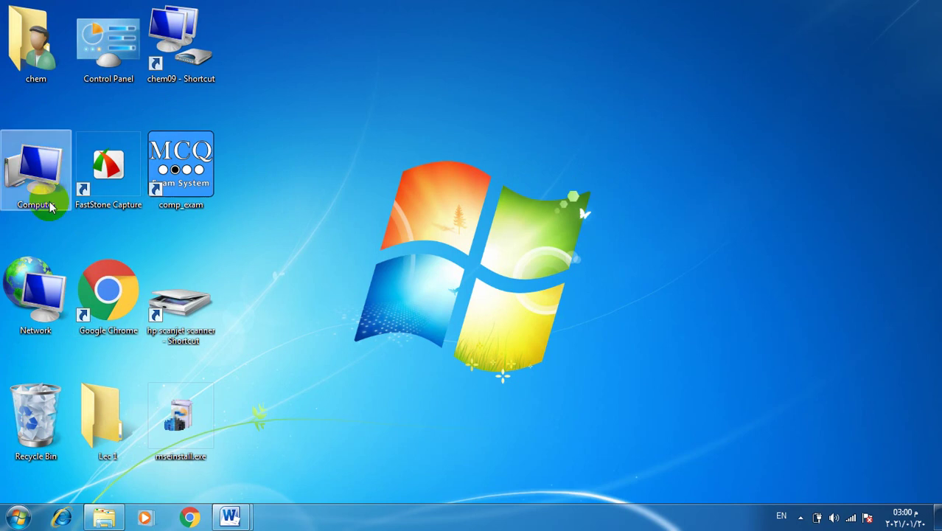
right_click(435, 199)
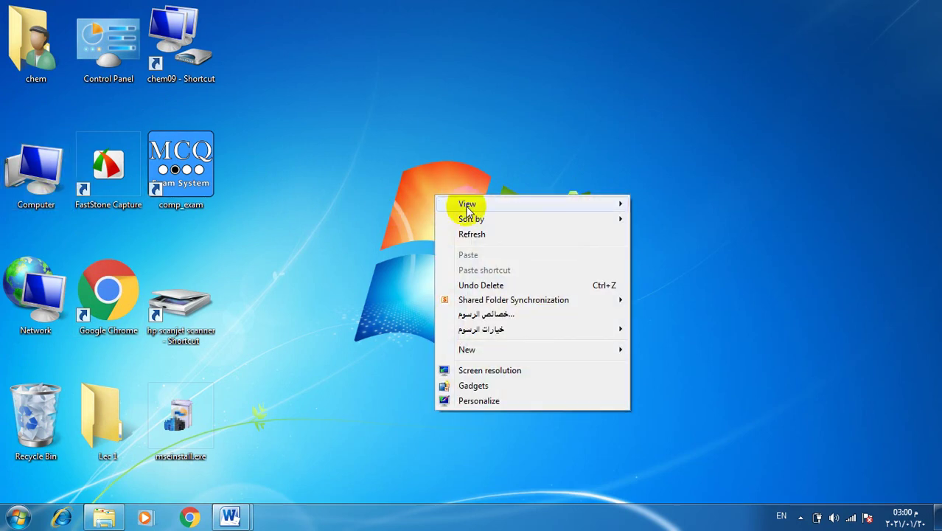
mouse_move(561, 206)
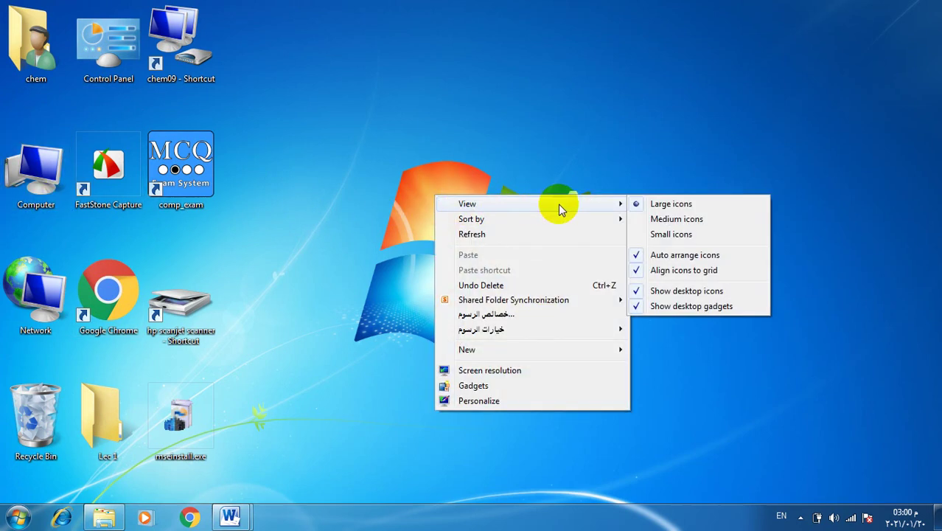
left_click(641, 234)
Look through the desktop's view and sort options, and refresh the desktop four times.
right_click(362, 189)
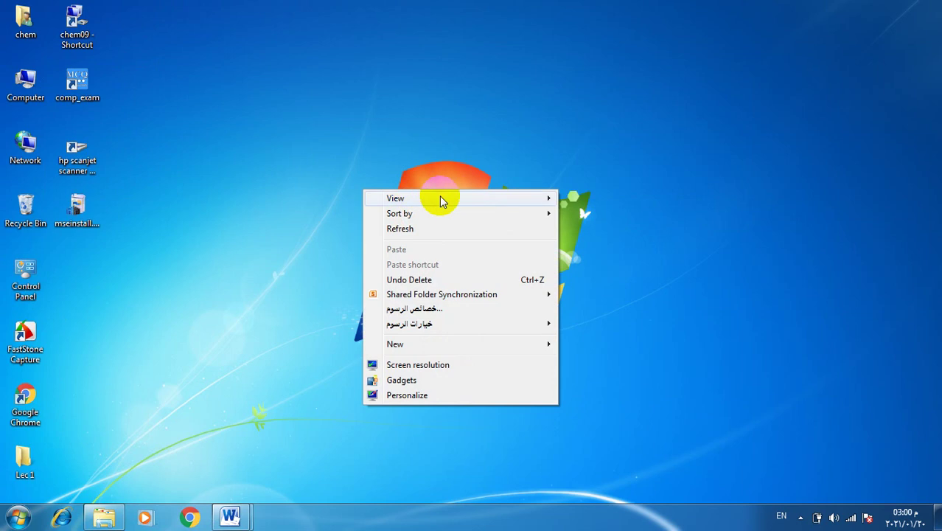
mouse_move(504, 202)
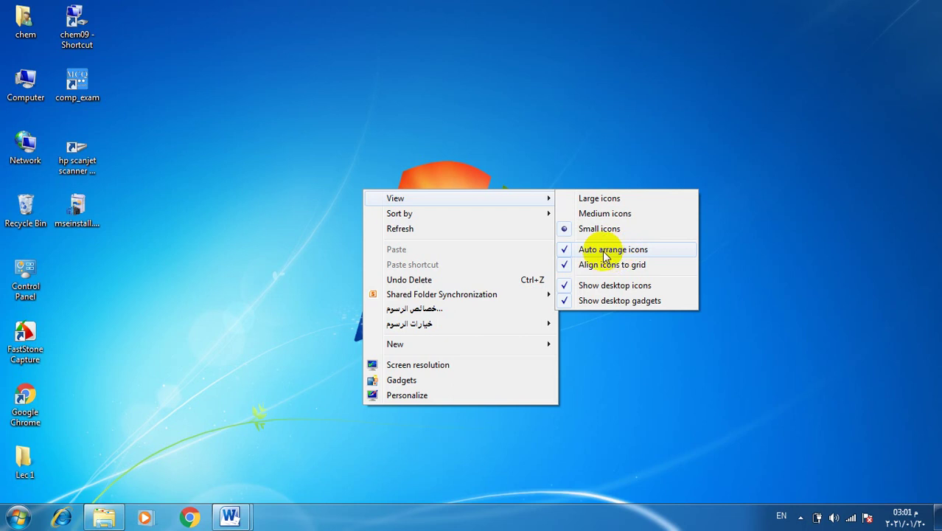
mouse_move(526, 217)
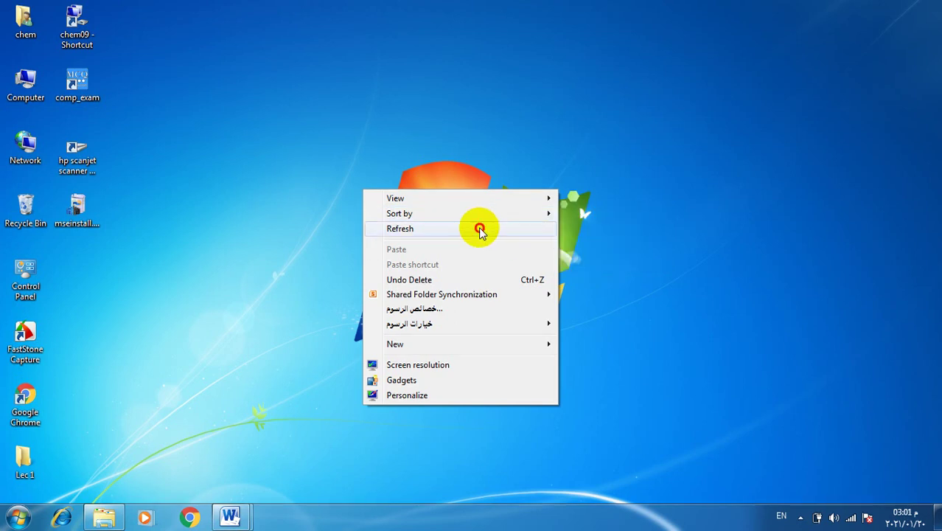
left_click(479, 231)
right_click(478, 228)
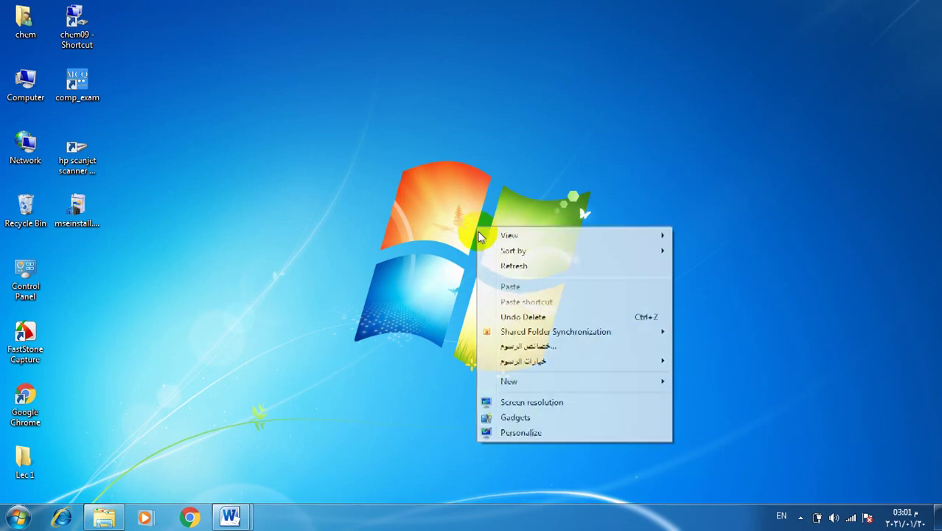
left_click(514, 264)
right_click(352, 194)
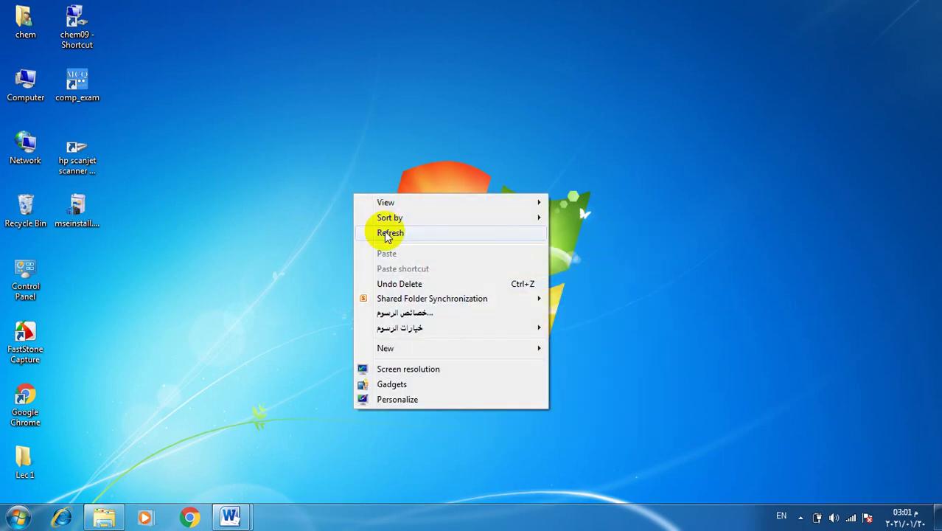
left_click(387, 234)
right_click(370, 193)
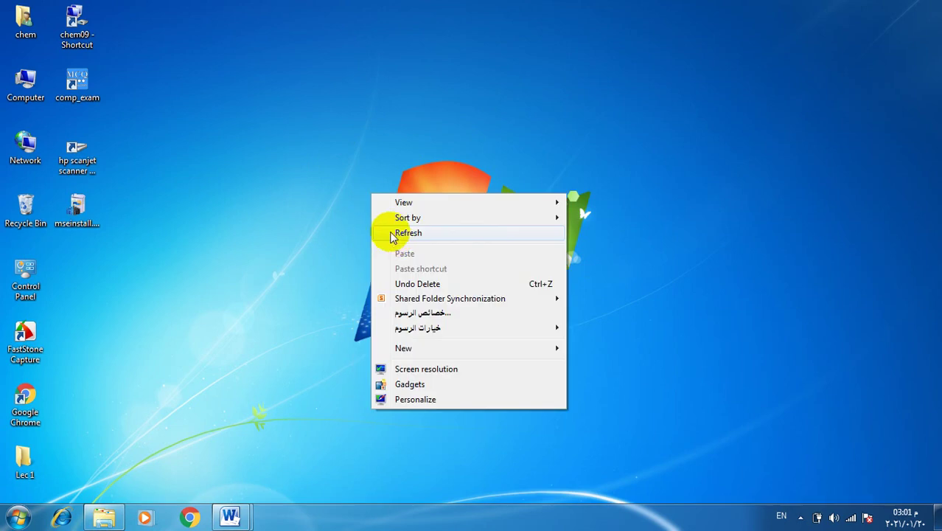
left_click(398, 234)
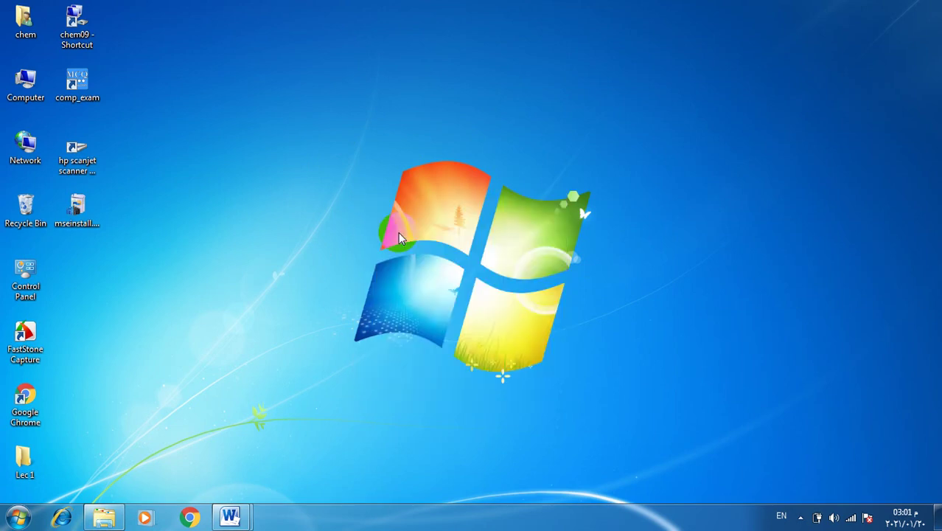
Open the Screen Resolution settings from the desktop, view the display options, and close the window.
right_click(394, 240)
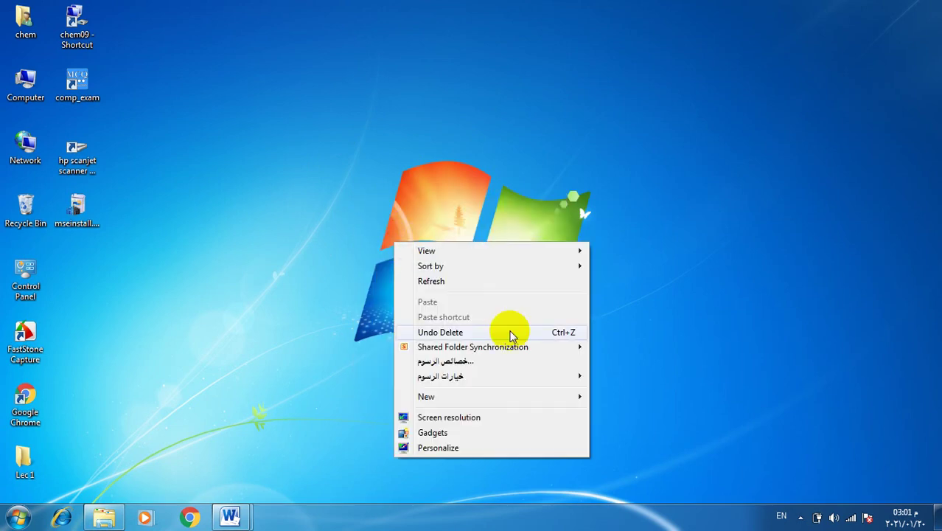
mouse_move(551, 398)
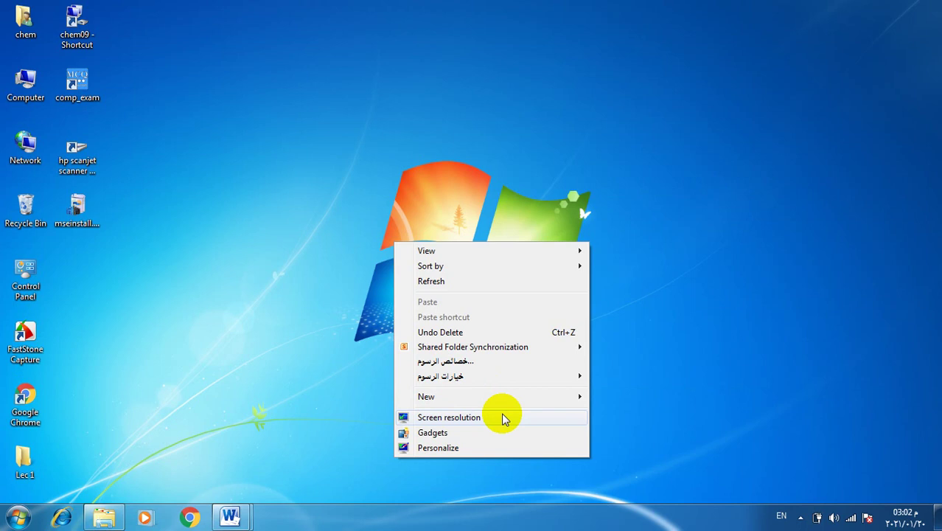
left_click(502, 418)
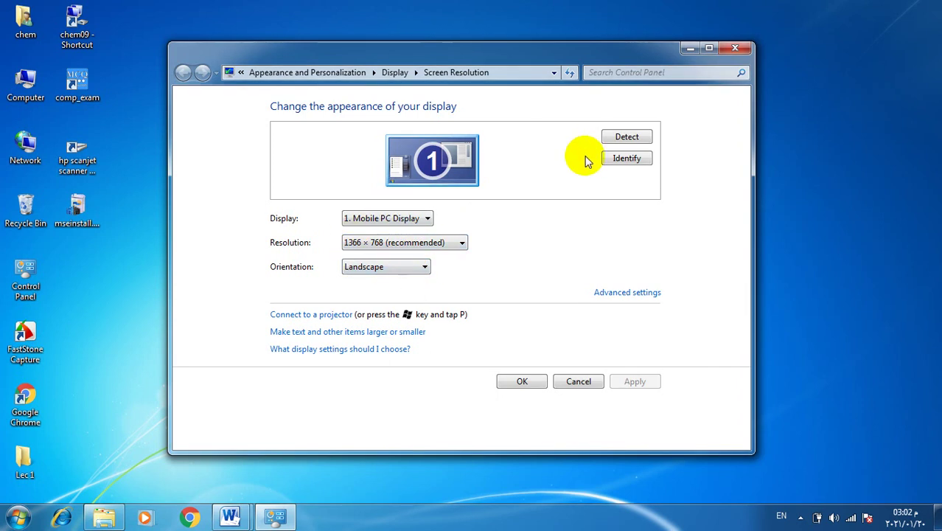
left_click(735, 48)
Look at the item types that can be created on the desktop, and open and close the gadget gallery.
right_click(466, 213)
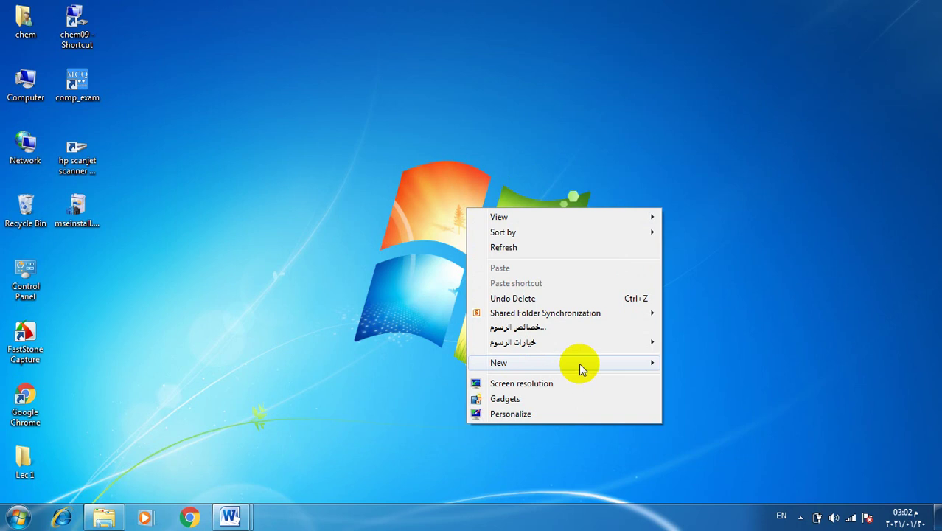
mouse_move(597, 367)
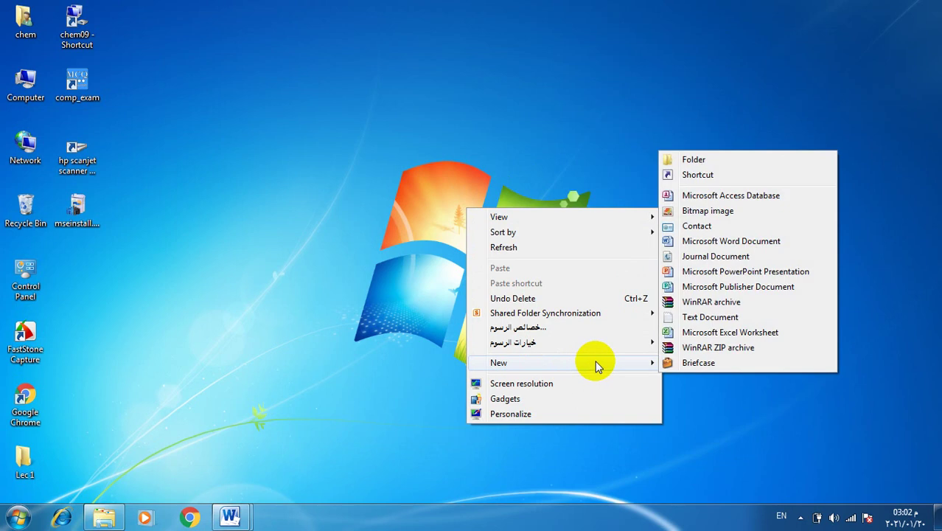
left_click(496, 398)
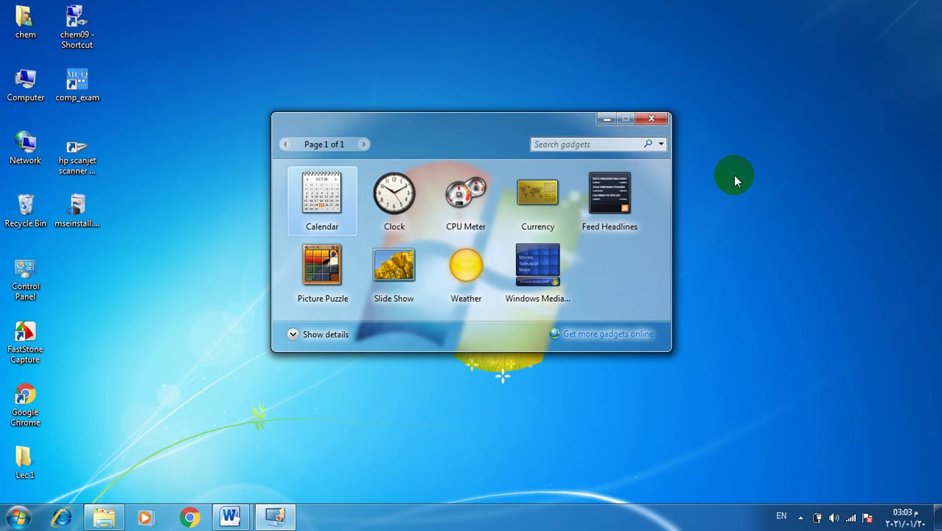
left_click(651, 118)
Open the desktop's Personalization settings and apply the Landscapes Aero theme.
right_click(569, 186)
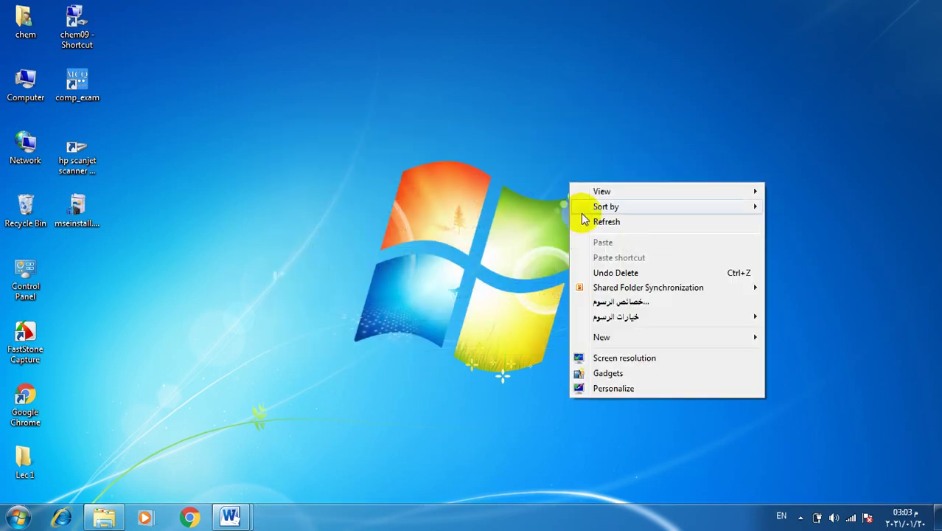
left_click(638, 391)
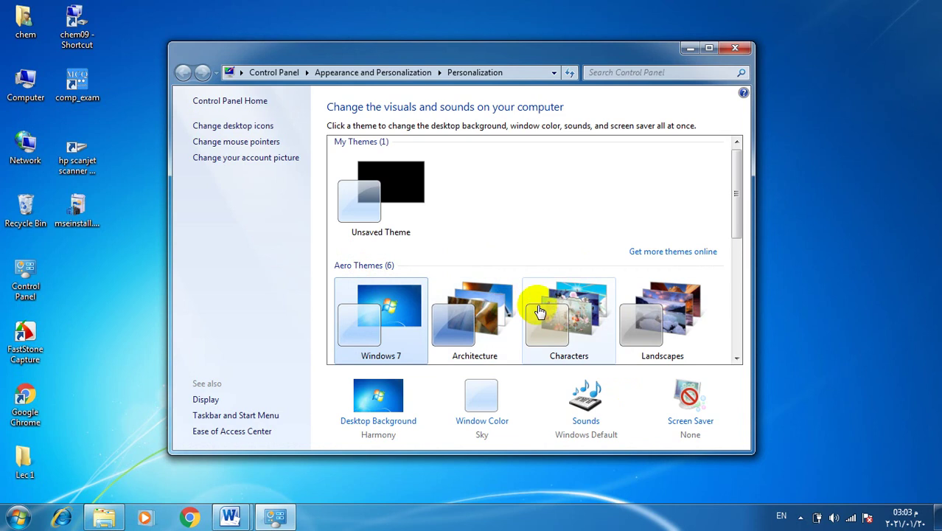
left_click(671, 303)
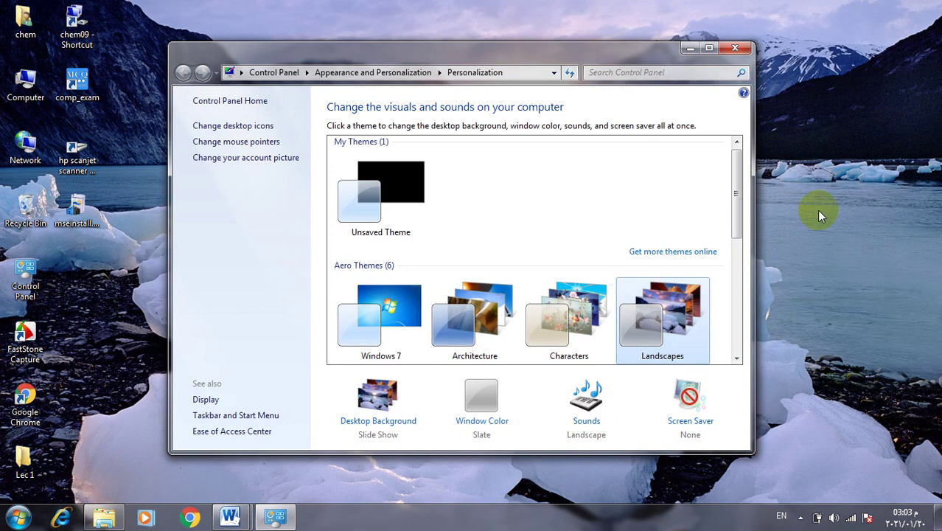
Open the Desktop Background settings, try the Fit and Tile picture positions, and restore Fill.
left_click(386, 429)
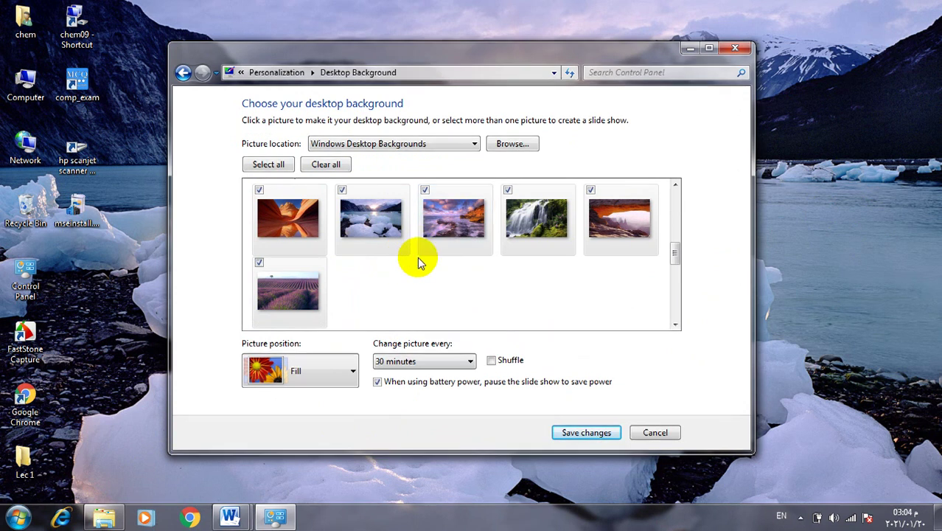
left_click(353, 373)
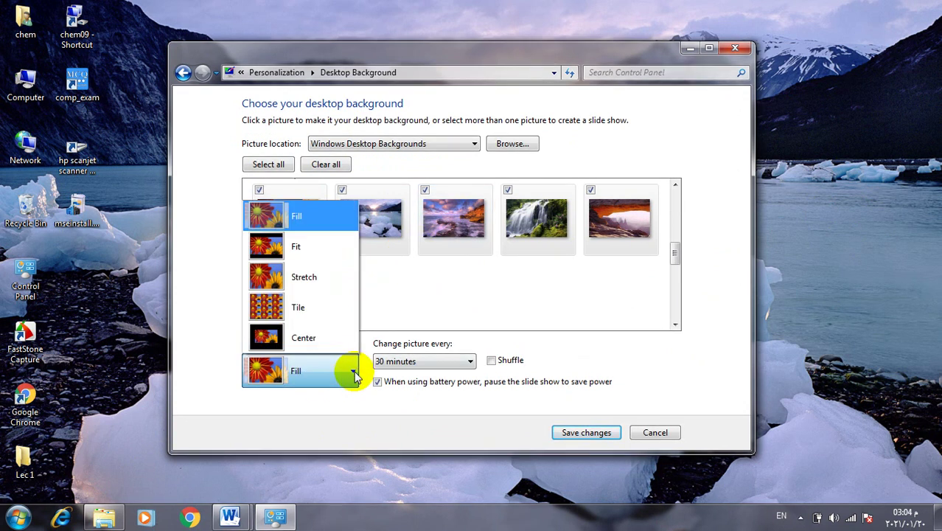
left_click(329, 249)
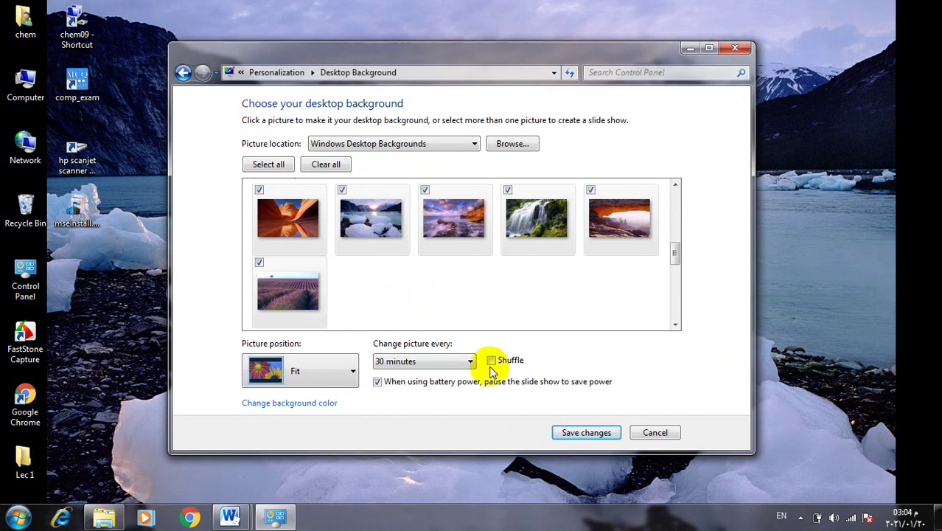
left_click(351, 370)
left_click(324, 308)
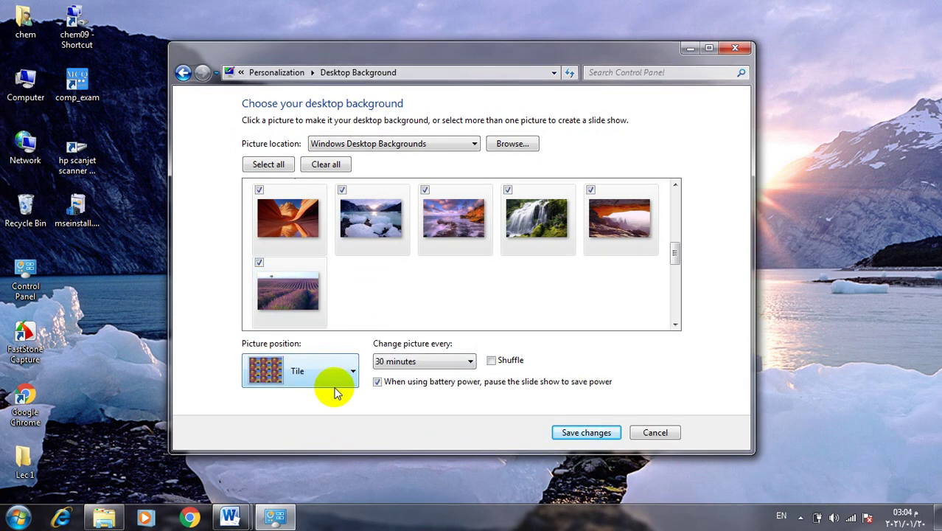
left_click(350, 376)
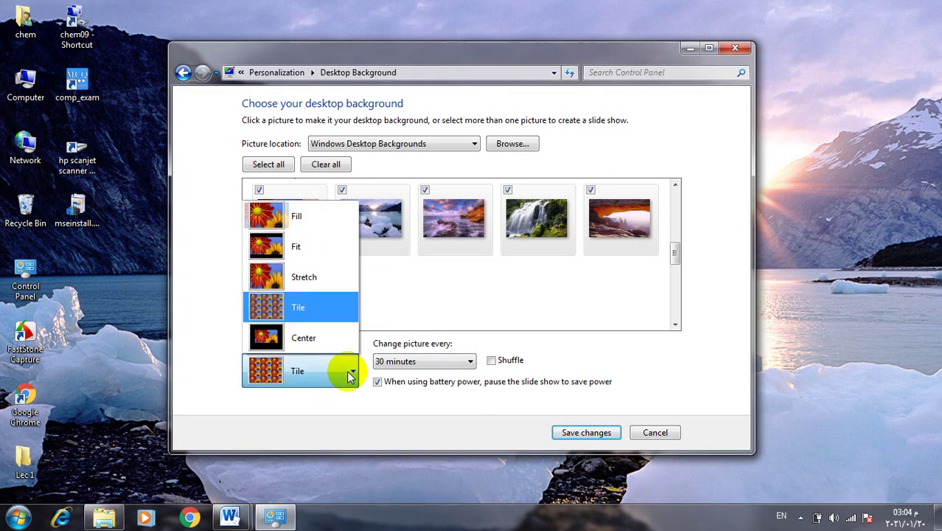
left_click(330, 210)
Look through the slide show's picture-change intervals and cancel the Desktop Background settings.
left_click(398, 361)
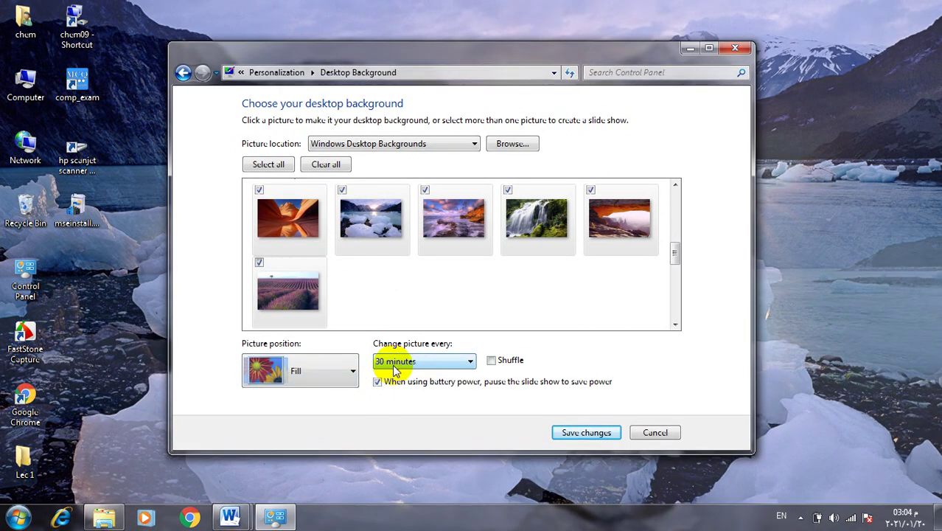
left_click(472, 361)
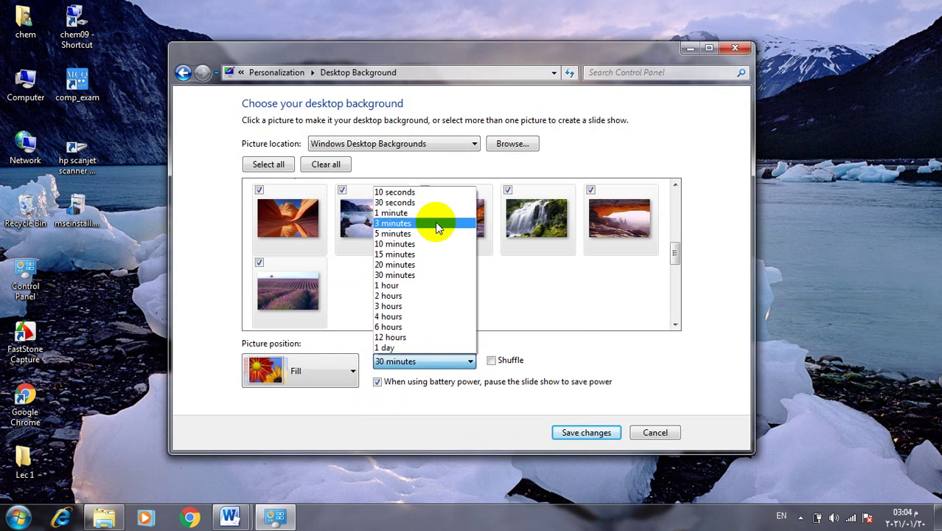
left_click(457, 426)
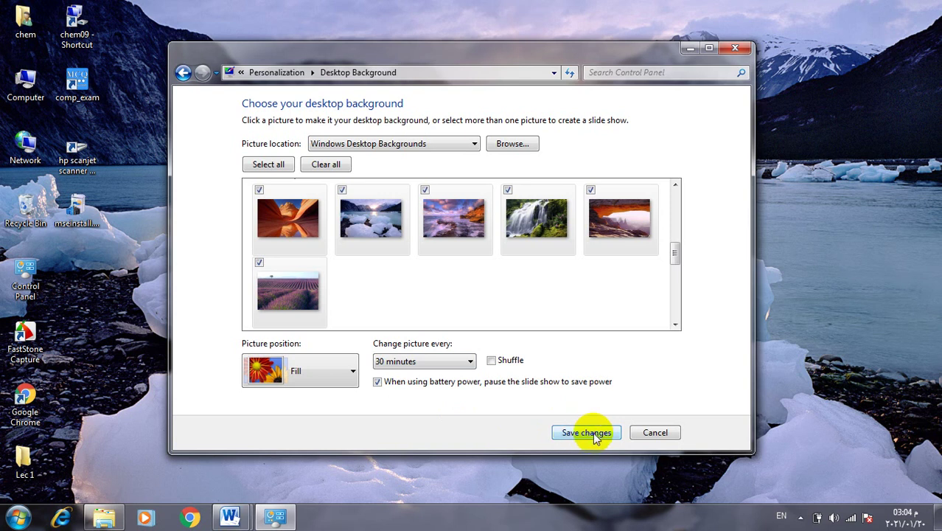
left_click(645, 432)
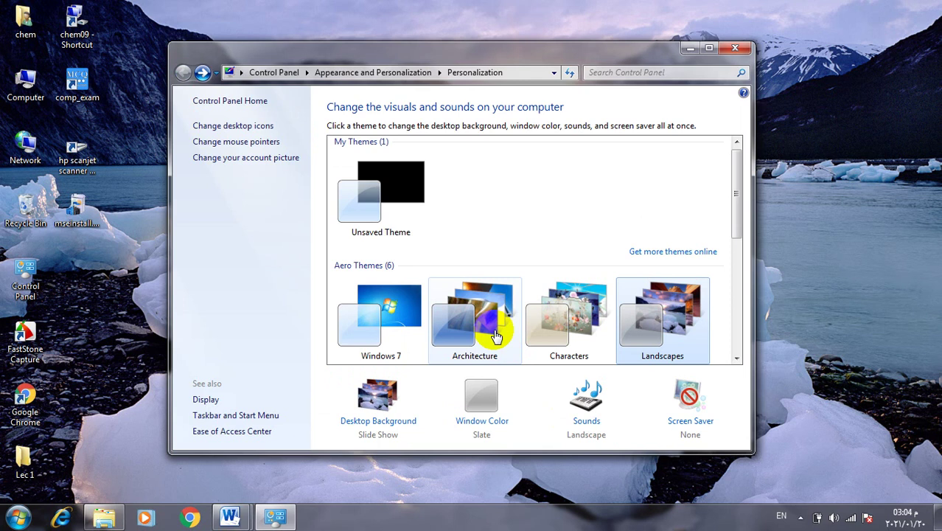
Open the Screen Saver settings, try the 3D Text and Bubbles screen savers, and check whether Bubbles has settings.
left_click(691, 421)
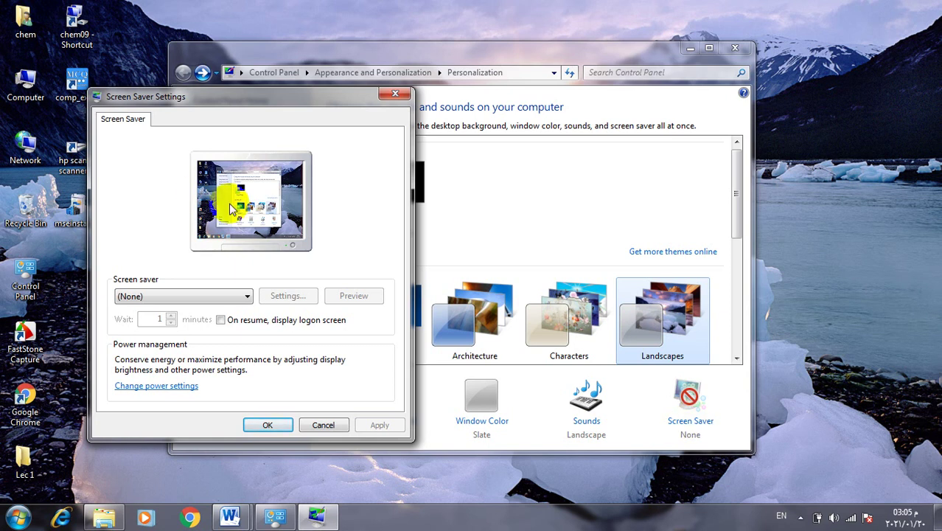
left_click(247, 297)
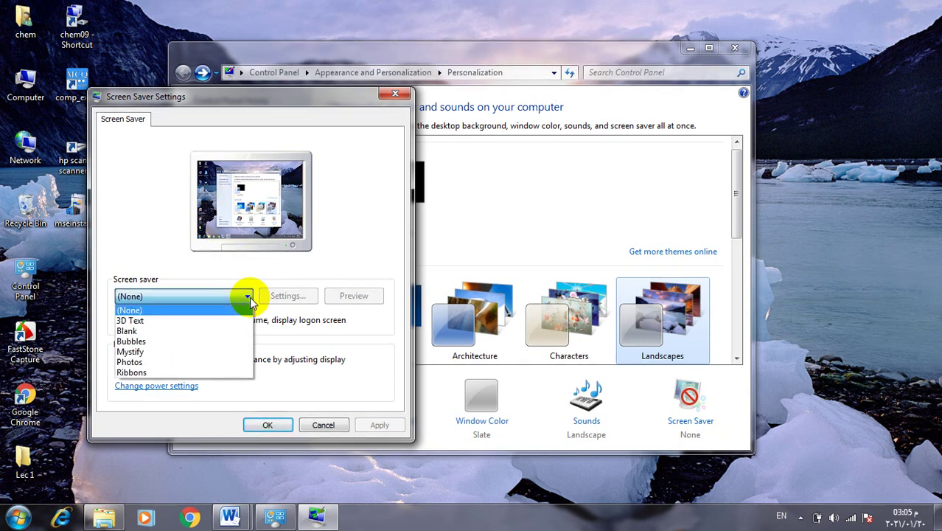
left_click(230, 322)
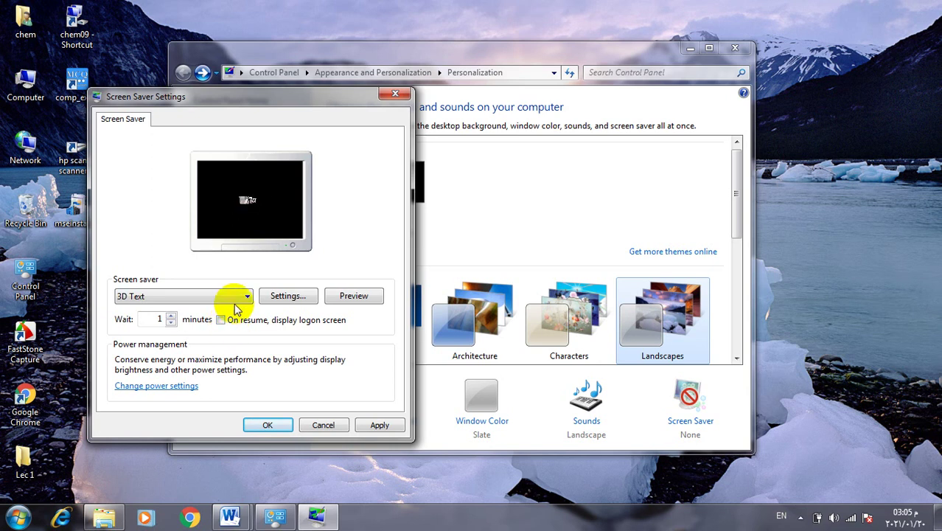
left_click(248, 298)
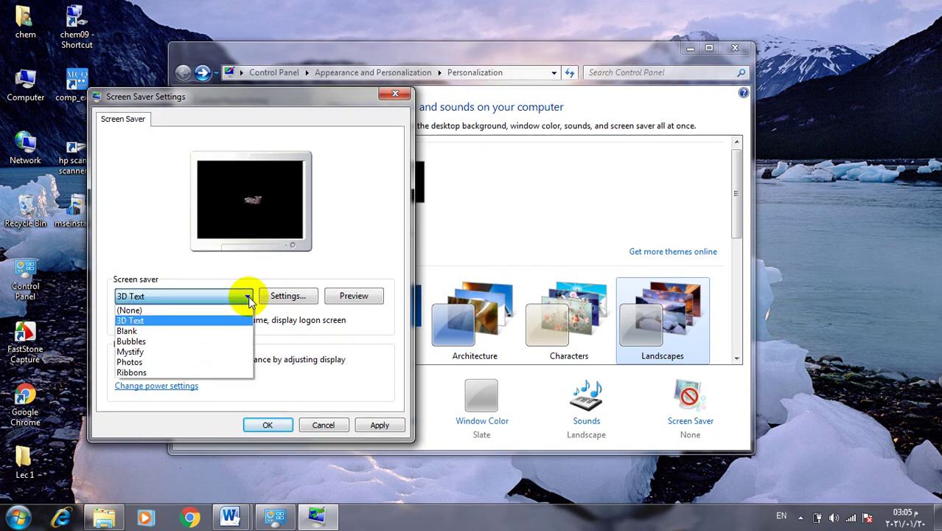
left_click(237, 348)
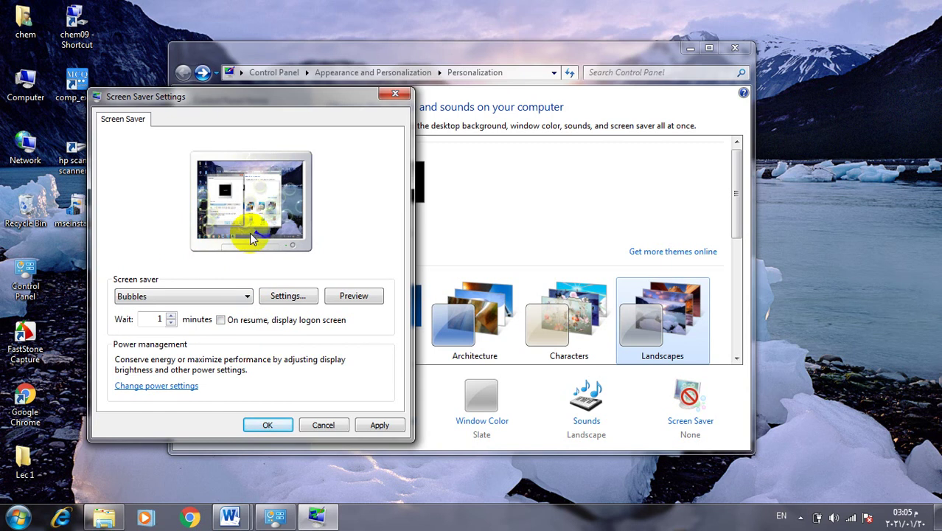
left_click(286, 303)
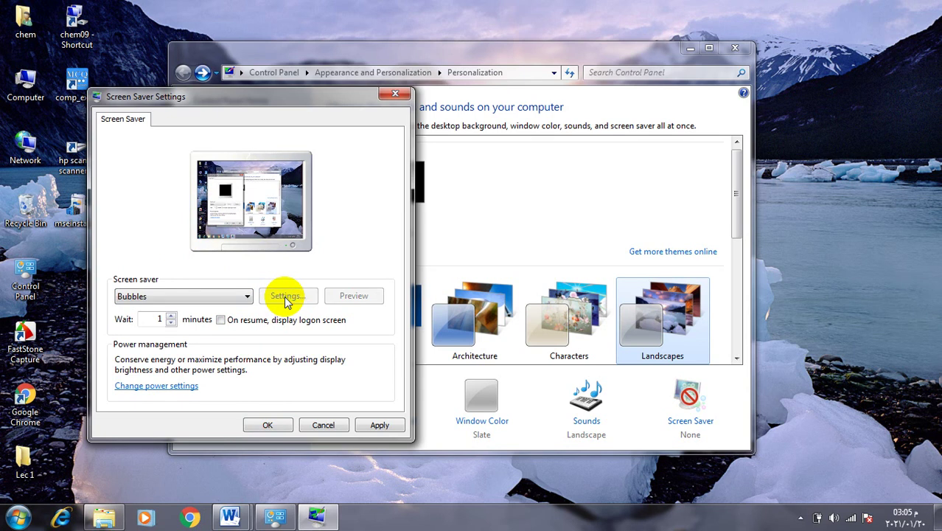
left_click(553, 265)
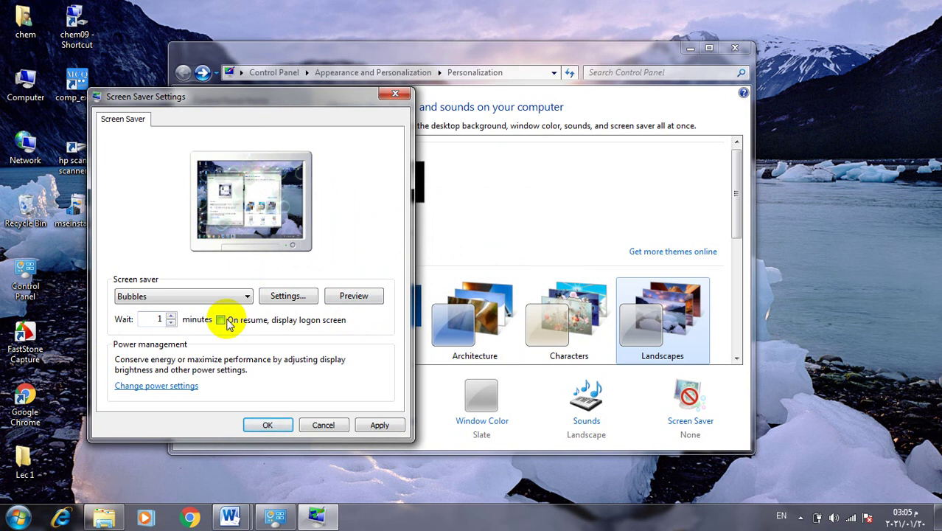
Try a screen saver wait of 2 minutes and cancel the Screen Saver settings.
left_click(172, 321)
left_click(172, 316)
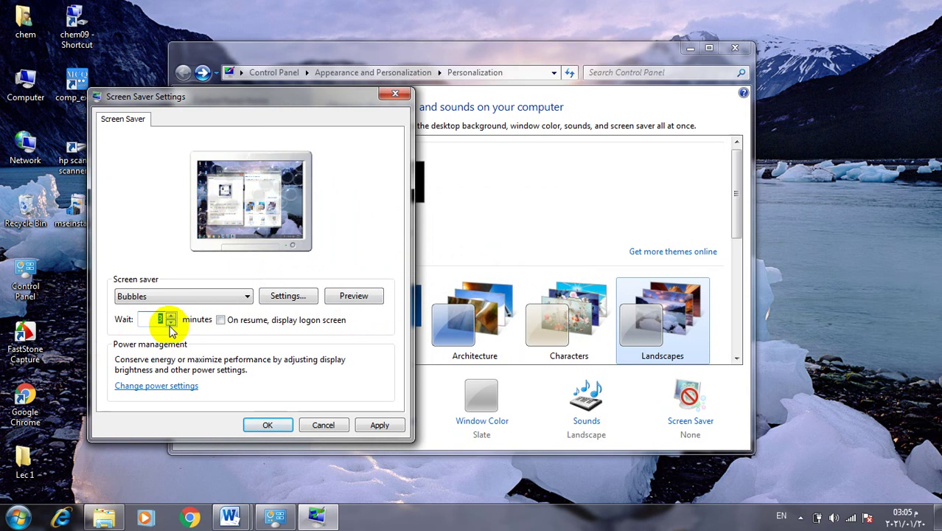
left_click(375, 424)
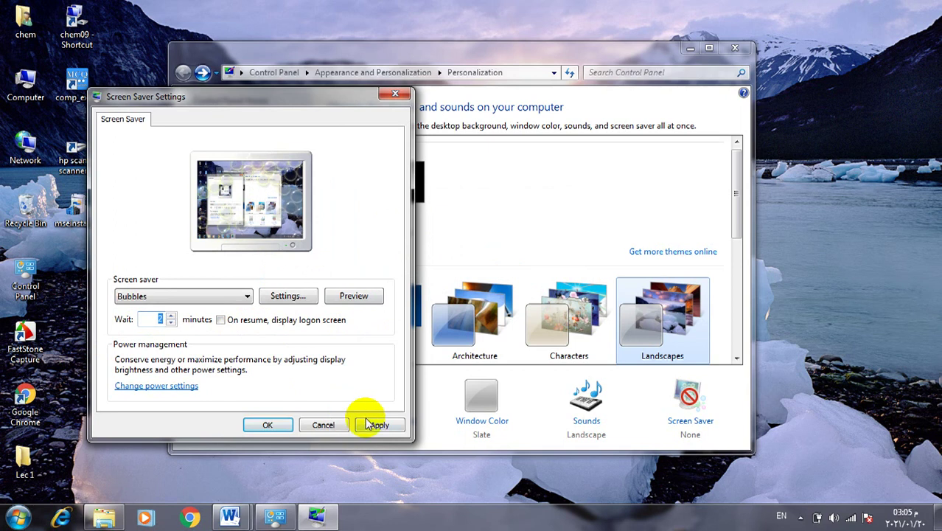
left_click(325, 425)
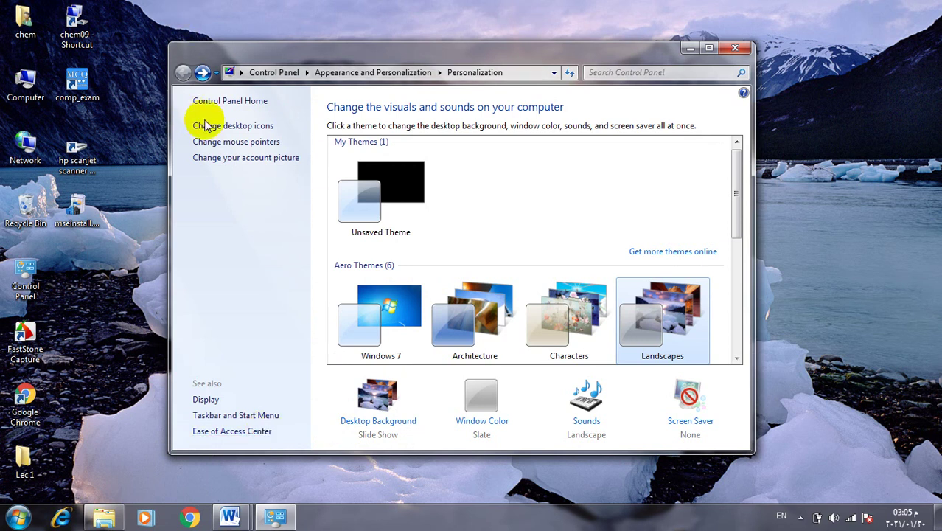
Try hiding the Computer, User's Files and Network desktop icons, cancel the Desktop Icon Settings, and close the Personalization window.
left_click(247, 126)
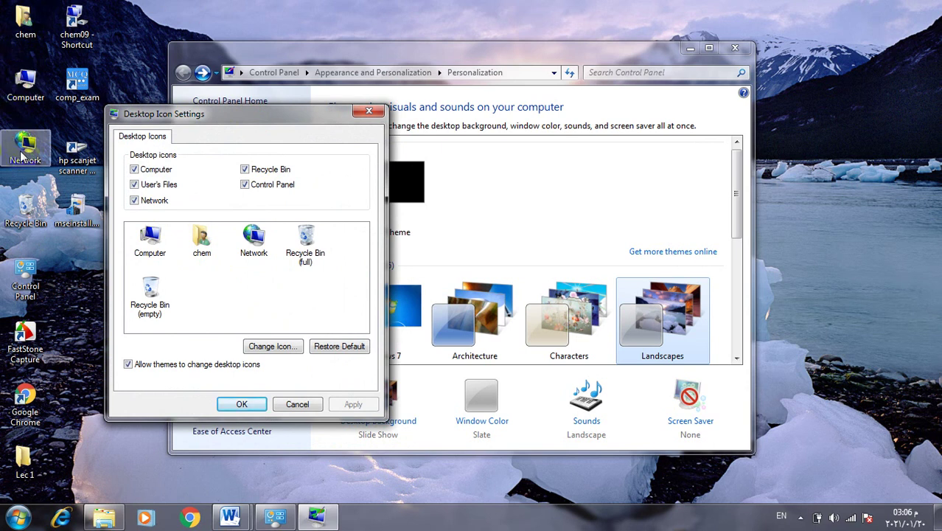
left_click(45, 49)
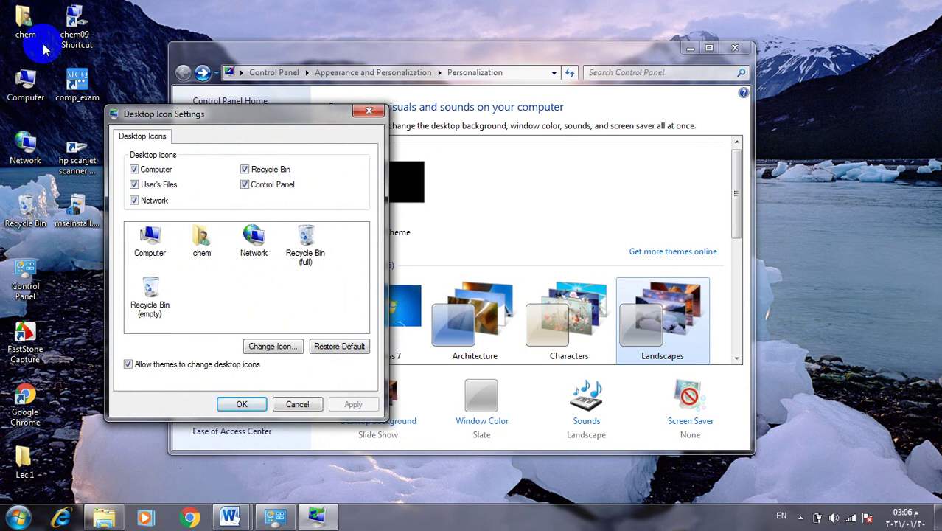
left_click(135, 171)
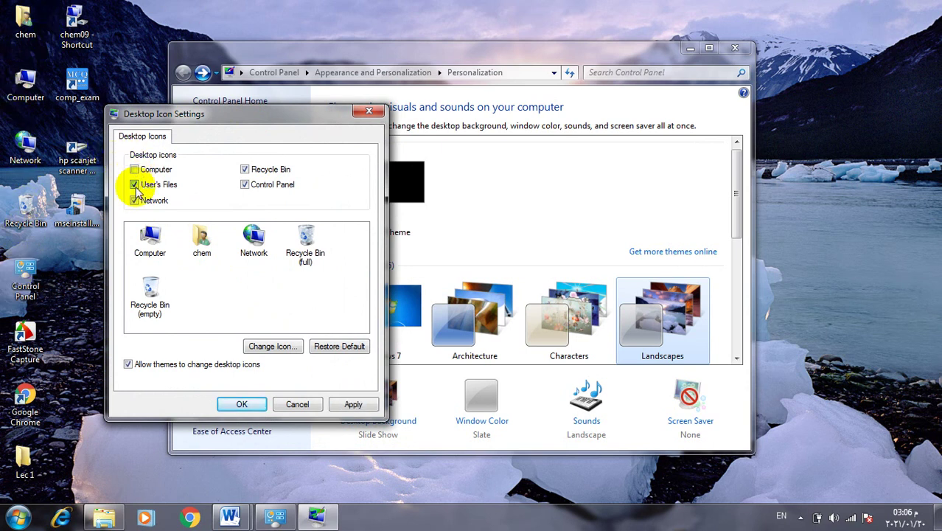
left_click(134, 200)
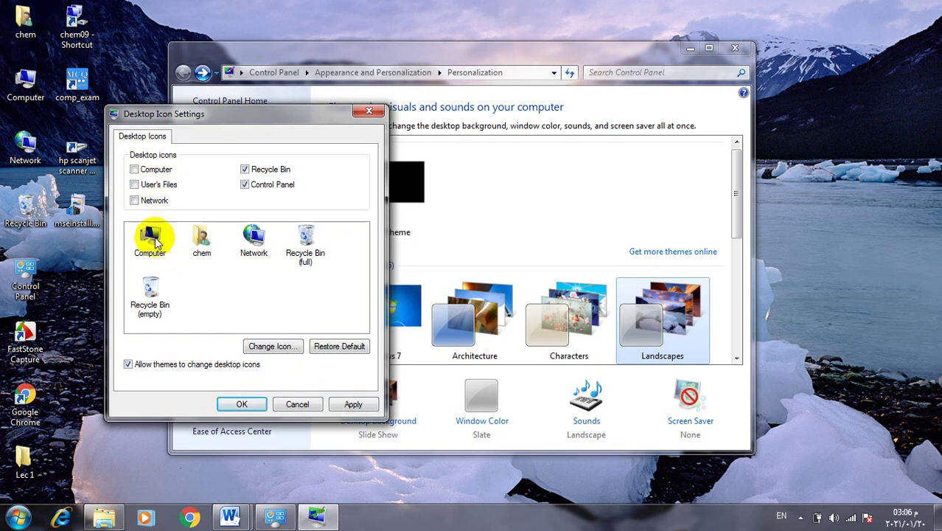
left_click(298, 404)
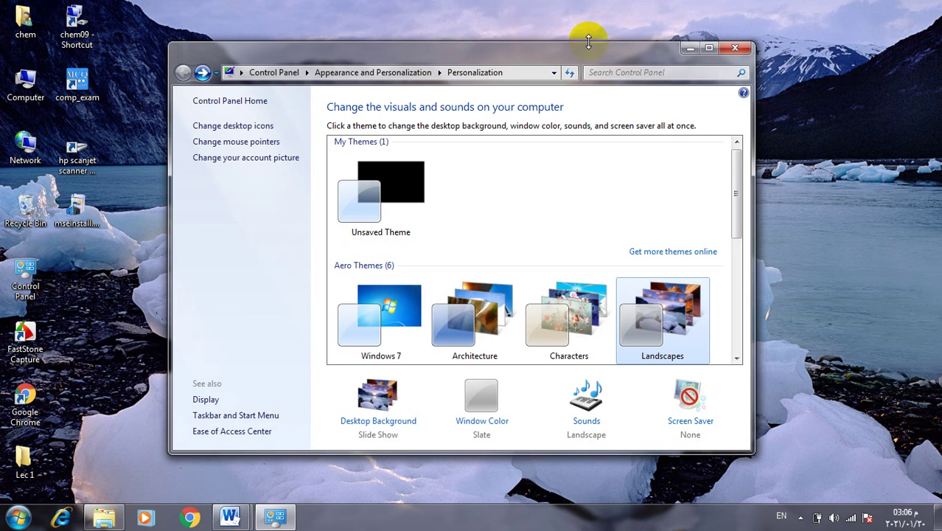
left_click(735, 48)
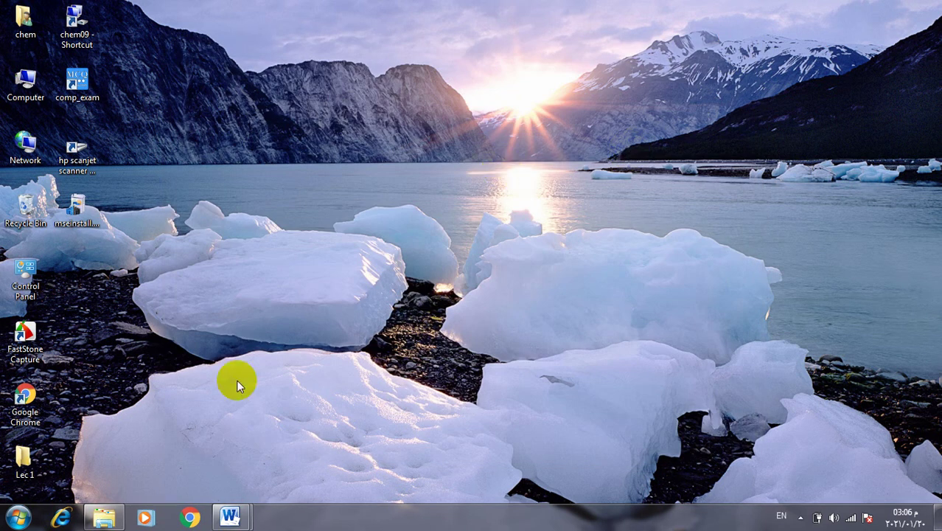
View the Start menu's programs and its shut-down options such as Switch user, Log off and Restart, and close it.
left_click(16, 519)
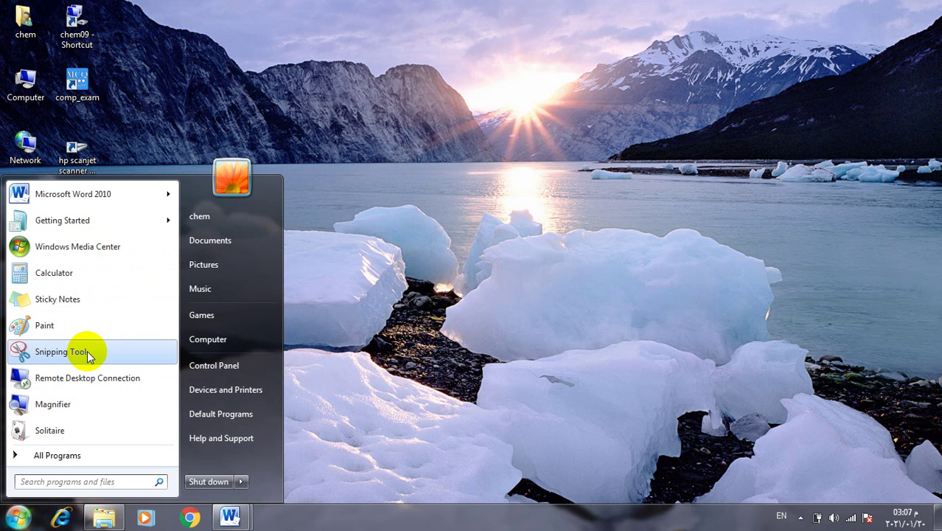
left_click(208, 481)
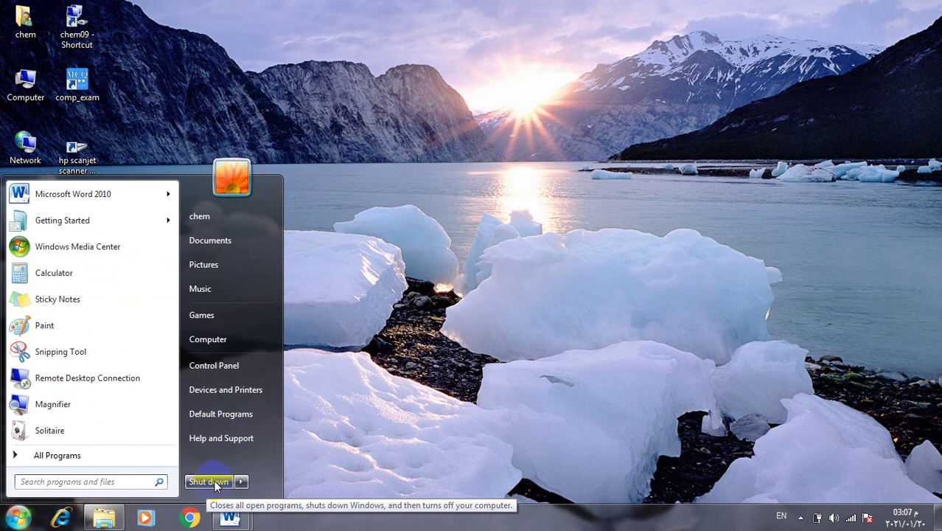
mouse_move(243, 482)
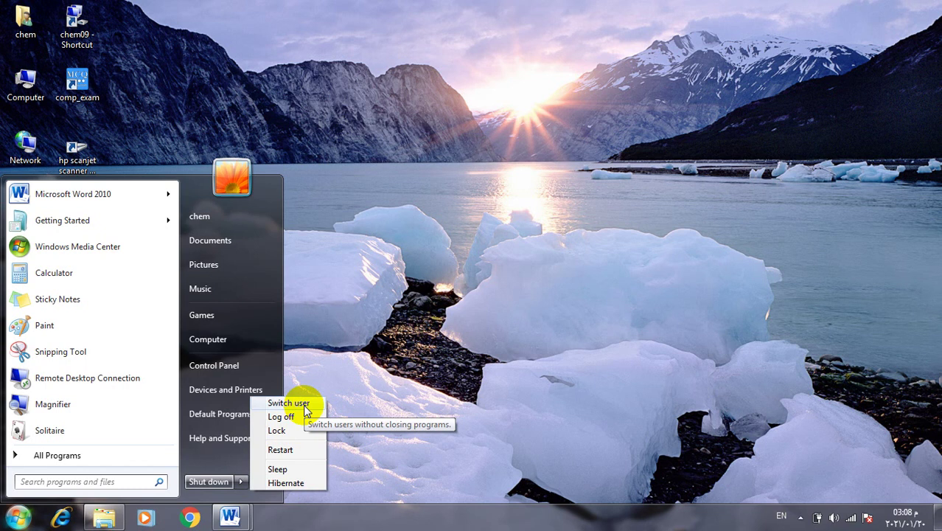
left_click(558, 123)
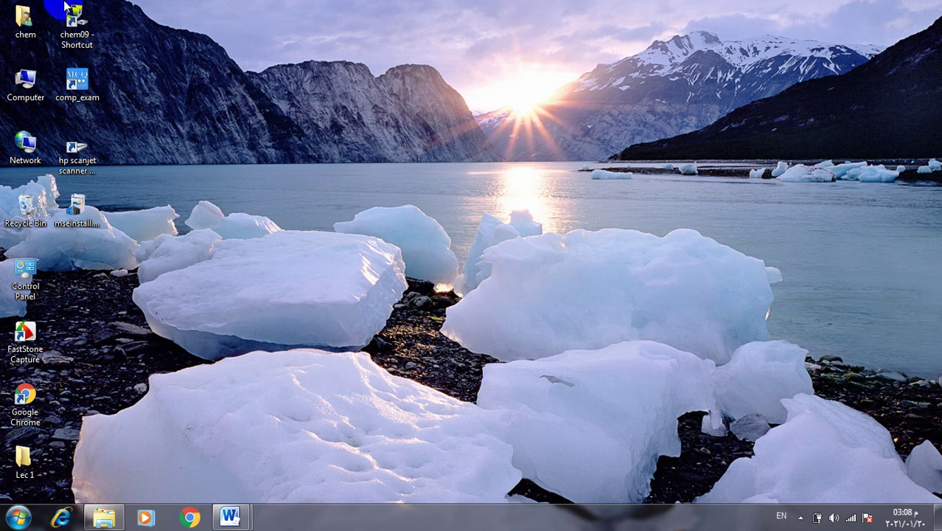
Open Computer to view its drives, browse Local Disk (C:) to the Windows folder, and select the AppCompat folder.
left_click(30, 90)
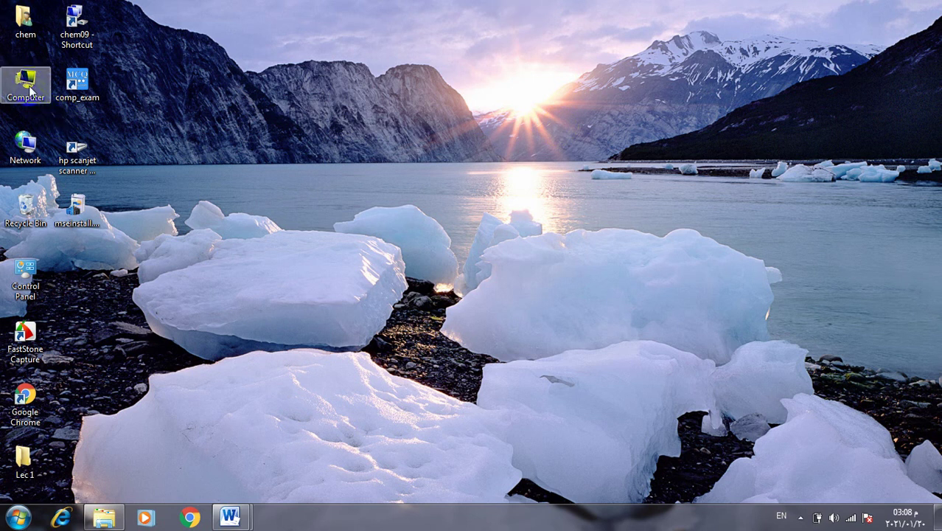
double_click(29, 90)
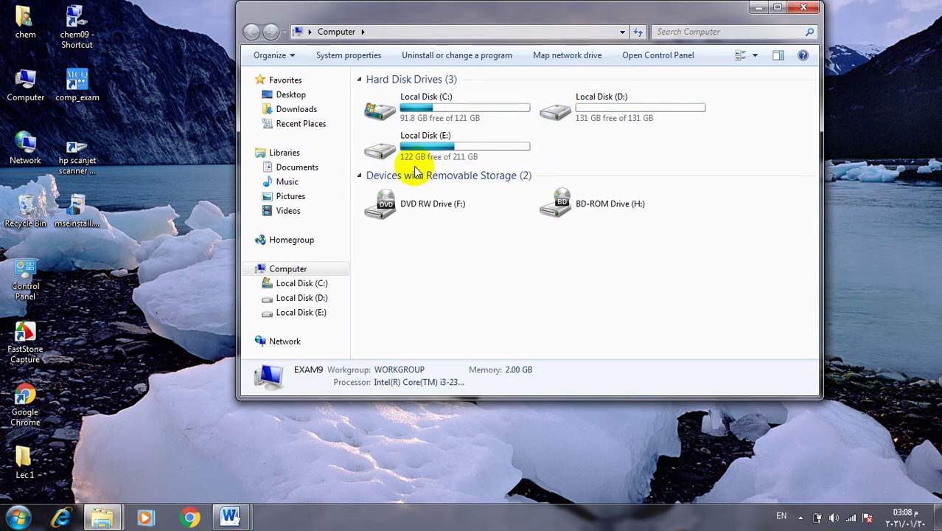
mouse_move(458, 164)
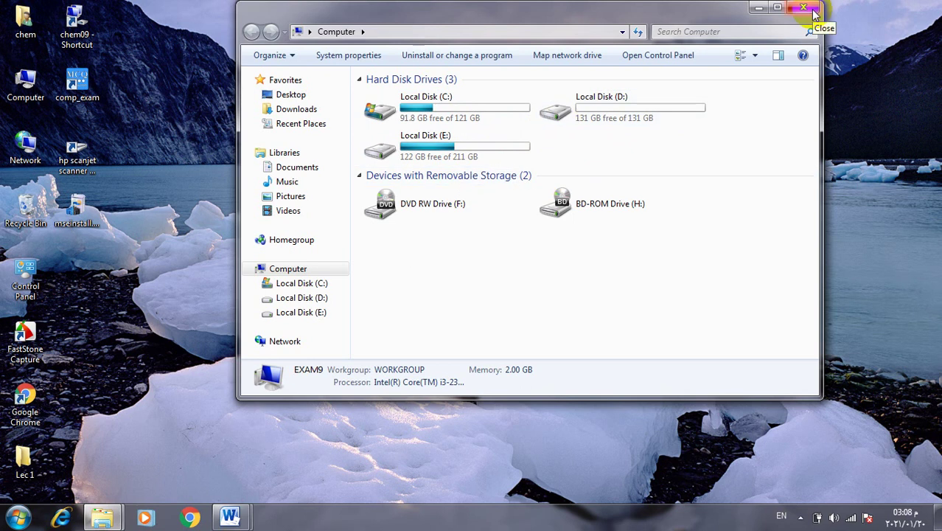
double_click(426, 112)
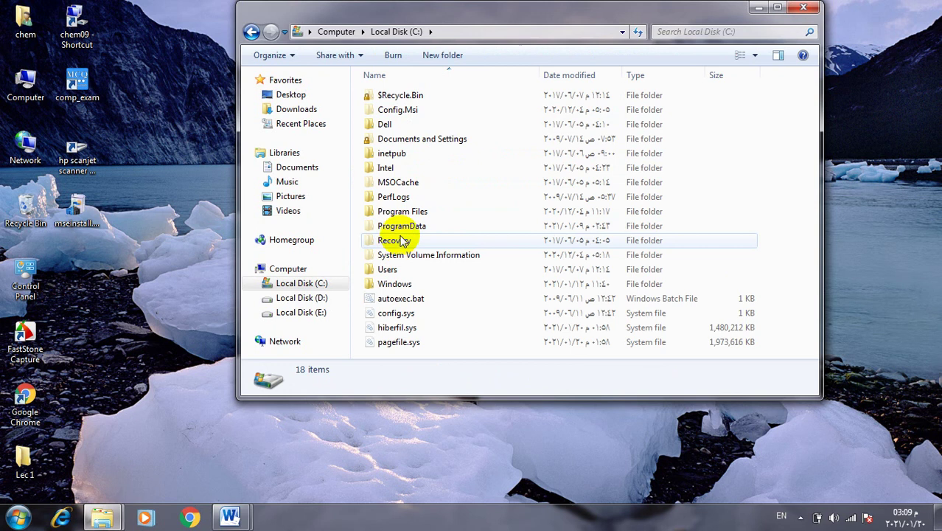
double_click(394, 284)
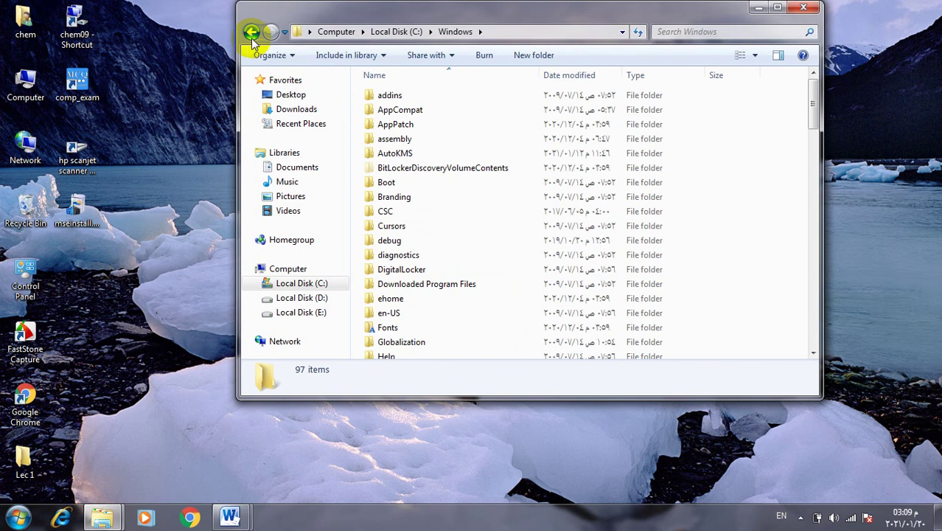
left_click(411, 109)
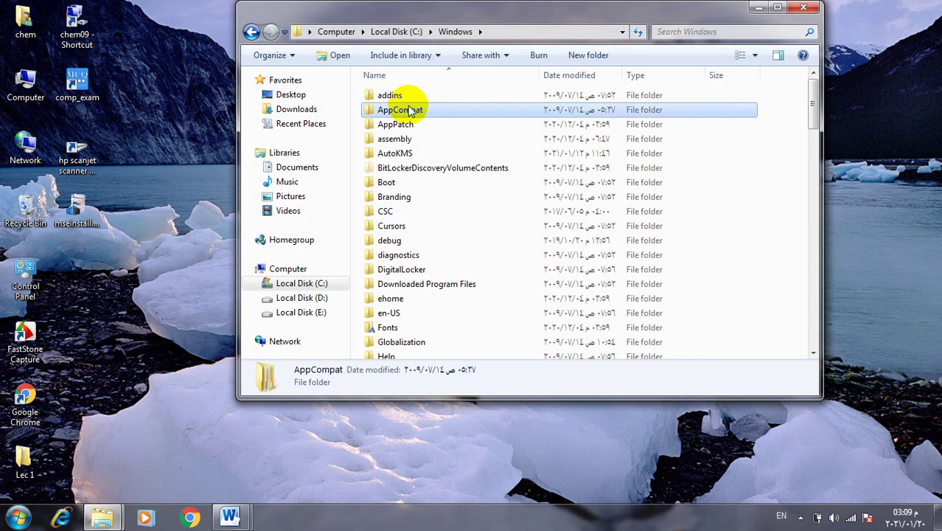
Open the AppCompat folder, go back to Windows and to Local Disk (C:) through the recent locations, and close the window.
double_click(410, 109)
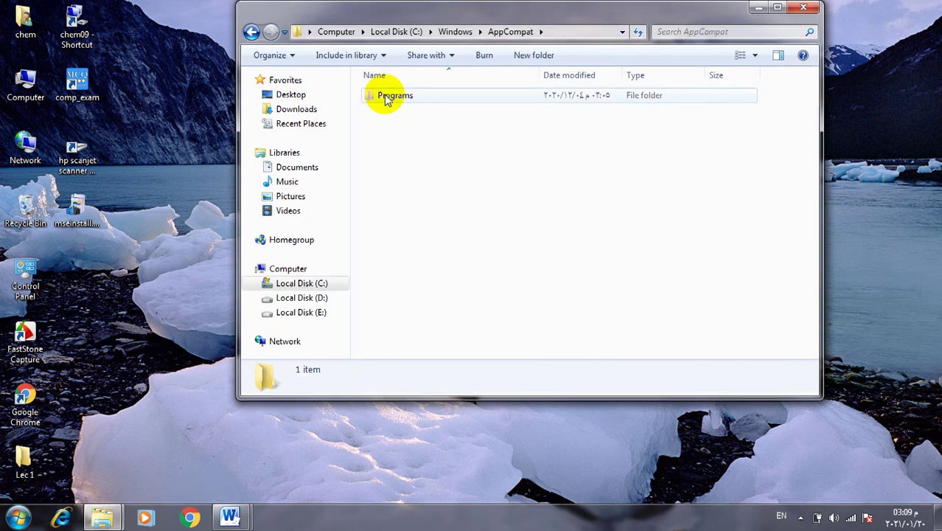
left_click(251, 33)
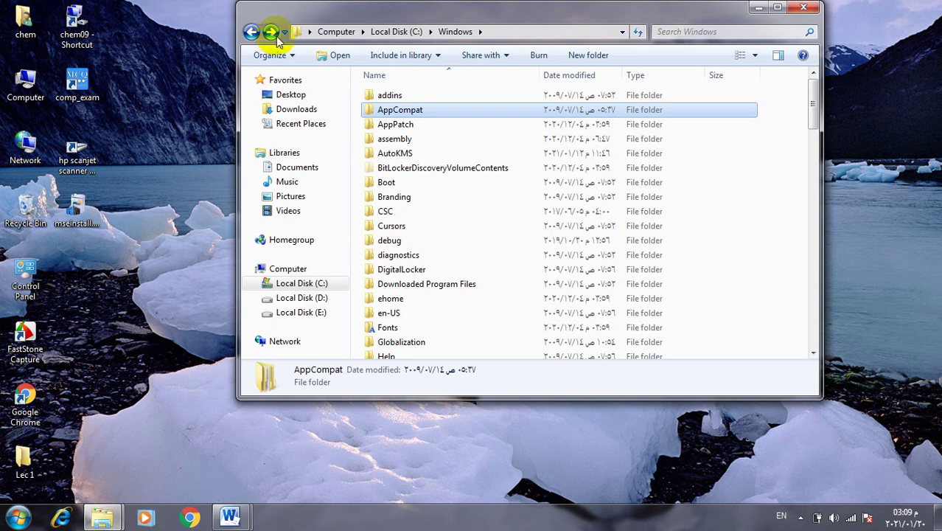
left_click(283, 34)
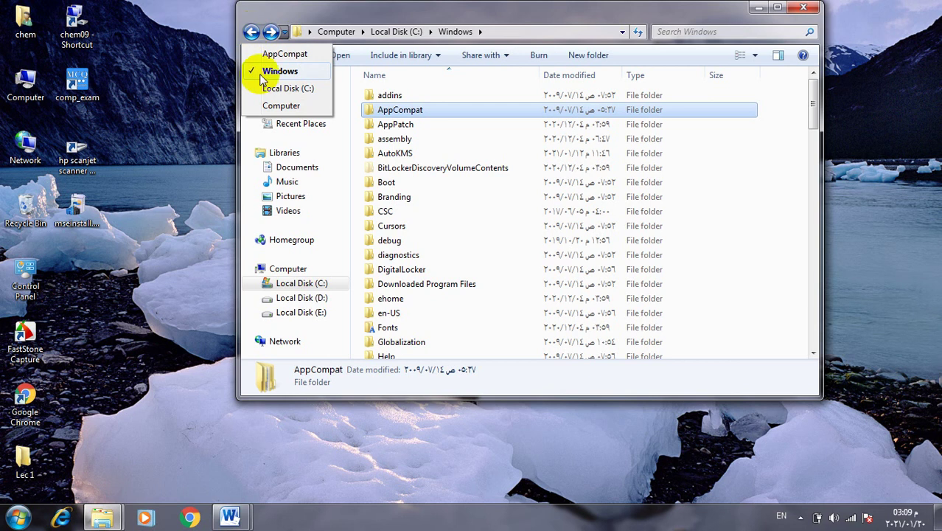
left_click(281, 89)
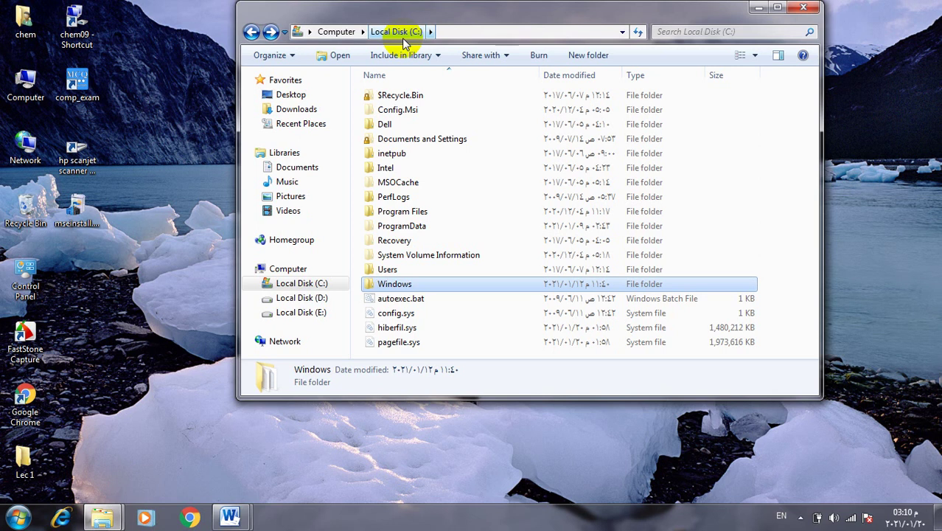
left_click(807, 8)
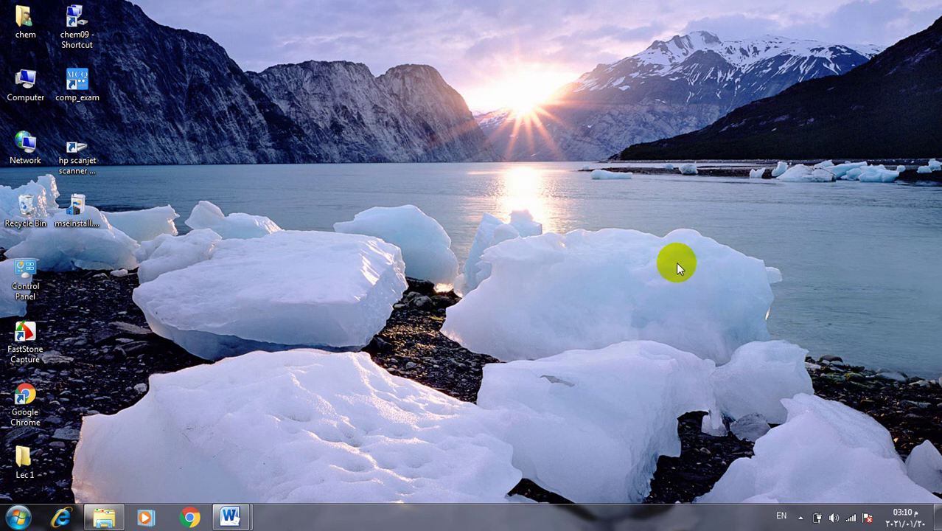
left_click(755, 188)
Create a new folder on the desktop and name it الحاسبات.
right_click(380, 206)
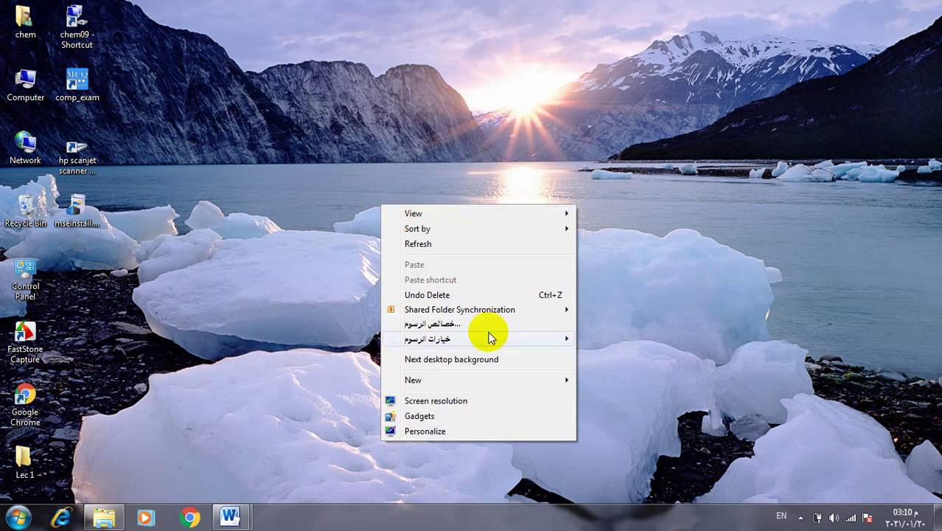
mouse_move(533, 382)
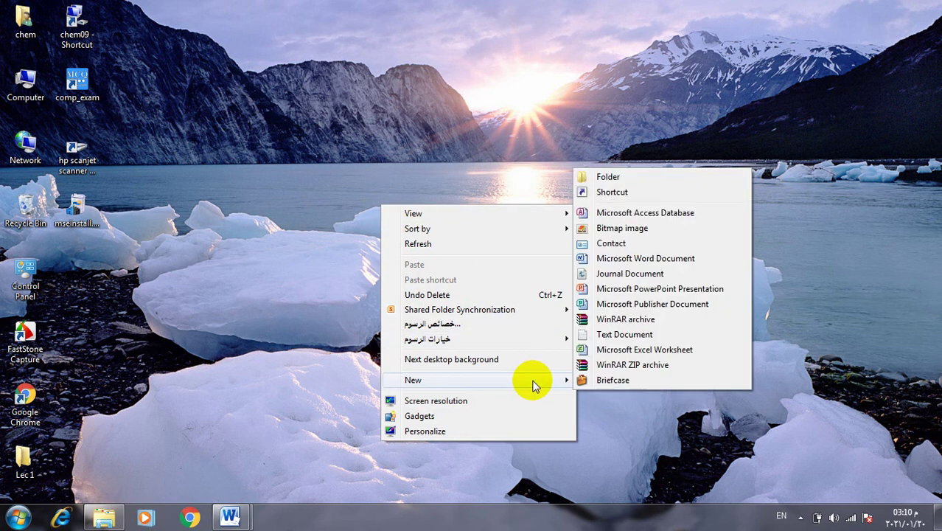
left_click(612, 181)
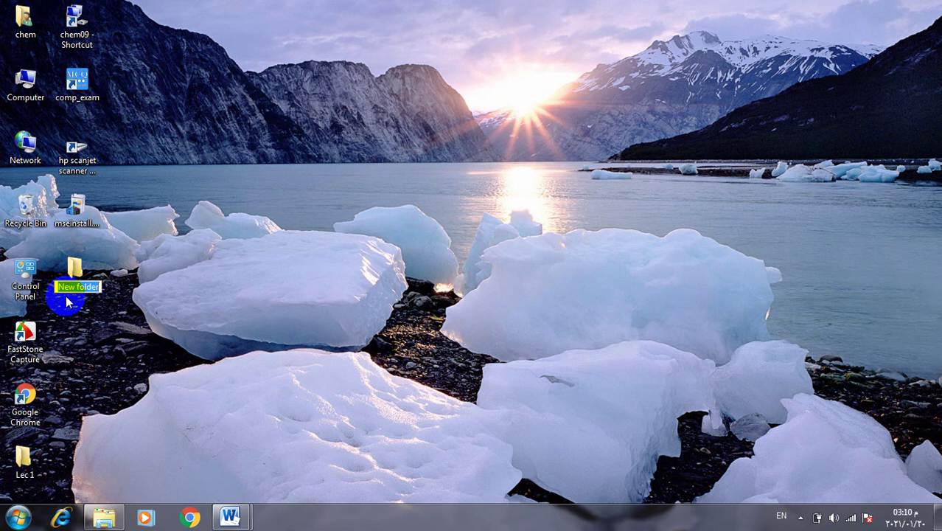
key("alt+shift")
type("ل")
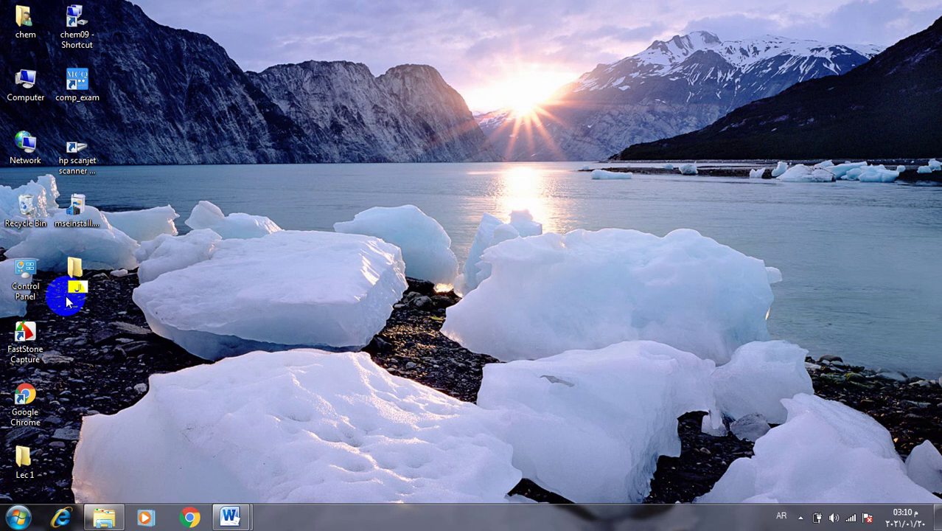
type("حاسبات")
left_click(66, 300)
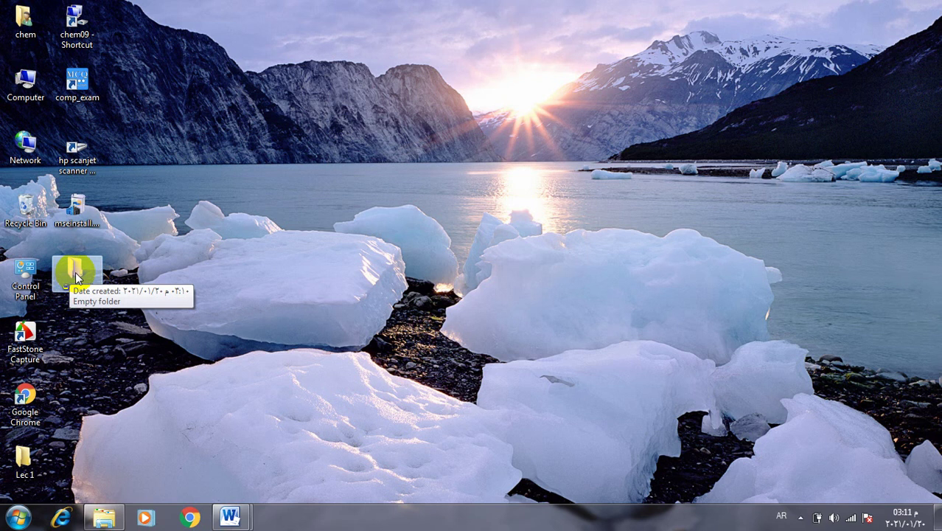
Rename the desktop folder الحاسبات as حاسبات مرحلة اولى.
left_click(74, 299)
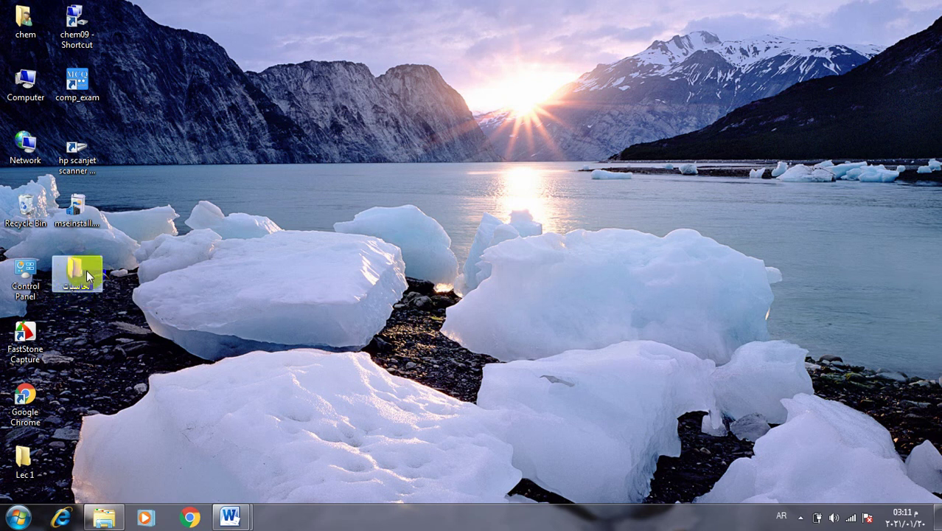
left_click(68, 282)
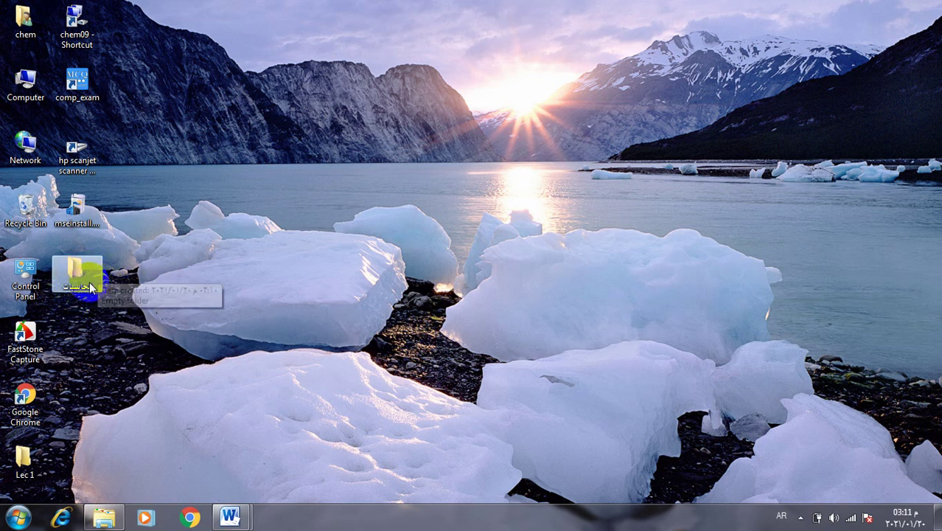
left_click(123, 267)
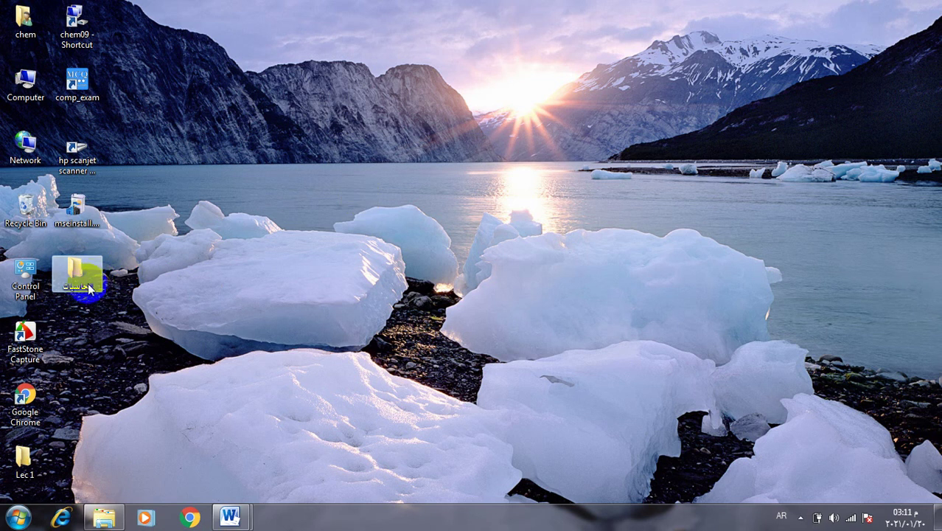
left_click(62, 289)
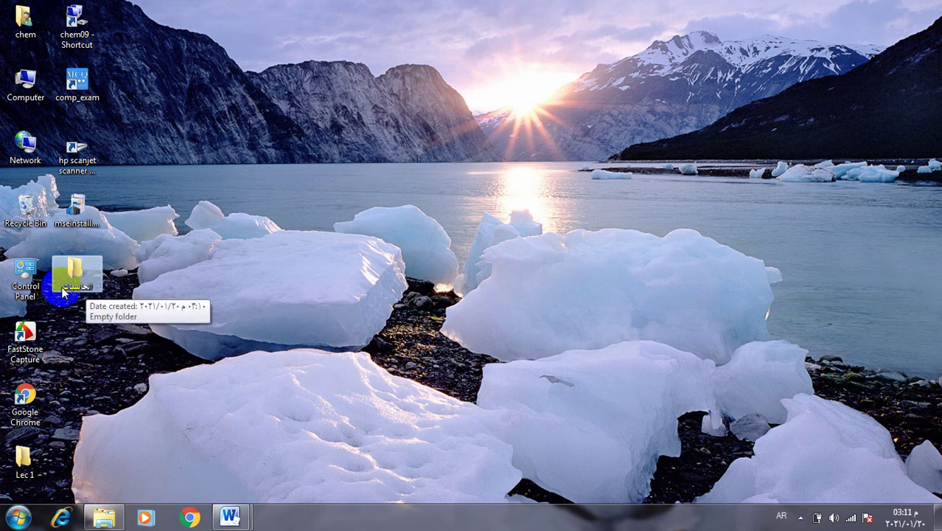
left_click(78, 293)
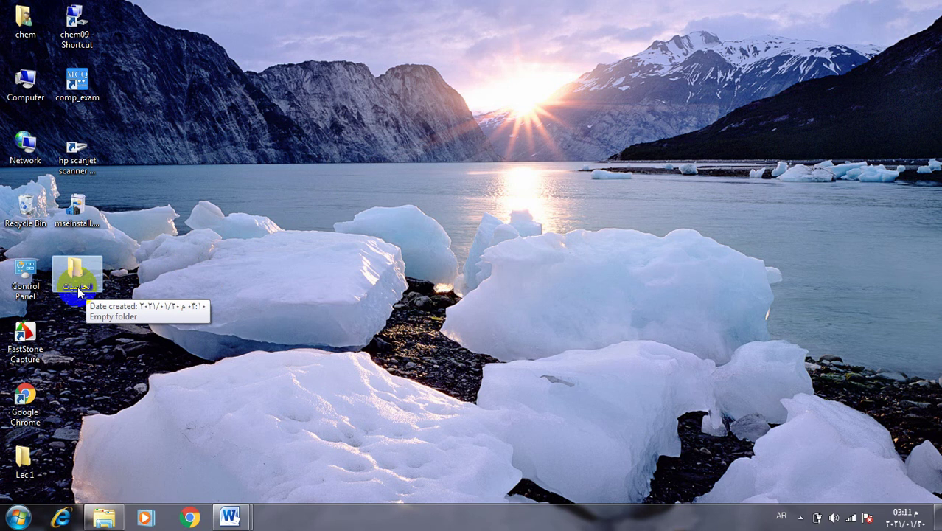
right_click(78, 290)
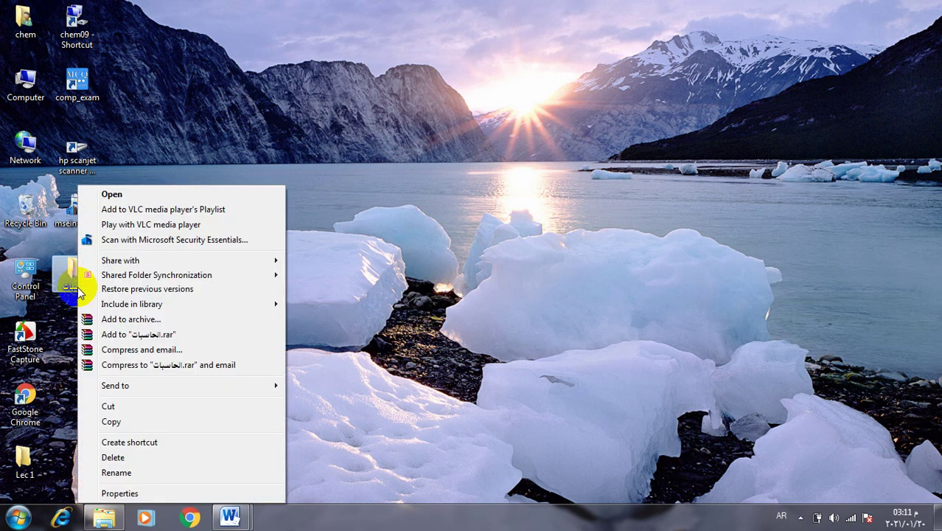
left_click(116, 474)
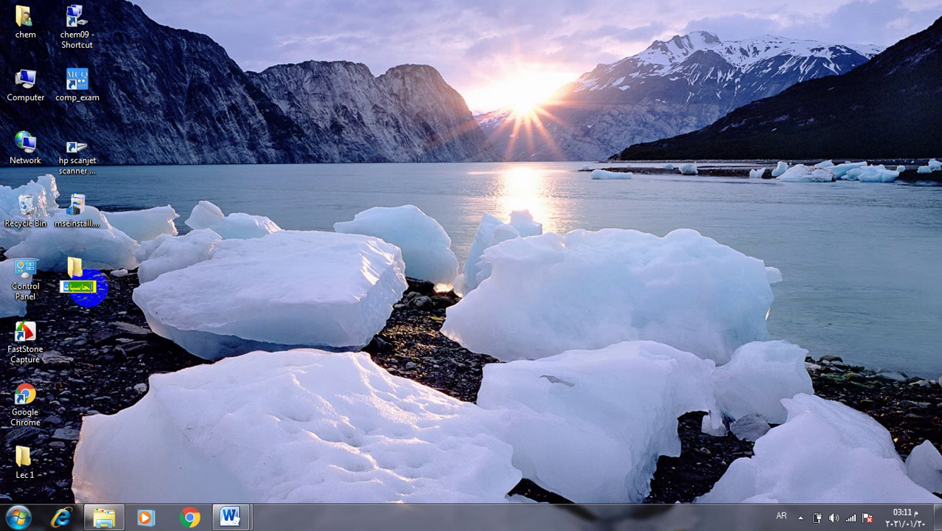
left_click(88, 288)
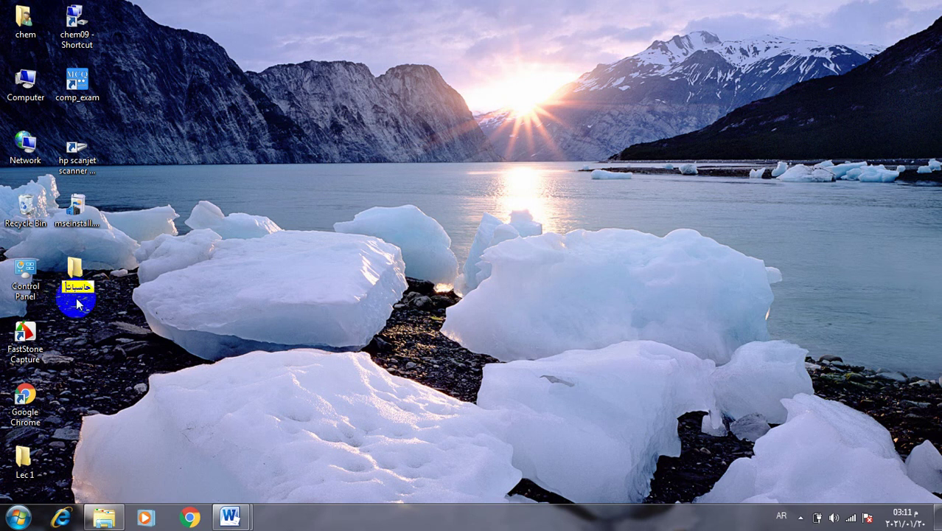
type("مرحلة أول")
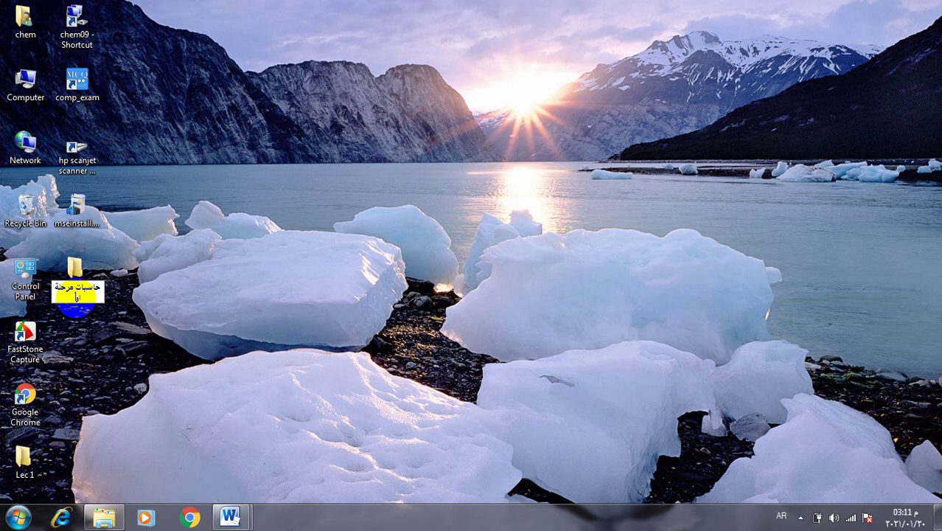
type("ى")
key("Return")
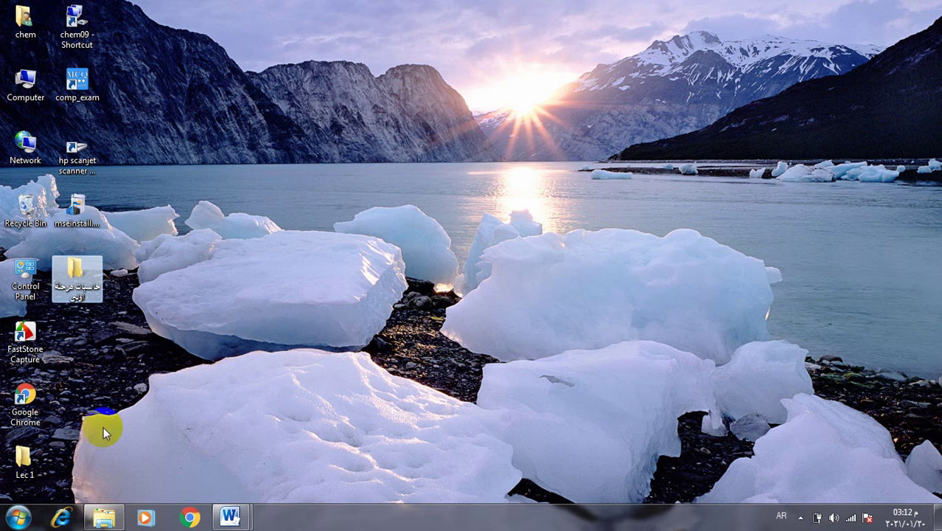
Open the Lec 1 folder from the desktop and close all open Microsoft Word windows.
left_click(30, 474)
double_click(30, 474)
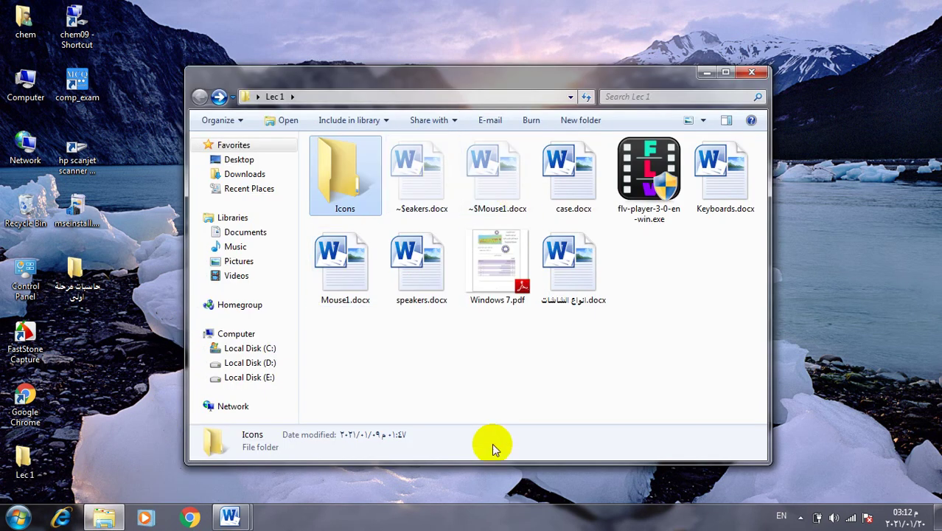
left_click(486, 407)
right_click(229, 516)
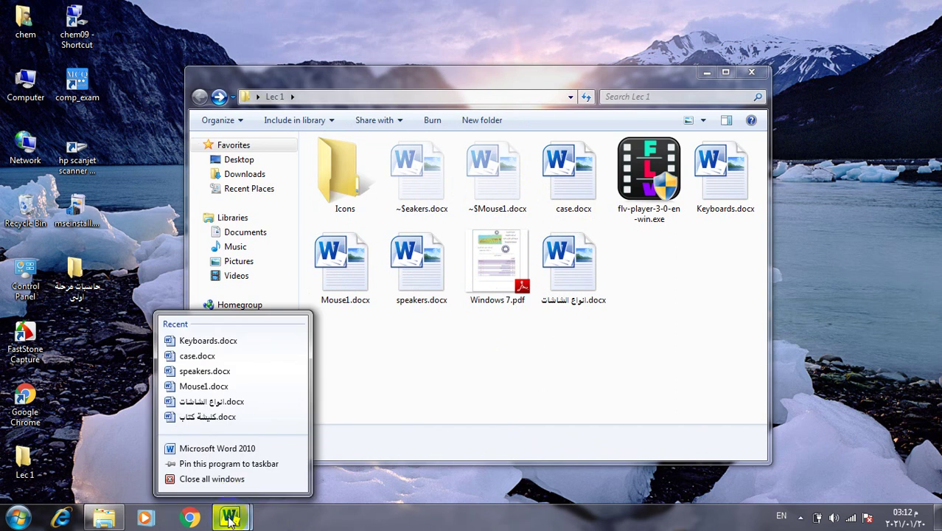
left_click(232, 480)
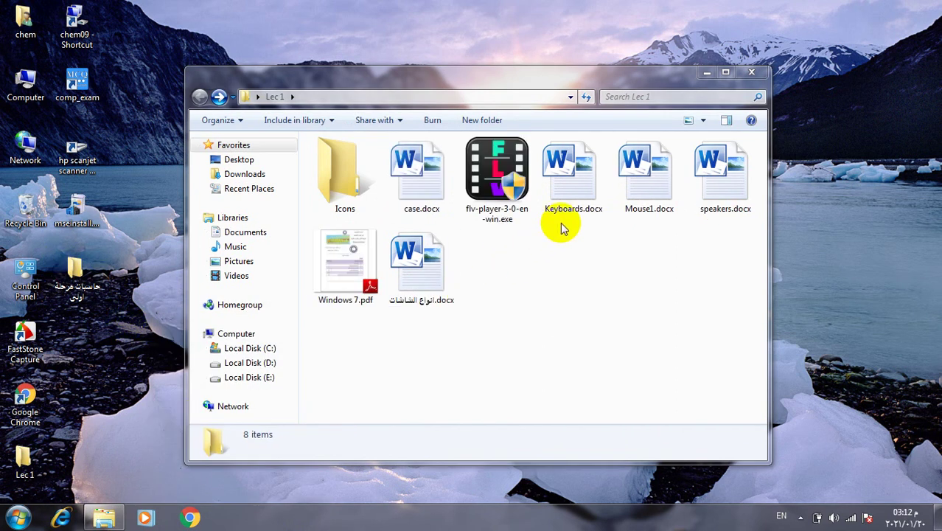
Copy Keyboards.docx from Lec 1 into the حاسبات مرحلة اولى desktop folder, then open that folder to check it and close it.
right_click(581, 180)
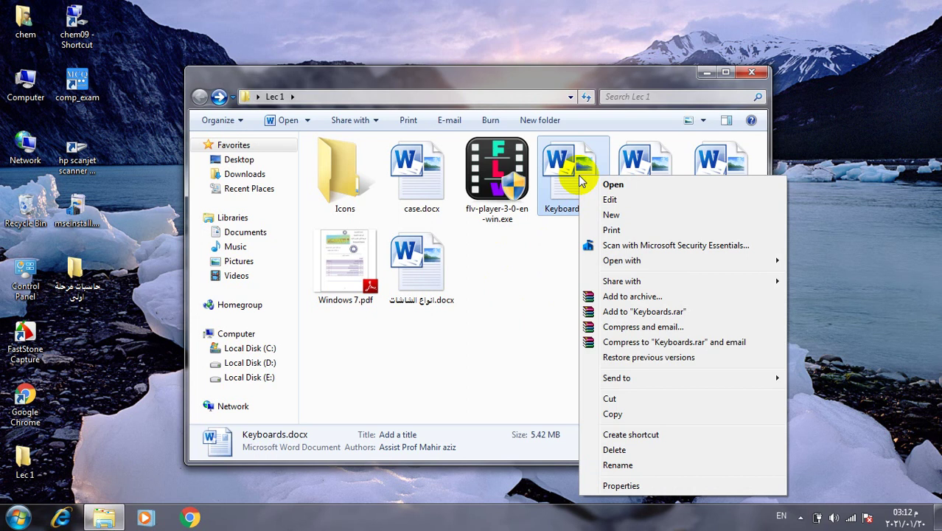
left_click(616, 414)
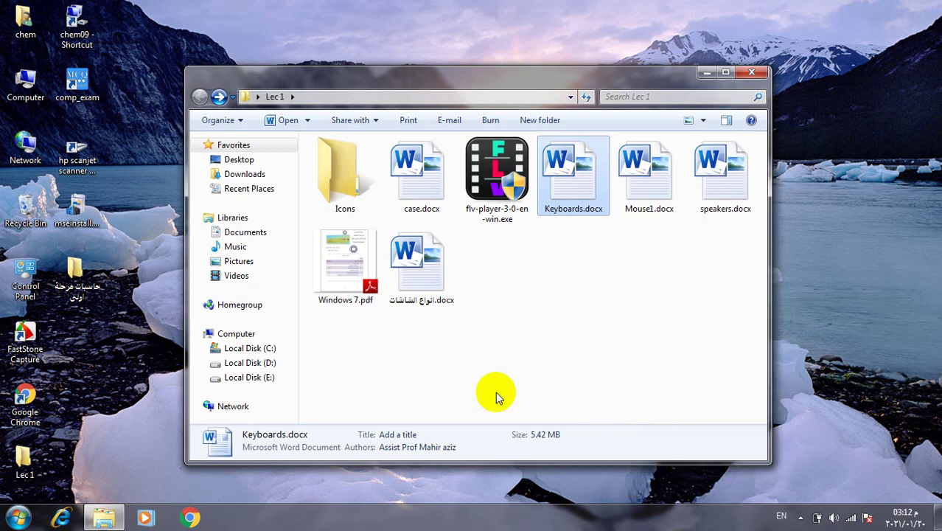
right_click(76, 275)
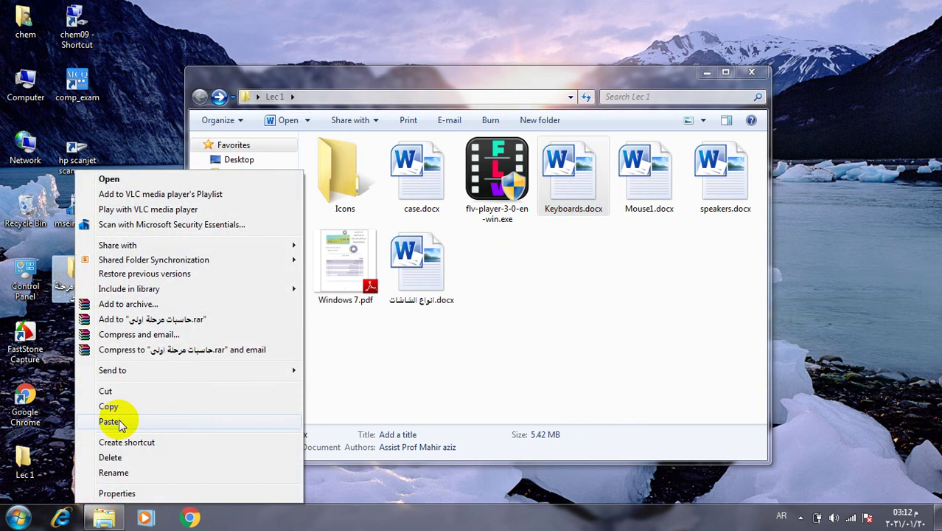
left_click(120, 423)
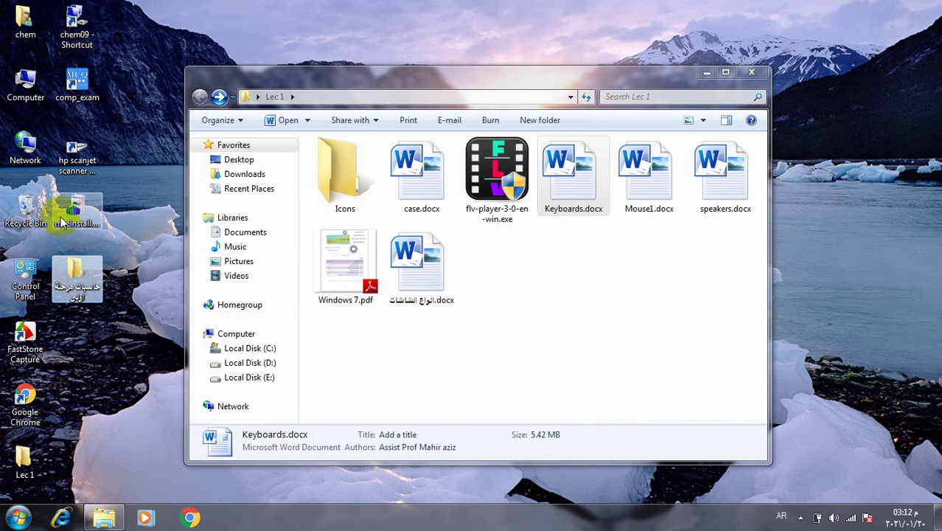
double_click(78, 275)
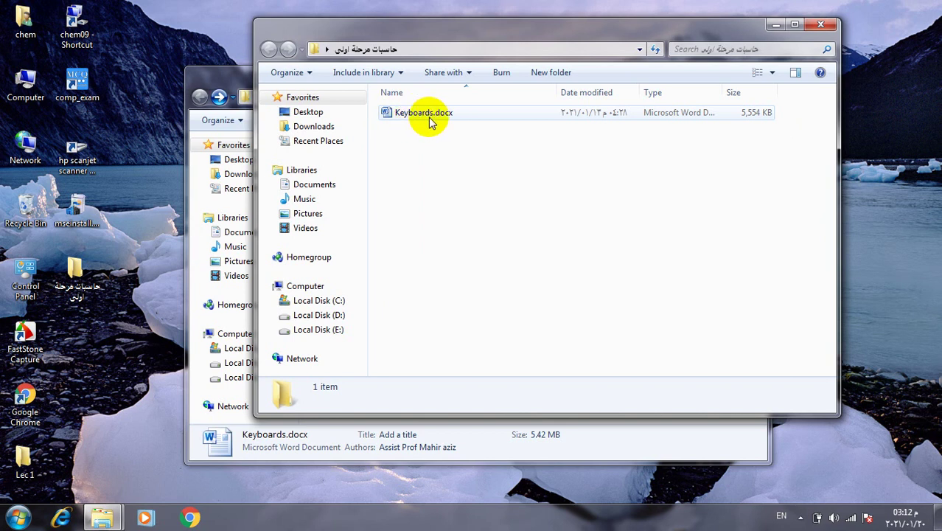
left_click(820, 25)
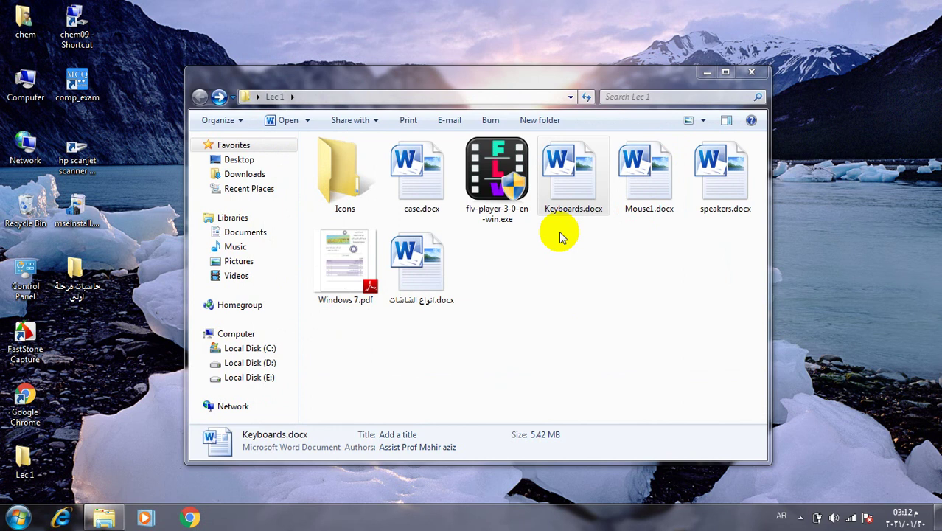
Copy Keyboards.docx, Mouse1.docx and speakers.docx from Lec 1 into the حاسبات مرحلة اولى desktop folder, replacing the existing Keyboards.docx.
left_click_drag(567, 224, 720, 180)
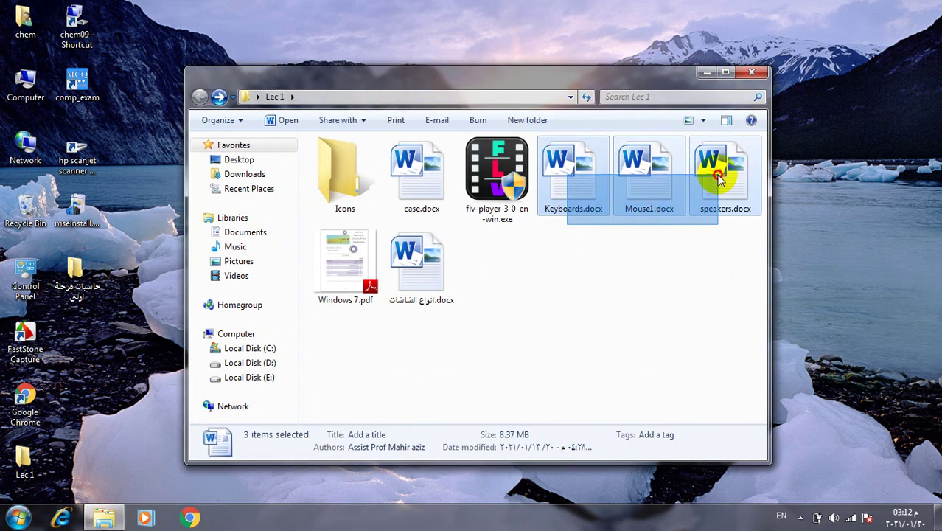
left_click_drag(719, 180, 719, 180)
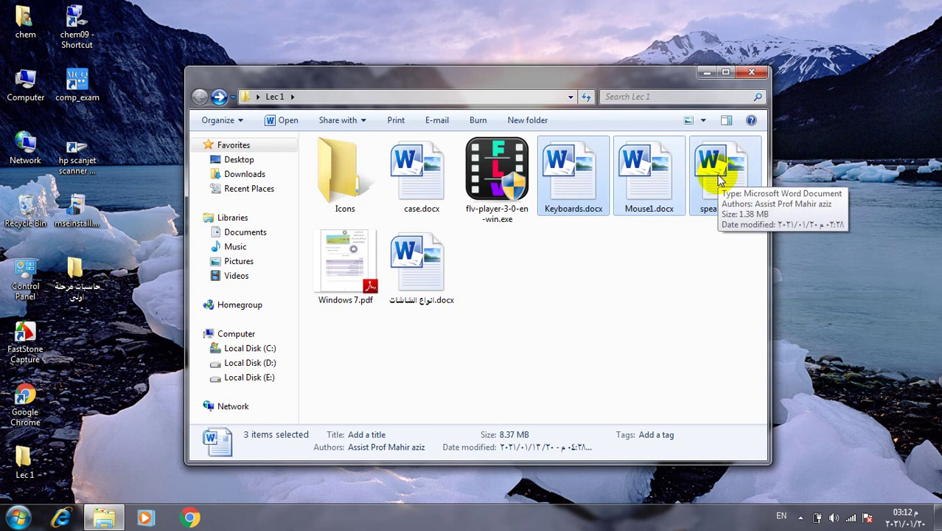
right_click(719, 180)
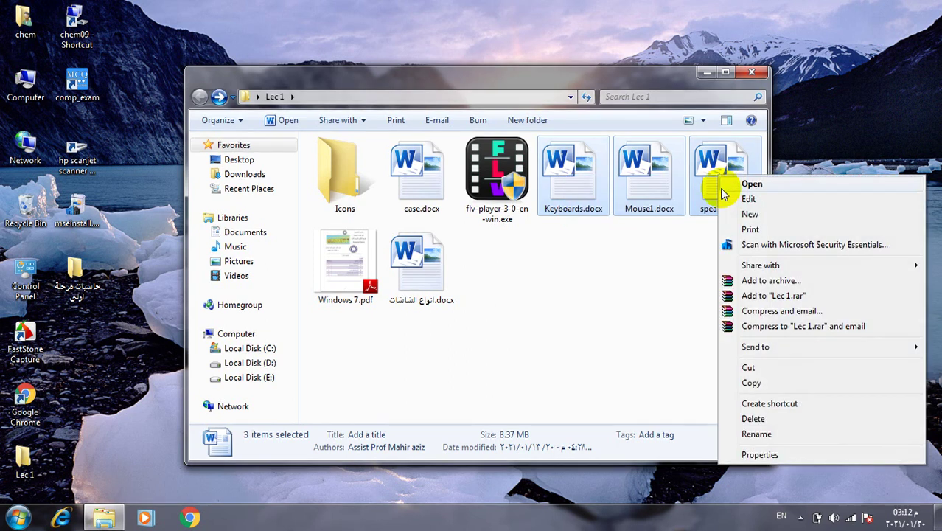
left_click(752, 384)
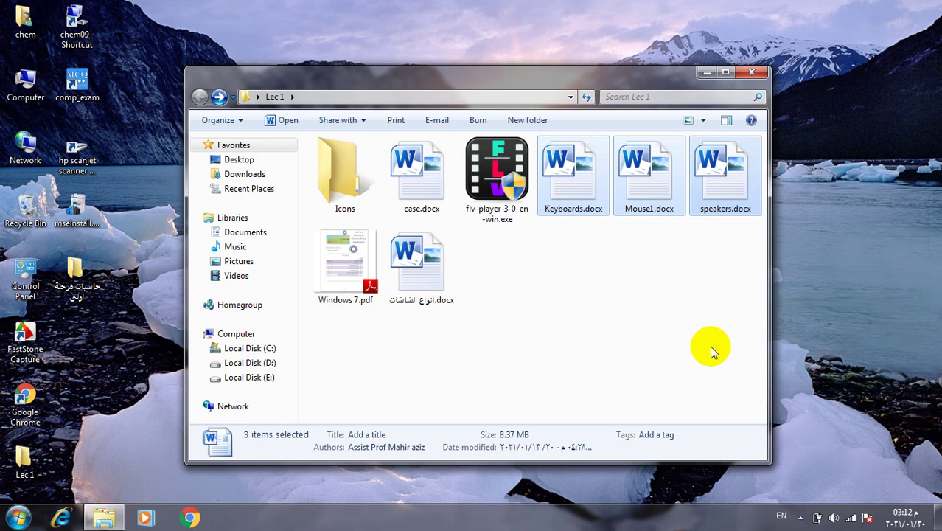
left_click(342, 171)
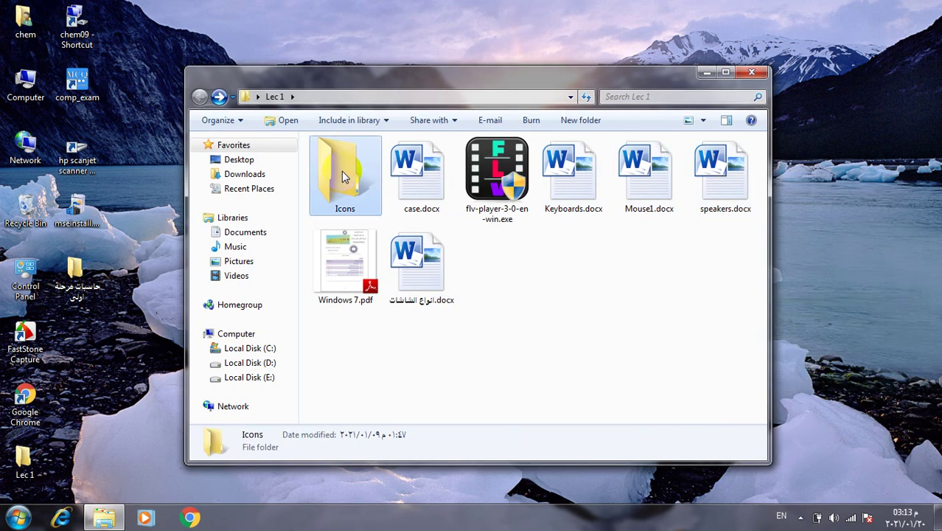
left_click(76, 276)
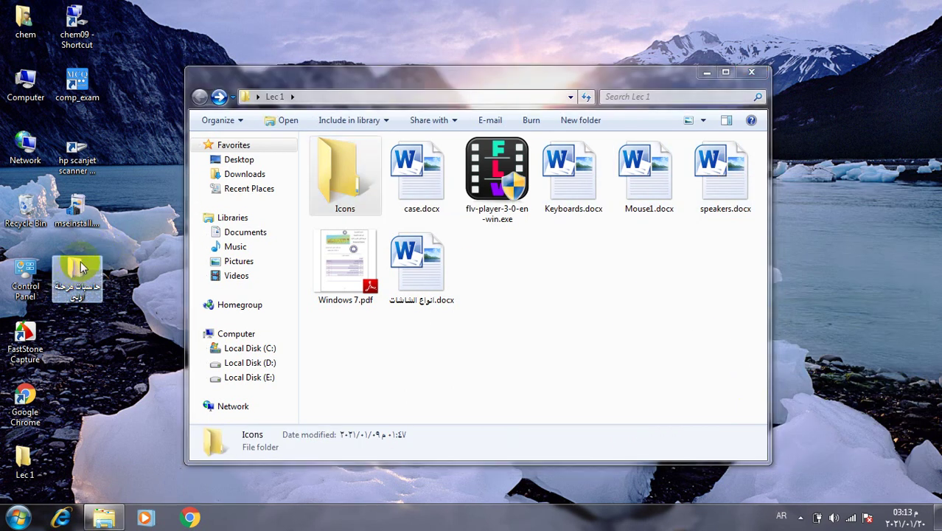
right_click(76, 276)
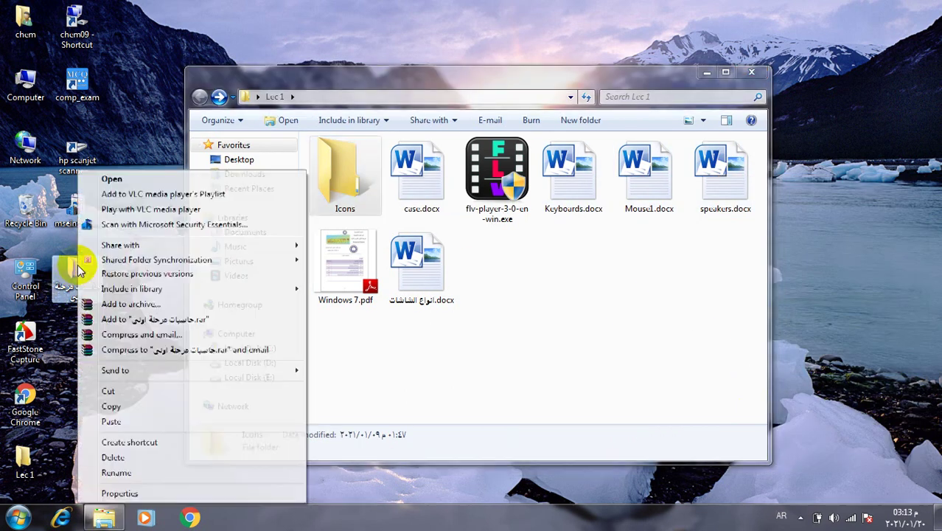
left_click(111, 421)
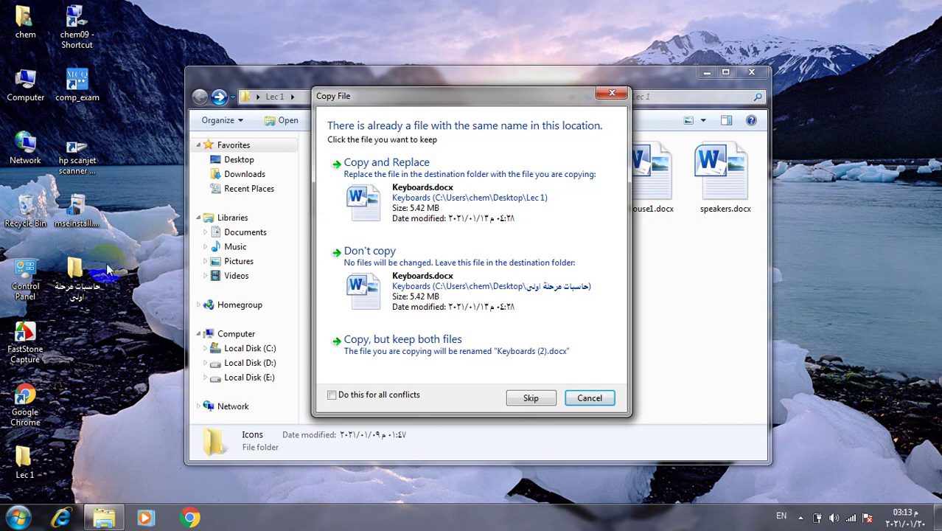
left_click(469, 196)
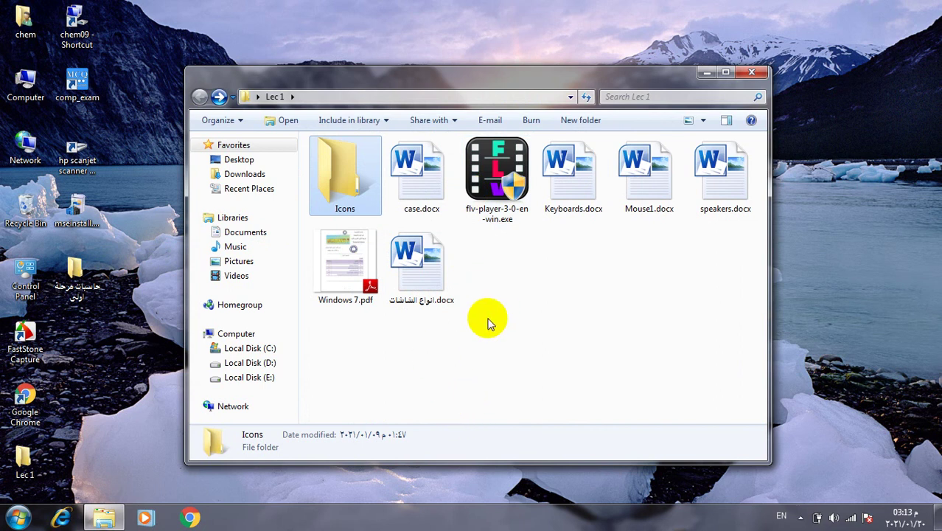
Select the Icons folder together with Keyboards.docx, Mouse1.docx and speakers.docx in Lec 1, copy them to the clipboard, and clear the selection.
left_click(563, 195, "ctrl")
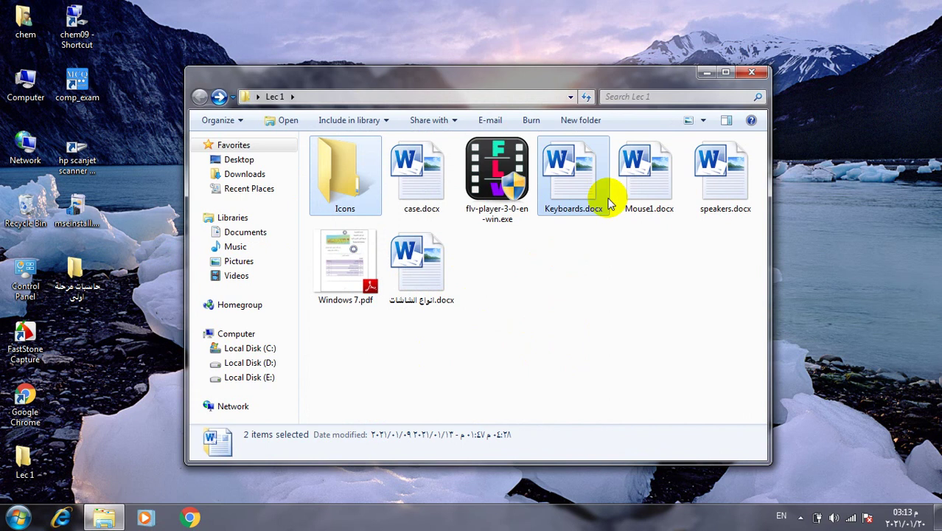
left_click(652, 183, "ctrl")
left_click(715, 189, "ctrl")
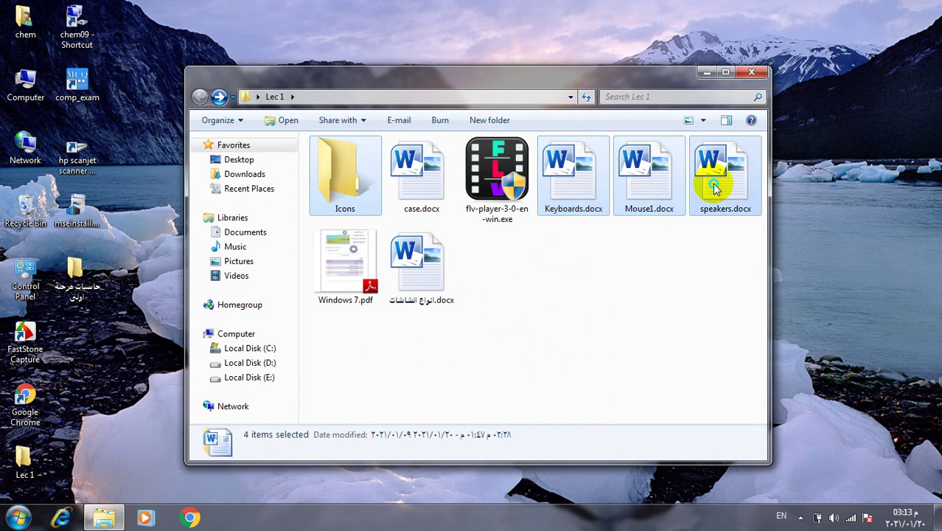
right_click(716, 189)
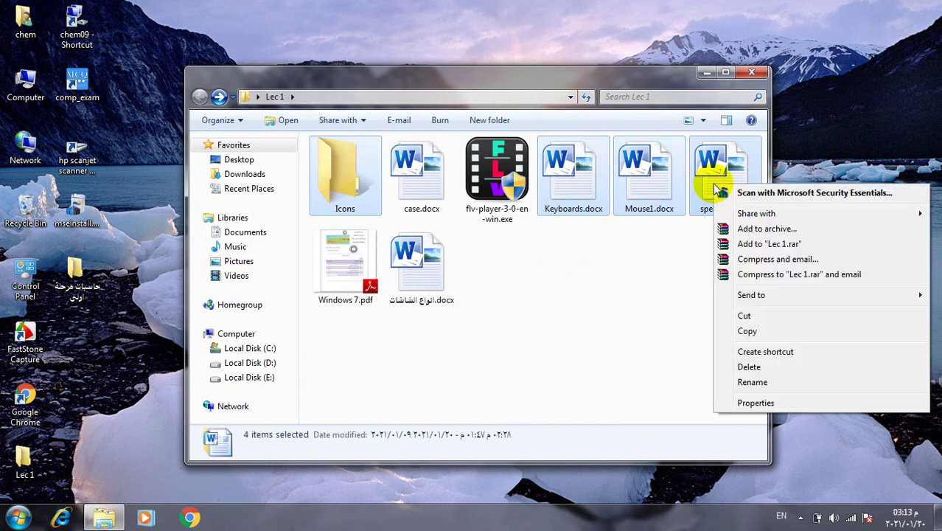
left_click(759, 331)
left_click(564, 330)
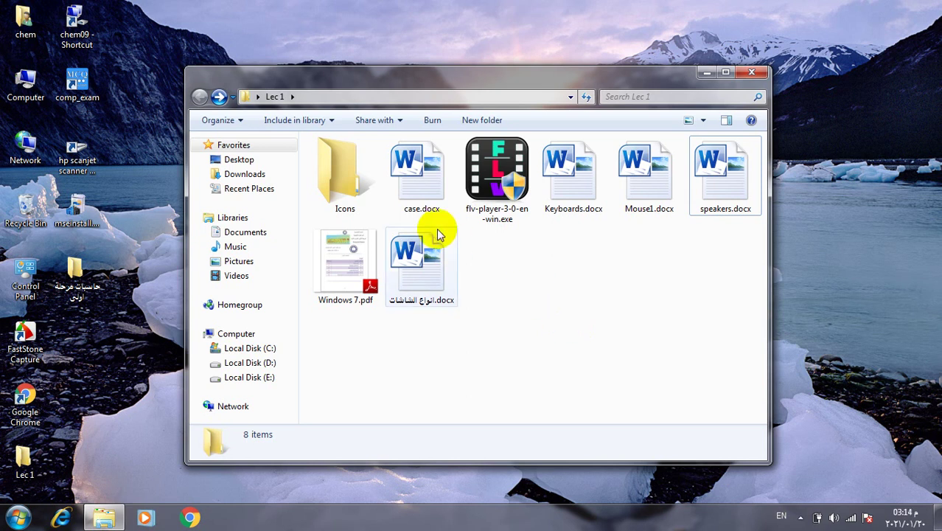
Move case.docx from Lec 1 into the حاسبات مرحلة اولى desktop folder, then open that folder to check it and close it.
right_click(424, 187)
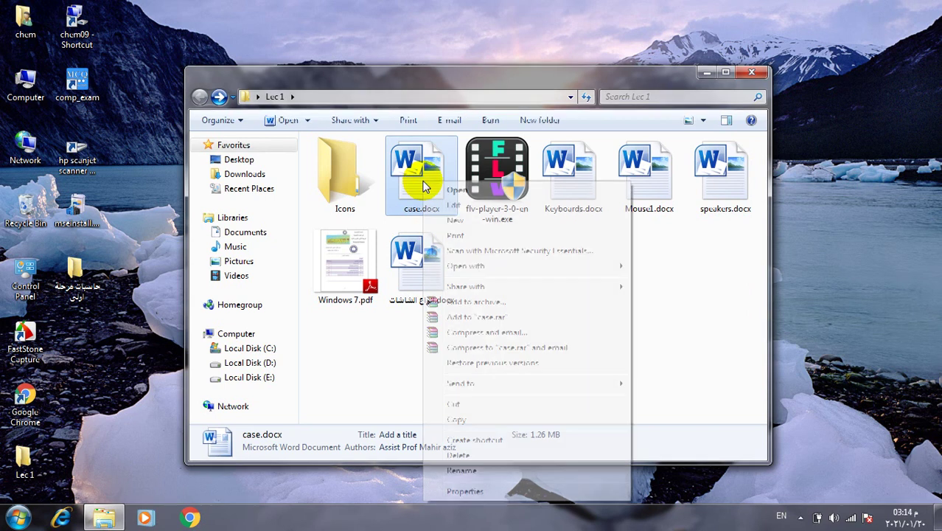
left_click(493, 405)
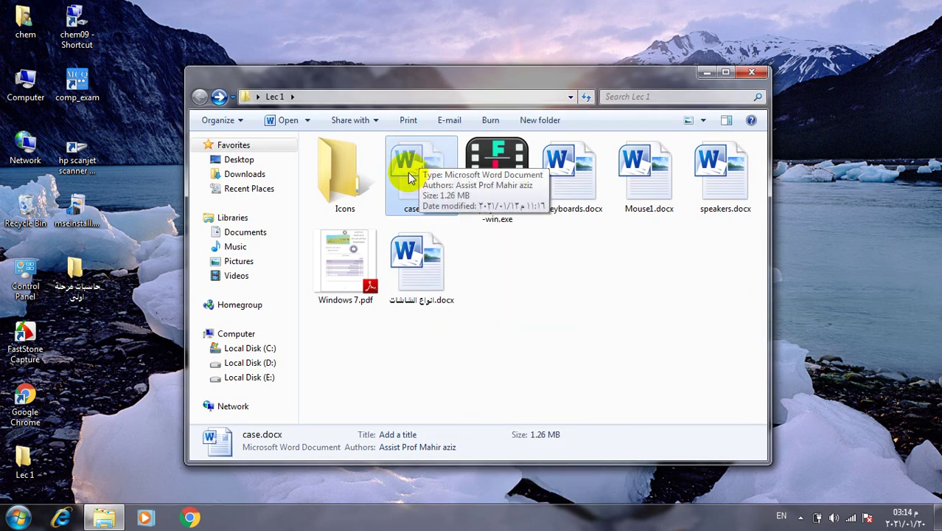
right_click(79, 274)
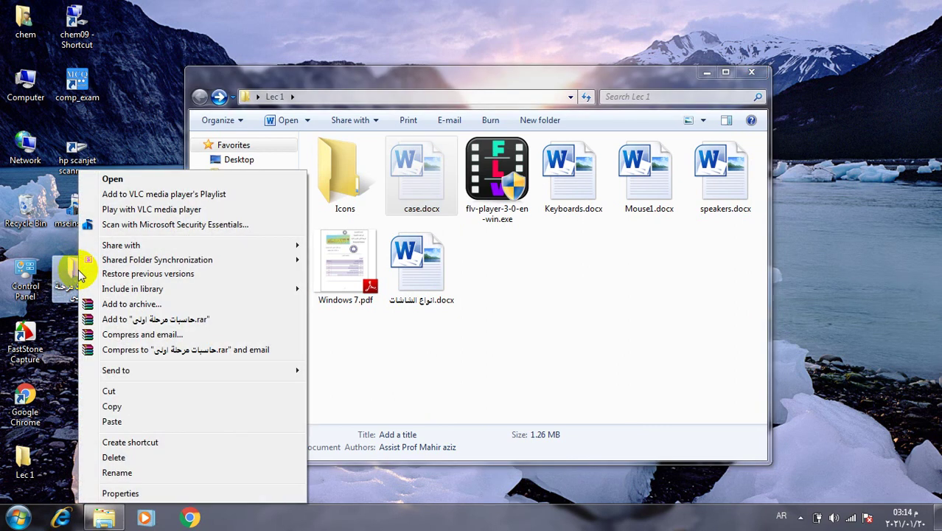
left_click(111, 420)
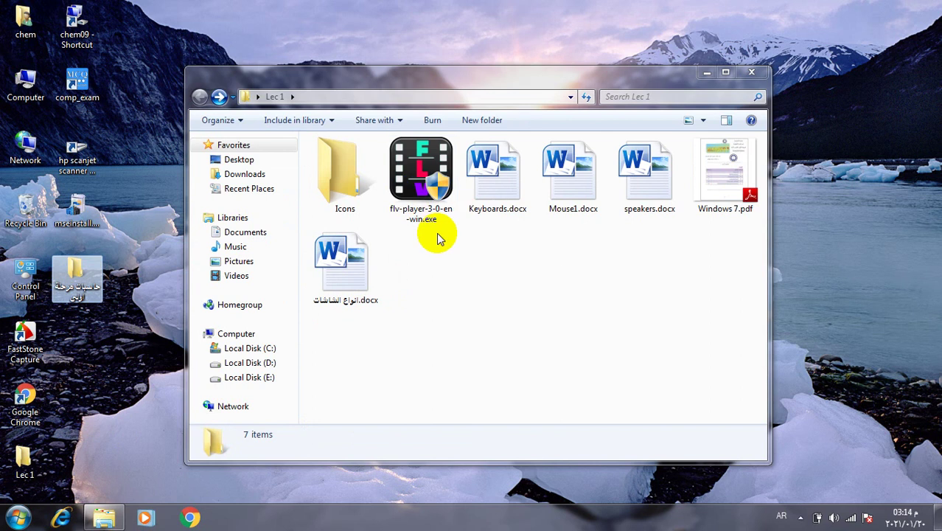
left_click(74, 276)
double_click(73, 276)
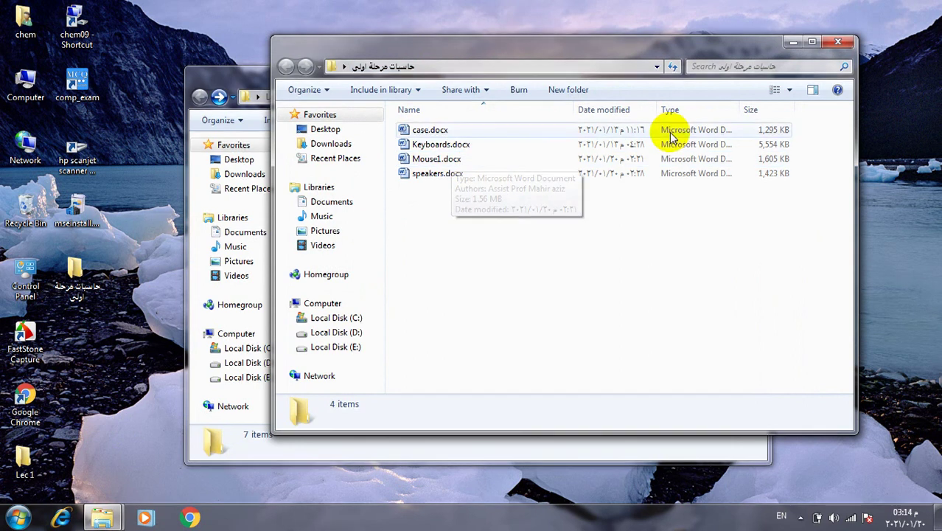
left_click(837, 41)
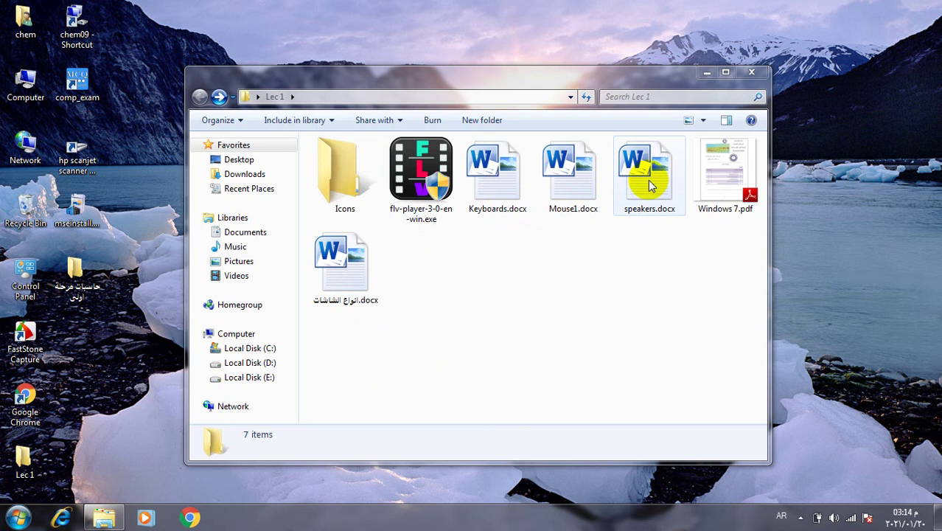
Delete Mouse1.docx from Lec 1, then look for it in the Recycle Bin and close the bin.
right_click(577, 177)
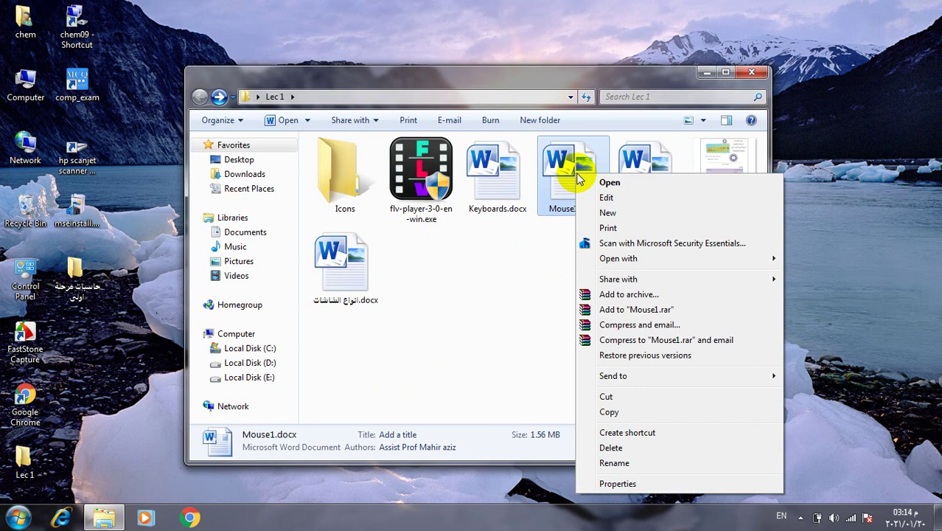
left_click(611, 447)
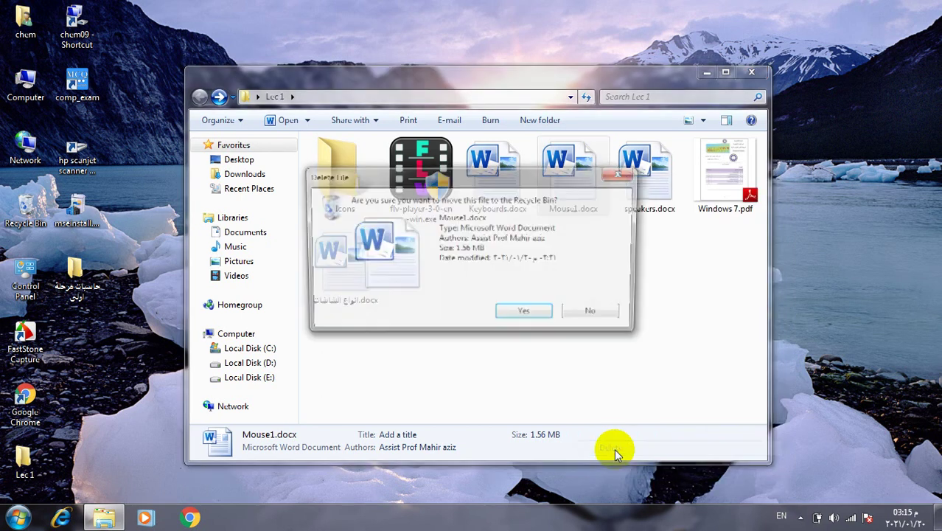
left_click(525, 316)
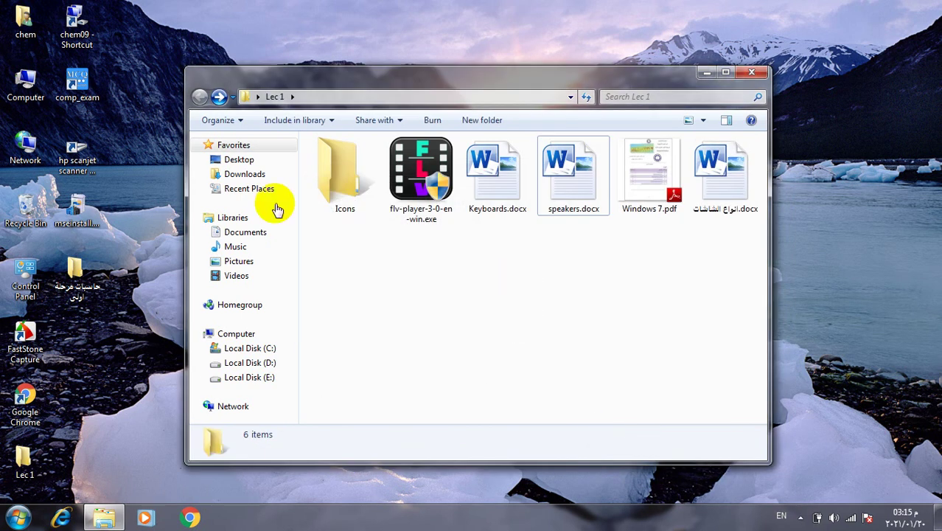
double_click(26, 210)
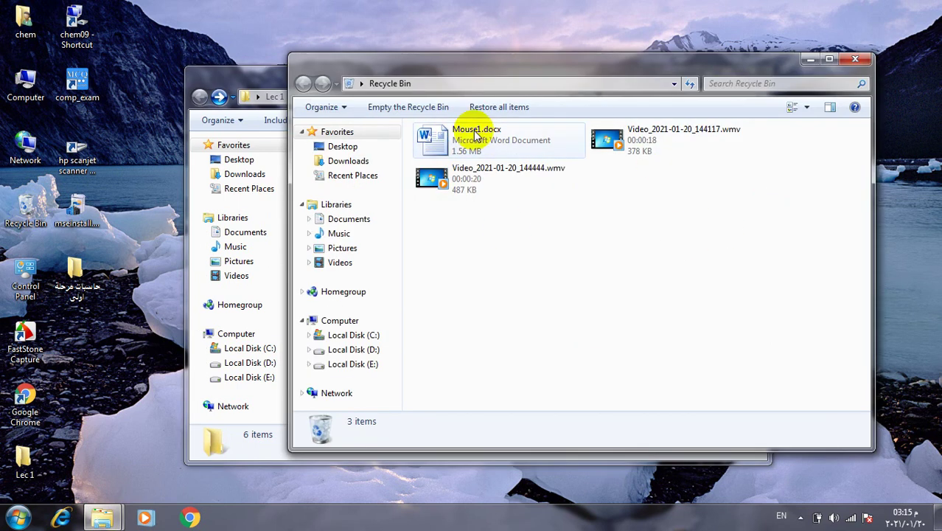
left_click(854, 60)
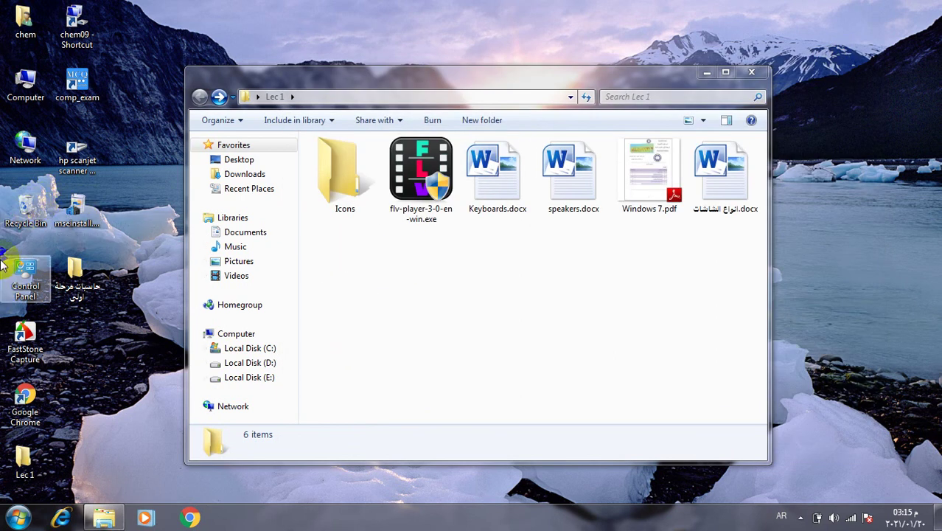
Cut Mouse1.docx from the Recycle Bin and paste it back into the Lec 1 folder.
left_click(24, 210)
double_click(24, 210)
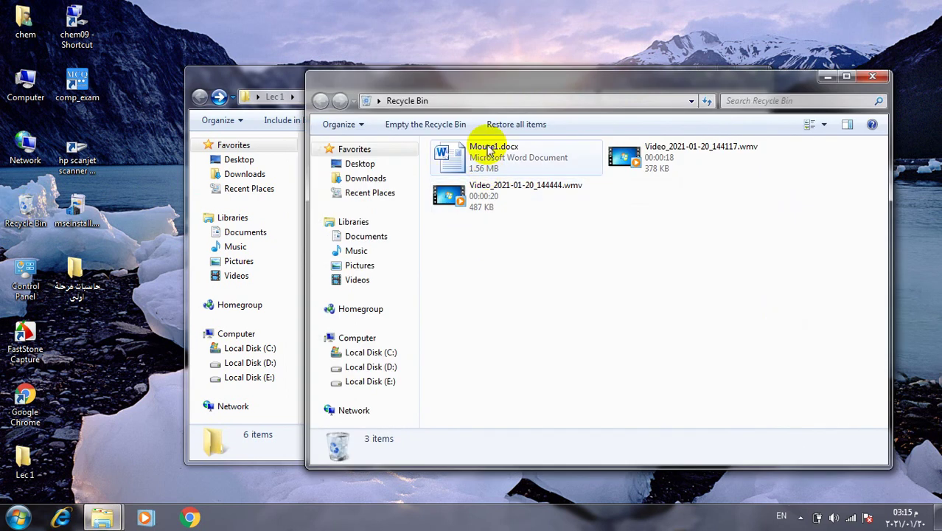
right_click(485, 152)
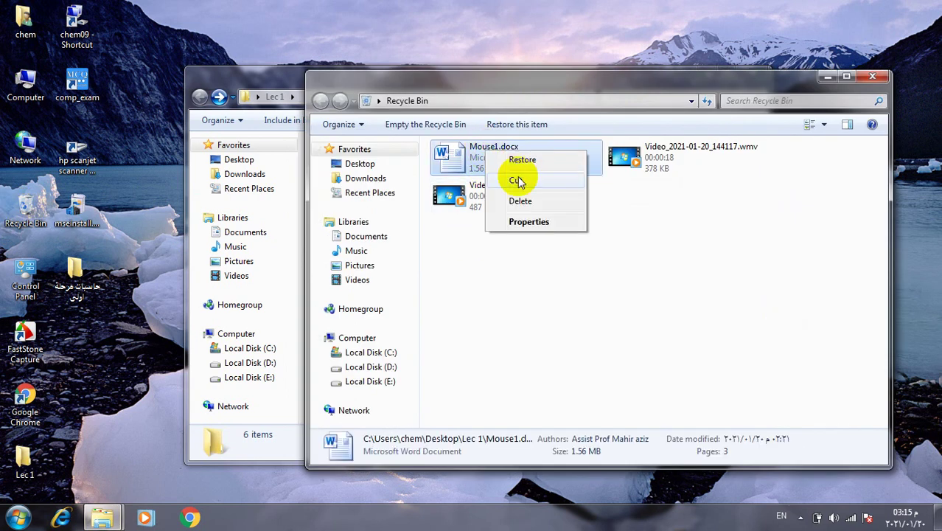
left_click(515, 182)
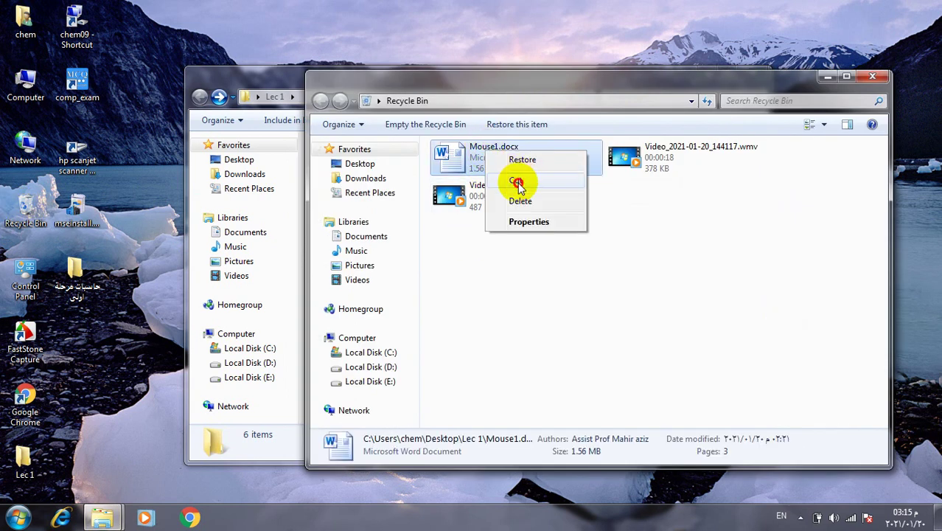
left_click(872, 76)
right_click(557, 277)
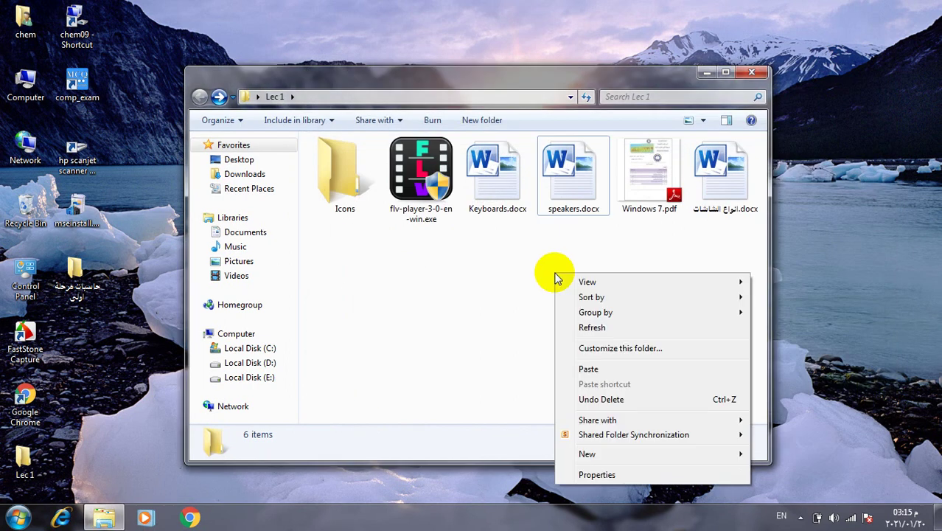
left_click(602, 369)
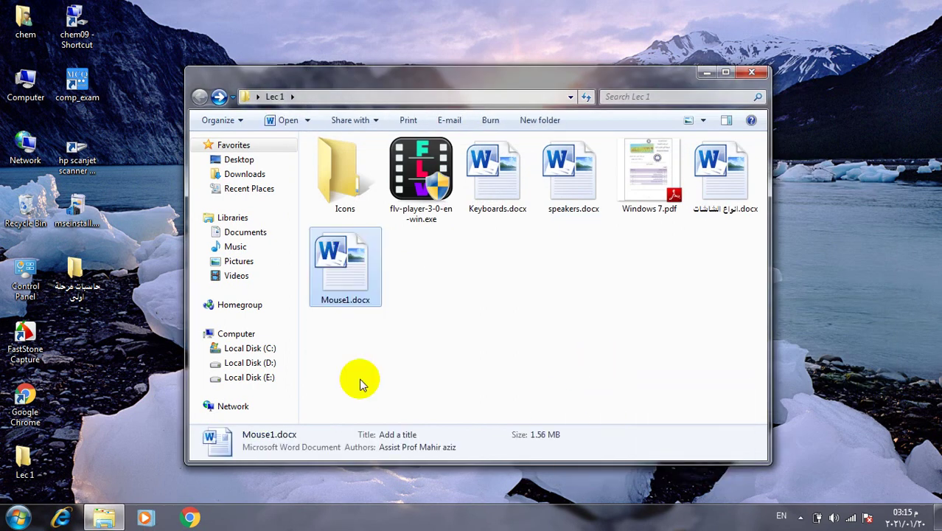
Empty the Recycle Bin permanently and close the Lec 1 folder window.
right_click(24, 211)
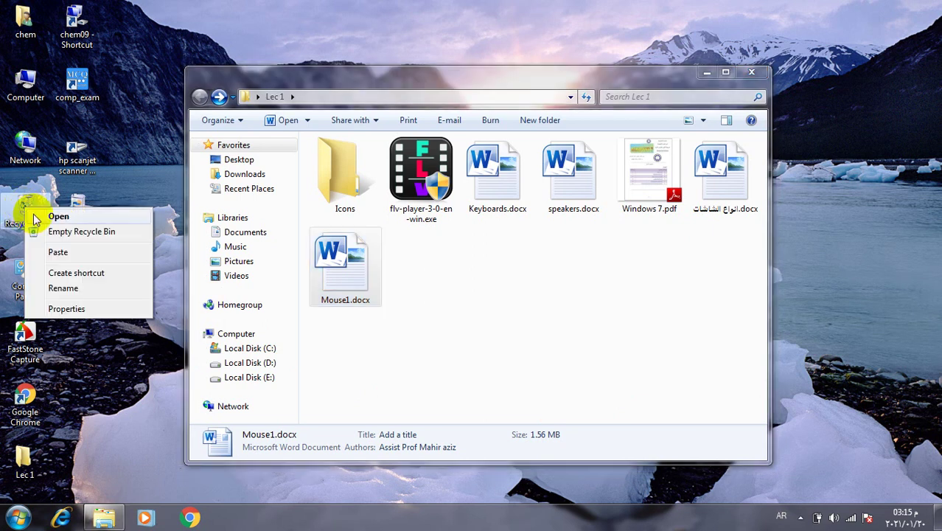
left_click(67, 233)
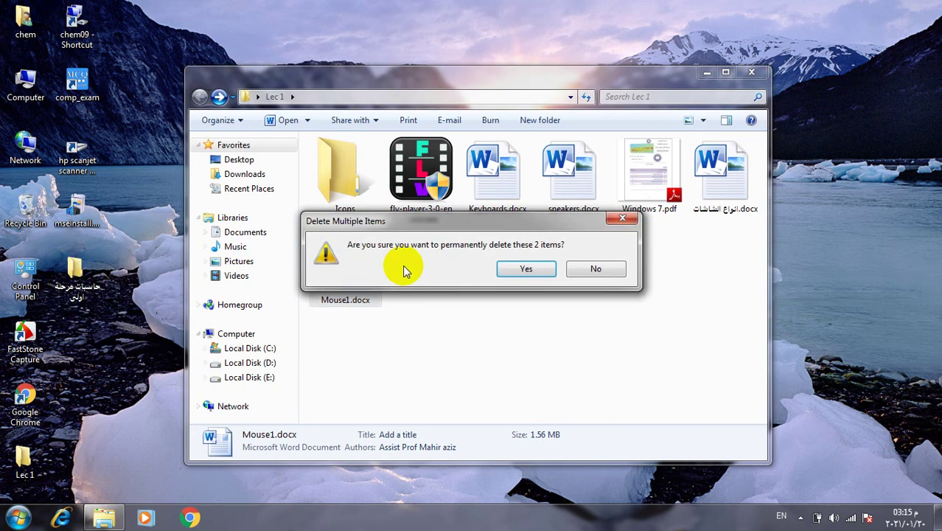
left_click(524, 270)
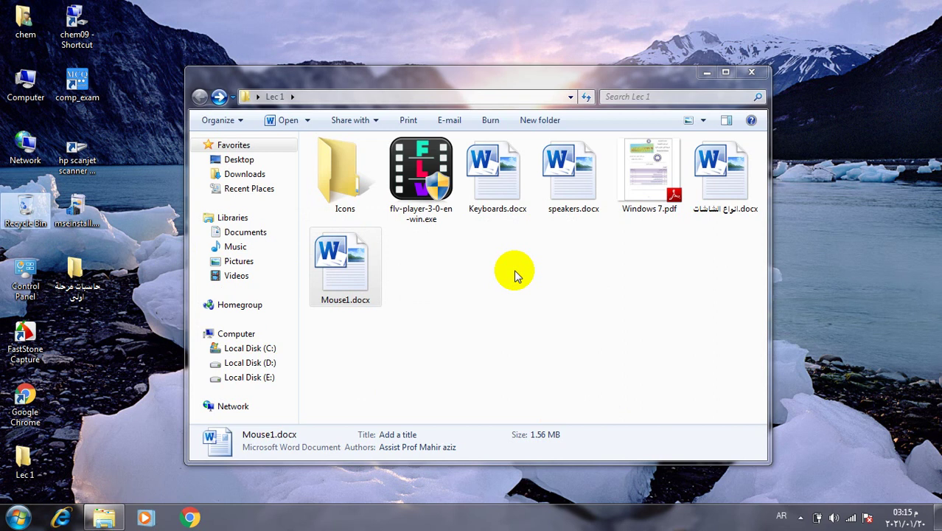
left_click(751, 72)
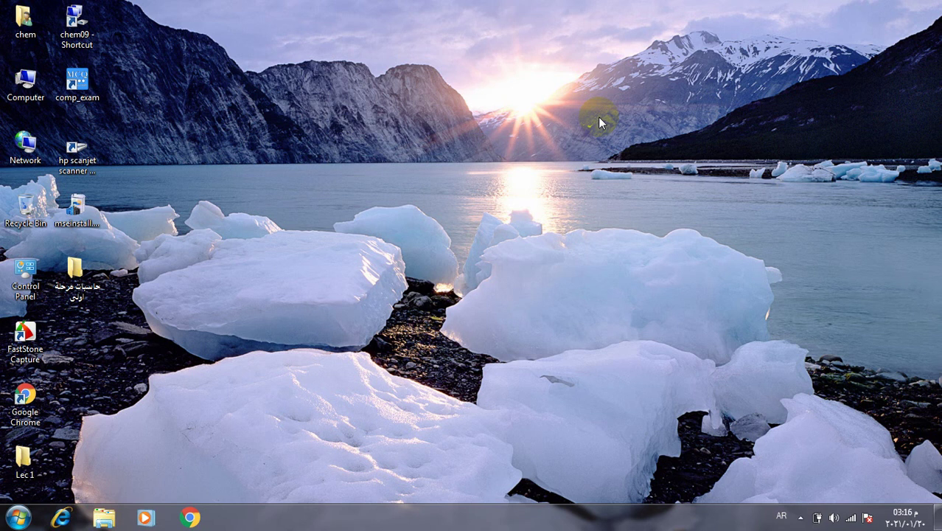
Open Windows Media Player from the full program list, dismiss its dial-up connection prompt, and close the player.
left_click(690, 142)
left_click(435, 146)
left_click(13, 520)
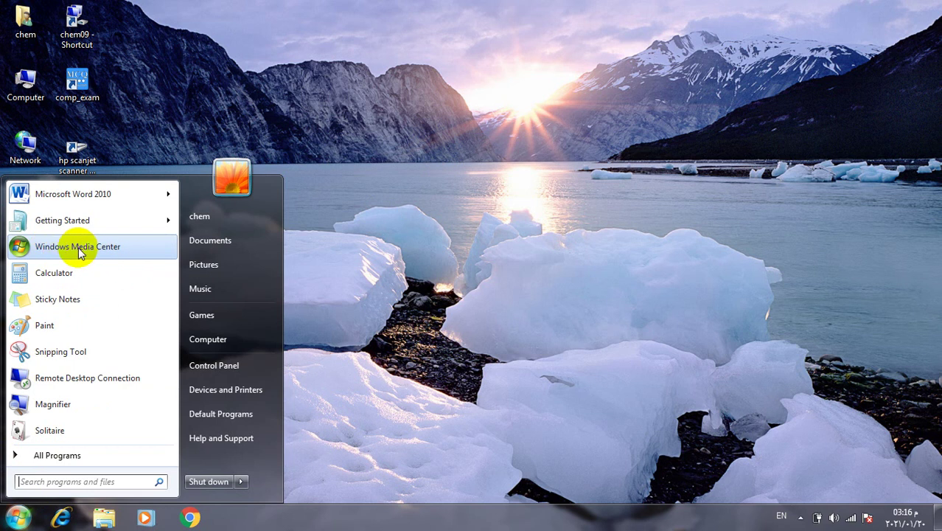
left_click(67, 454)
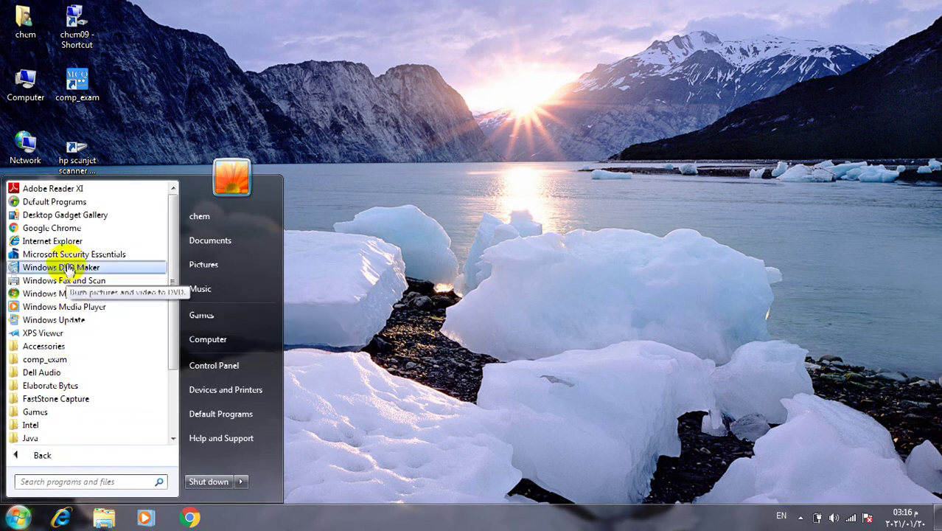
left_click(61, 308)
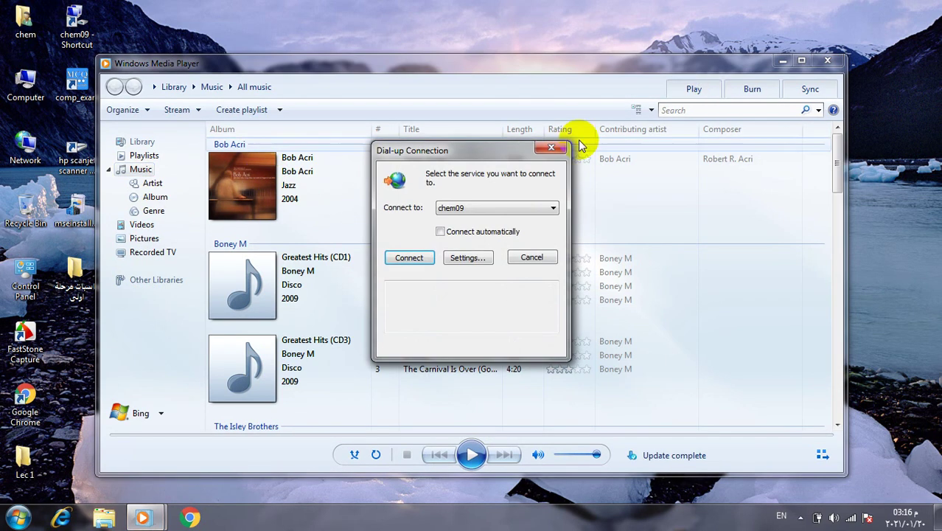
left_click(551, 147)
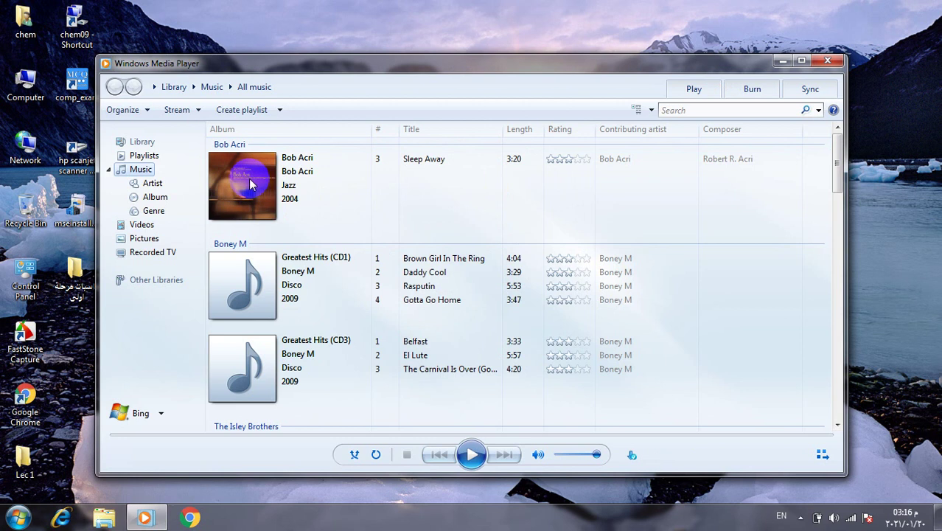
left_click(828, 62)
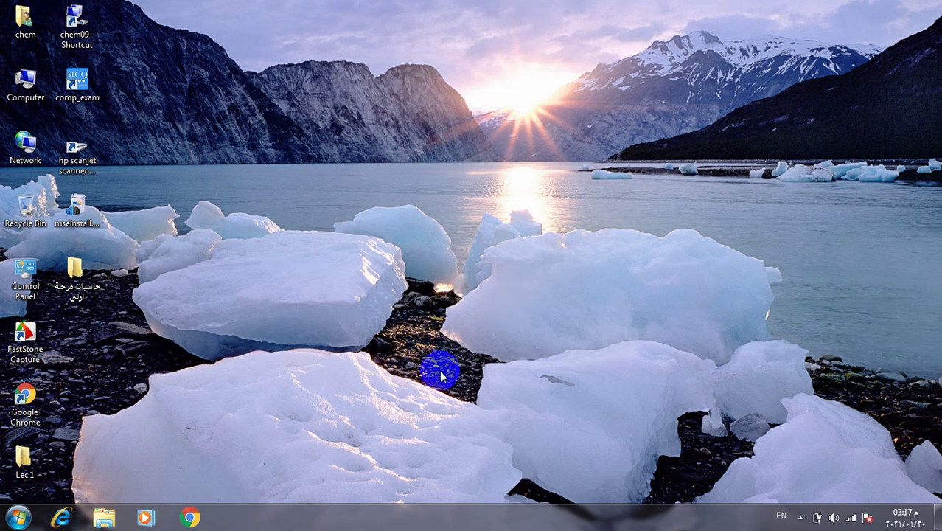
Open Paint from the Accessories group and draw a looping freehand black line across the blank canvas.
left_click(14, 524)
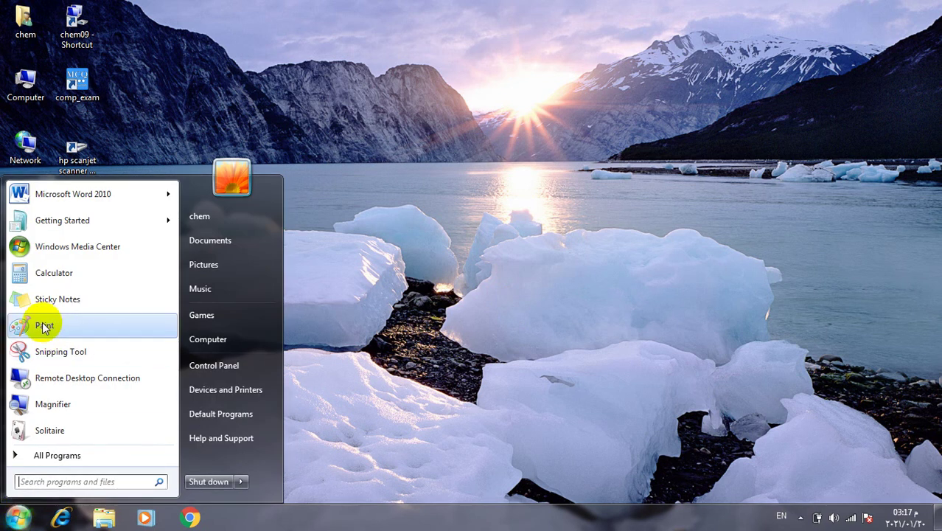
left_click(52, 455)
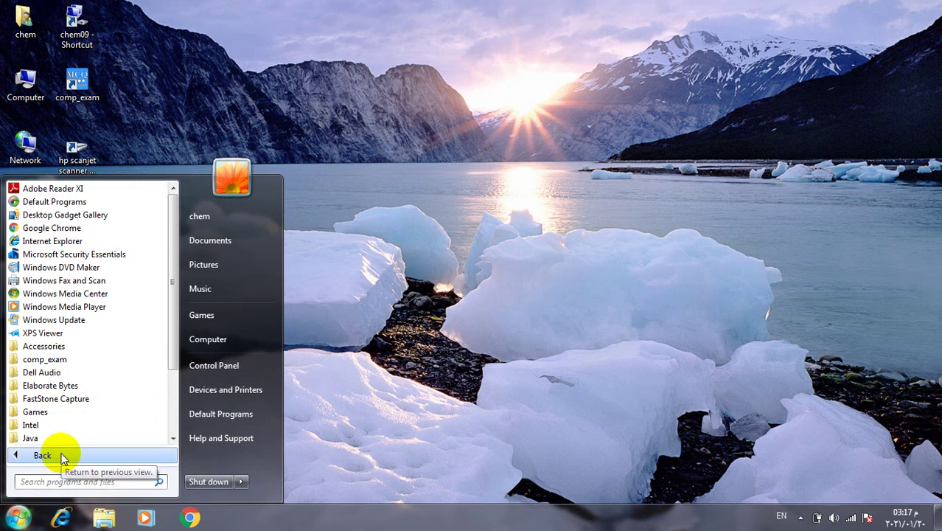
left_click(65, 349)
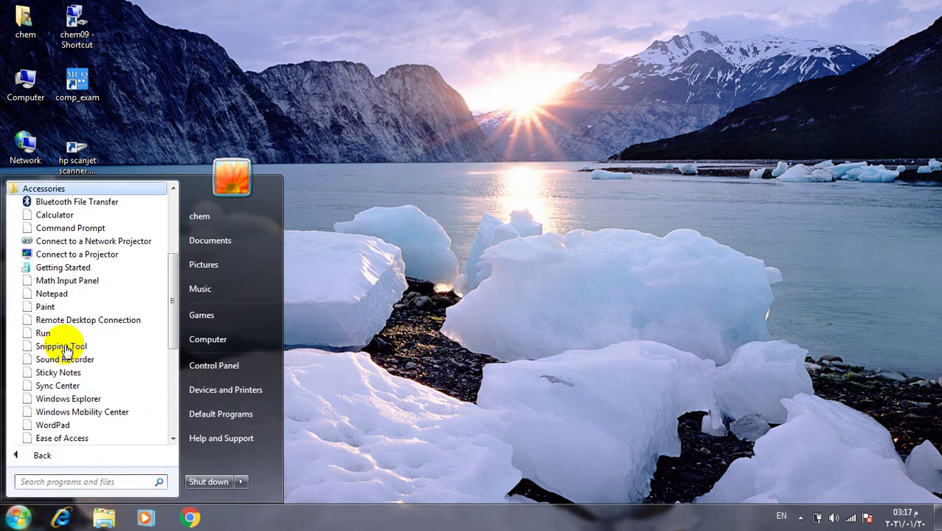
left_click(44, 307)
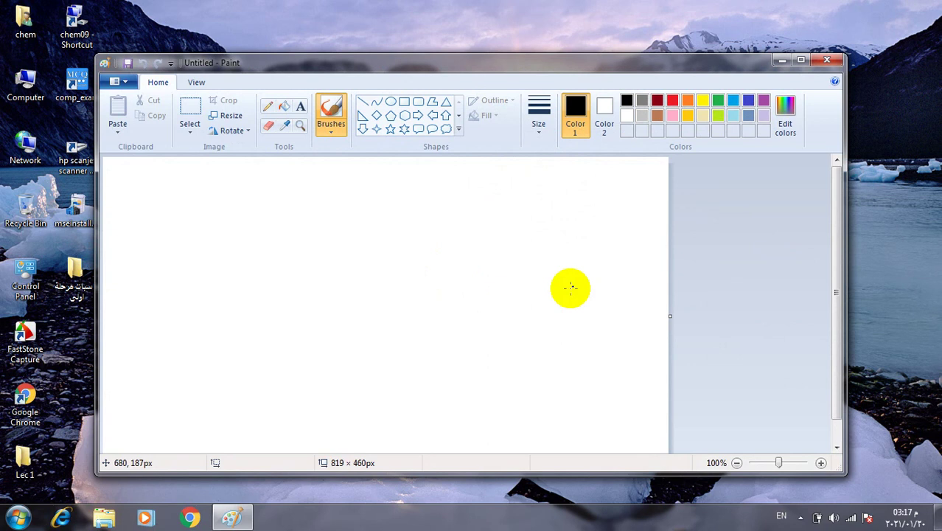
mouse_move(459, 224)
left_mouse_down()
mouse_move(441, 221)
mouse_move(431, 279)
mouse_move(330, 408)
mouse_move(327, 328)
left_mouse_up()
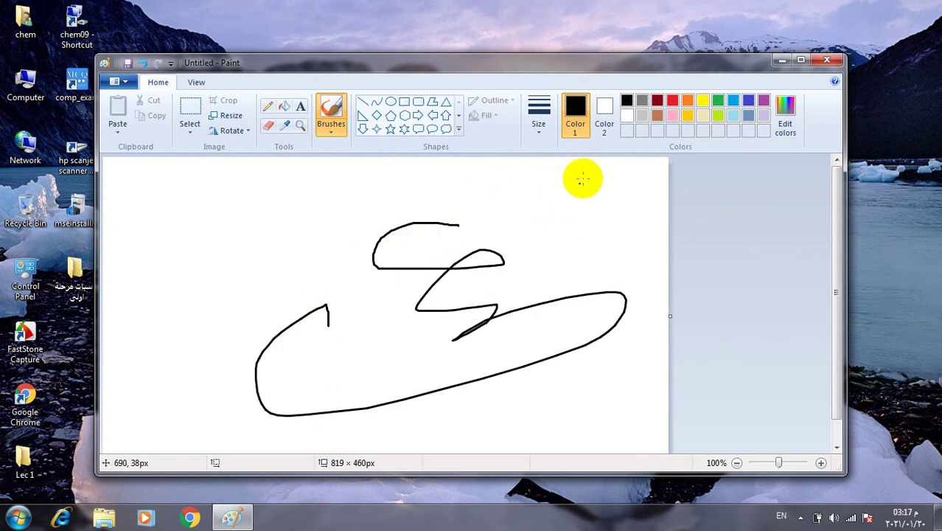
Erase parts of the upper loops of the drawing with the Eraser, and close Paint without saving.
left_click(270, 128)
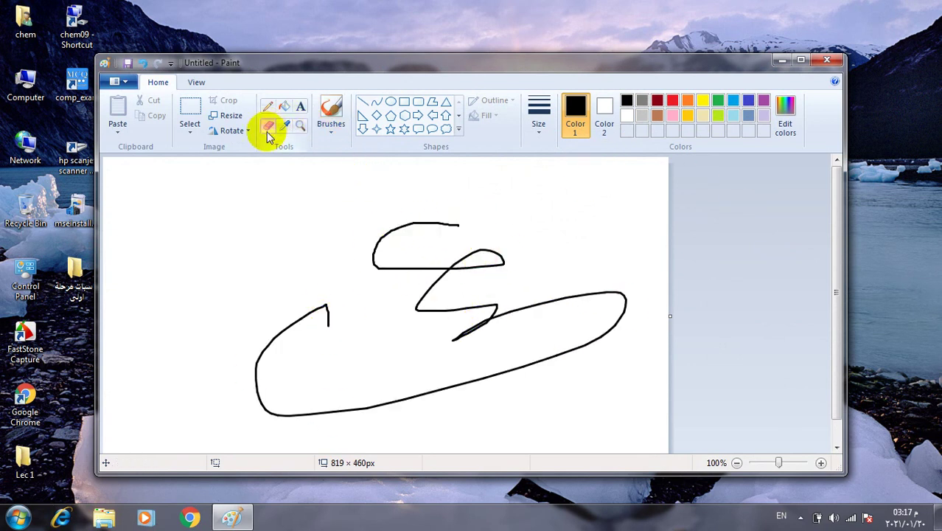
mouse_move(385, 217)
left_mouse_down()
mouse_move(445, 267)
mouse_move(377, 242)
mouse_move(406, 217)
mouse_move(422, 224)
mouse_move(413, 217)
mouse_move(380, 283)
mouse_move(501, 248)
mouse_move(479, 252)
mouse_move(504, 257)
mouse_move(431, 267)
mouse_move(416, 286)
left_mouse_up()
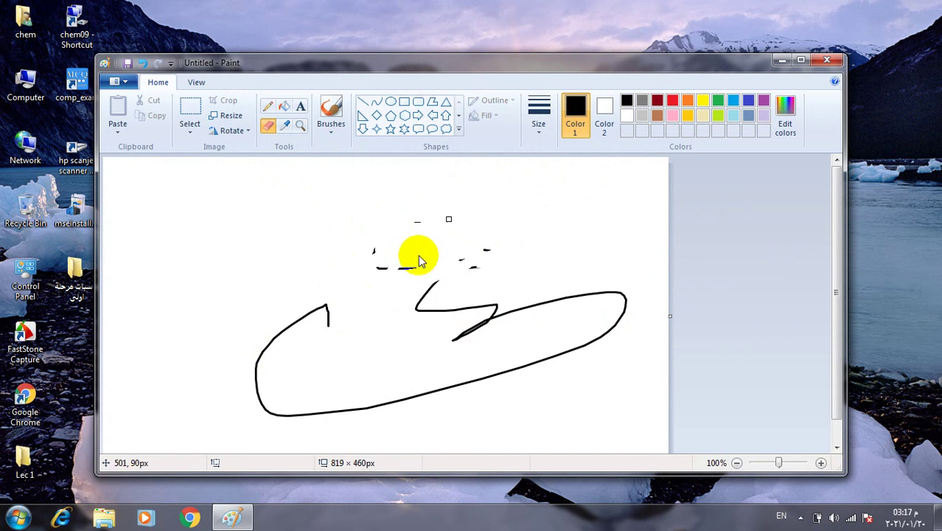
left_click(826, 62)
left_click(506, 276)
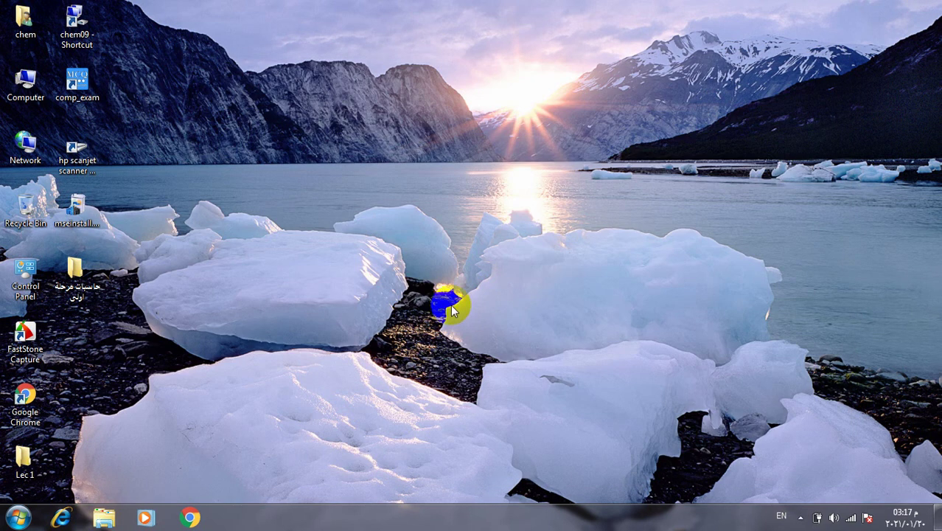
Reopen Paint, resize the blank canvas to 50 percent with the aspect ratio maintained, and close it without saving.
left_click(17, 518)
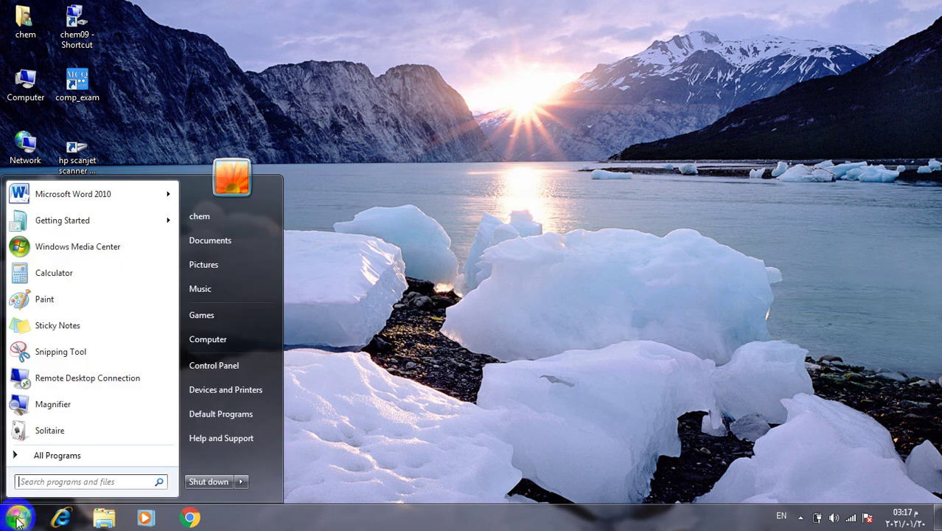
left_click(77, 303)
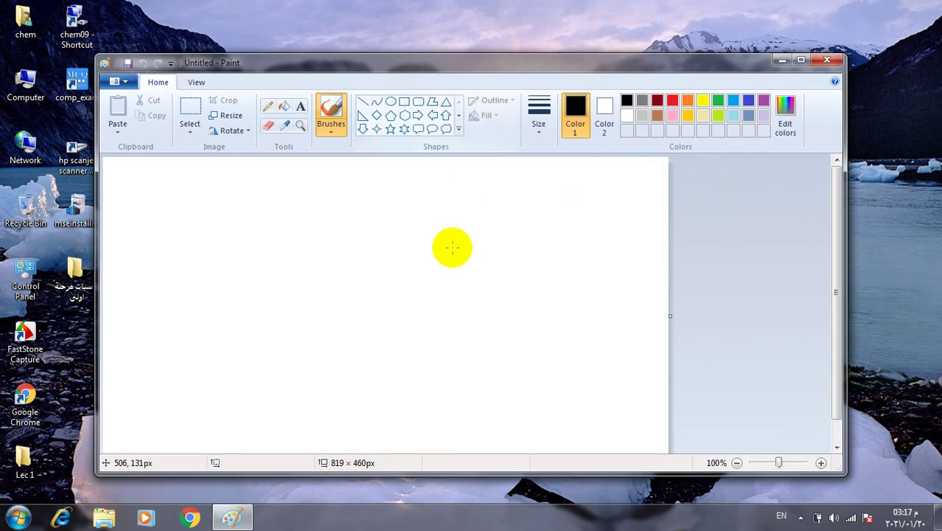
left_click(226, 122)
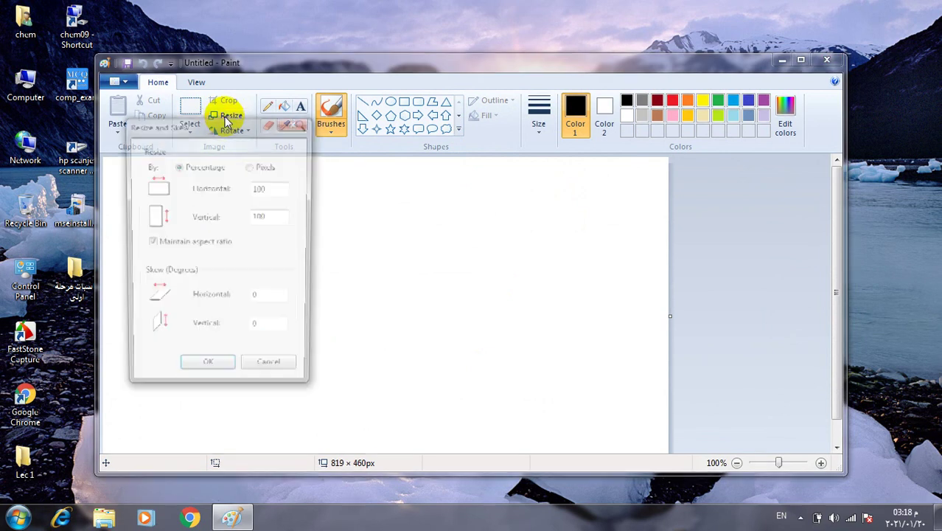
left_click(266, 190)
left_click_drag(266, 189, 254, 191)
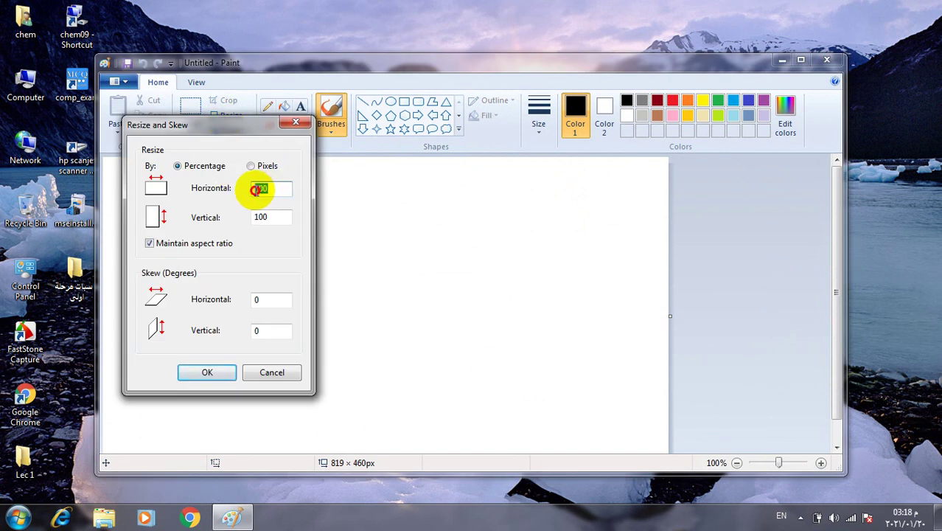
type("50")
left_click(223, 372)
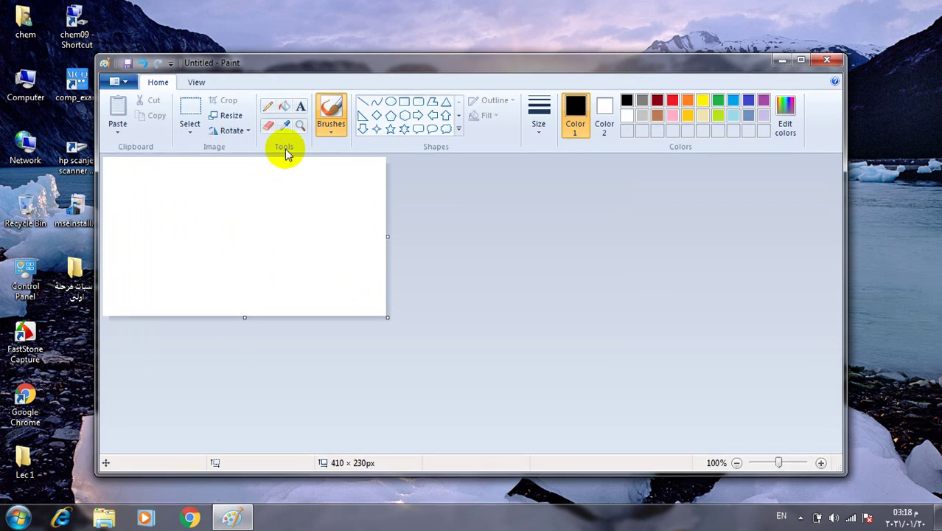
left_click(827, 61)
left_click(511, 271)
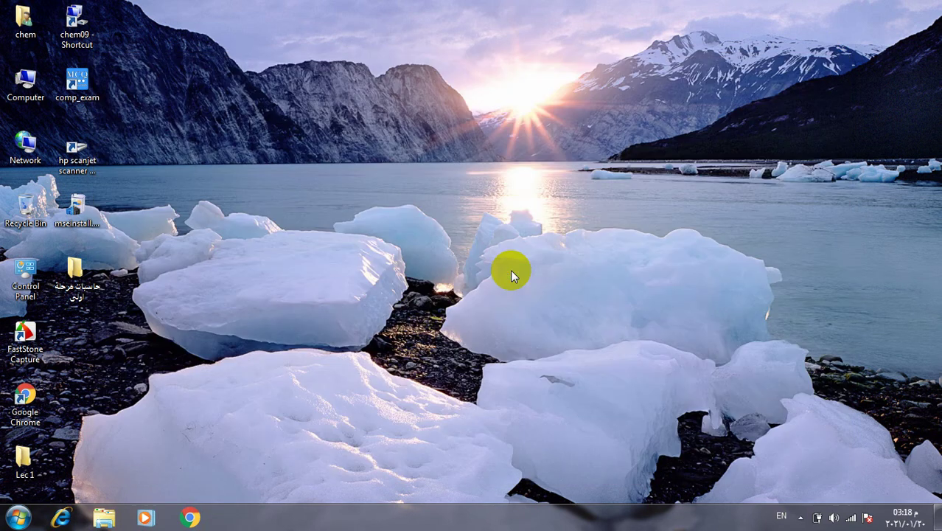
left_click(10, 519)
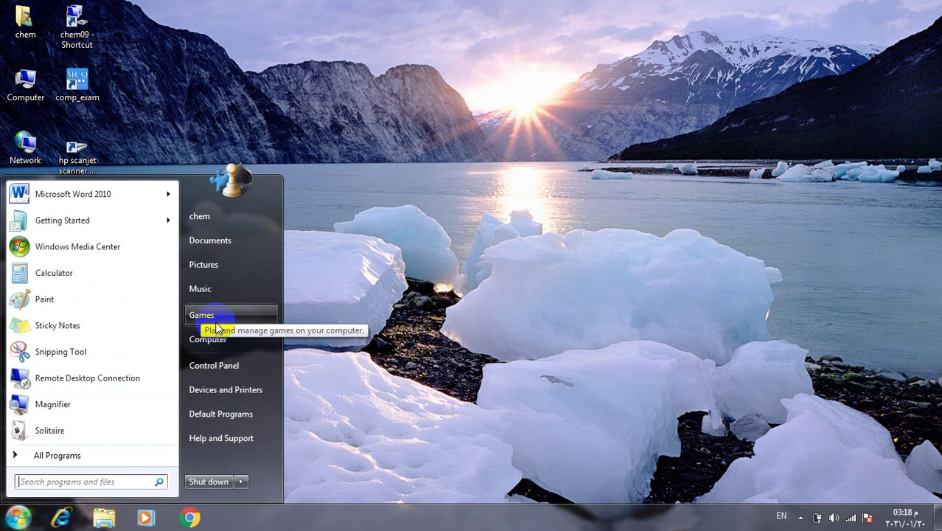
left_click(535, 320)
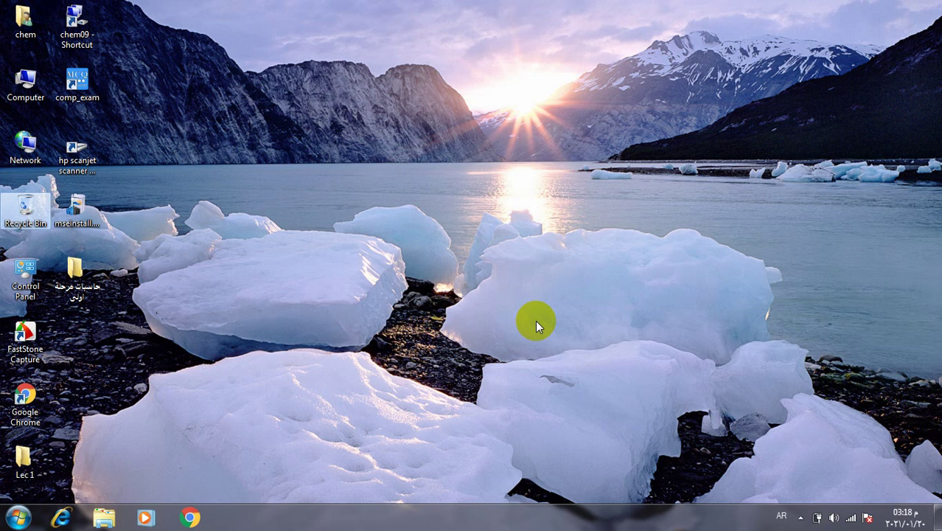
Open Control Panel, show its items as large icons, and maximize the window.
double_click(26, 274)
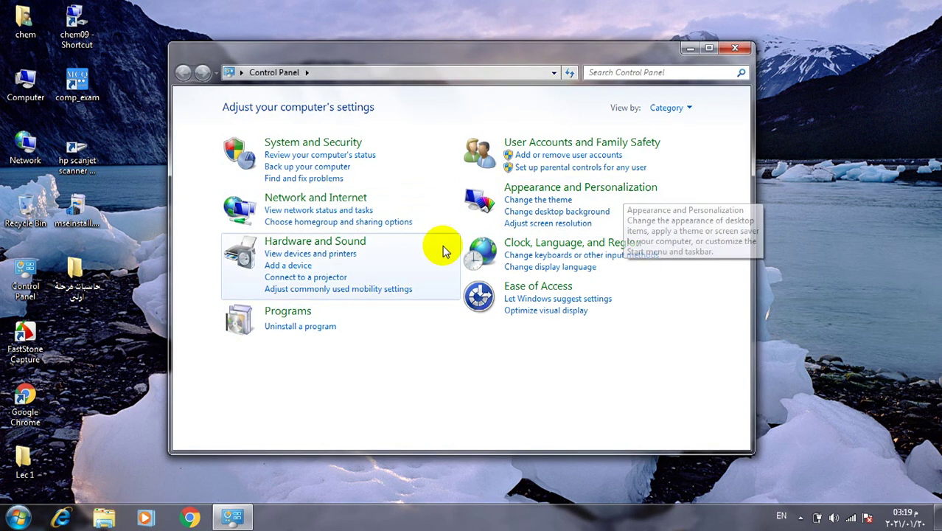
left_click(691, 109)
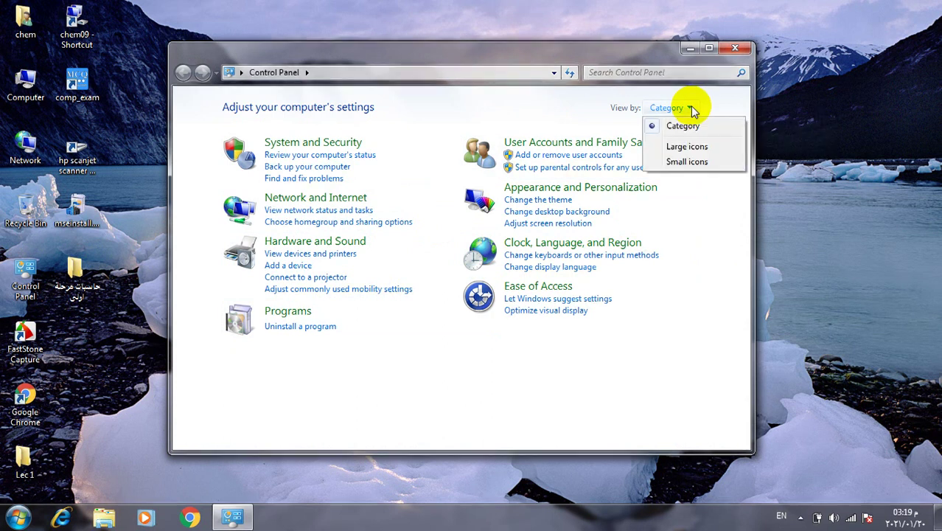
left_click(689, 147)
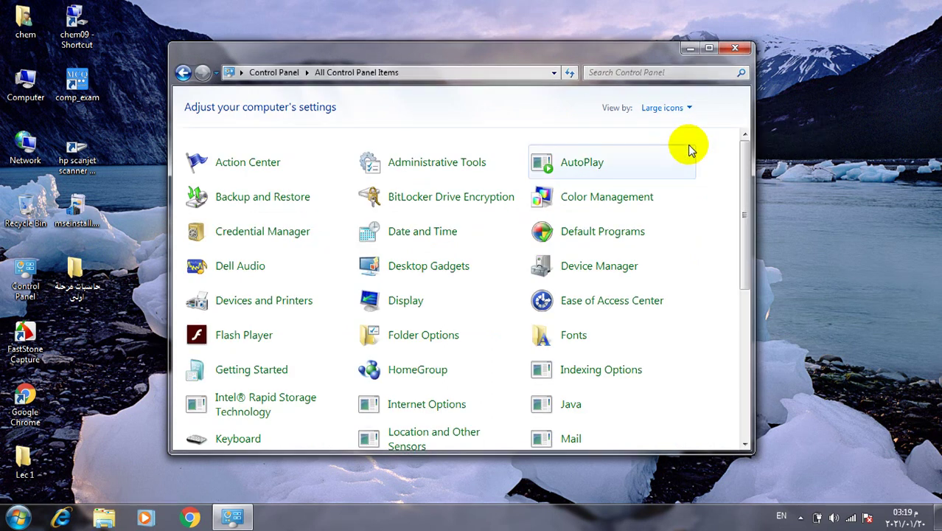
left_click(708, 47)
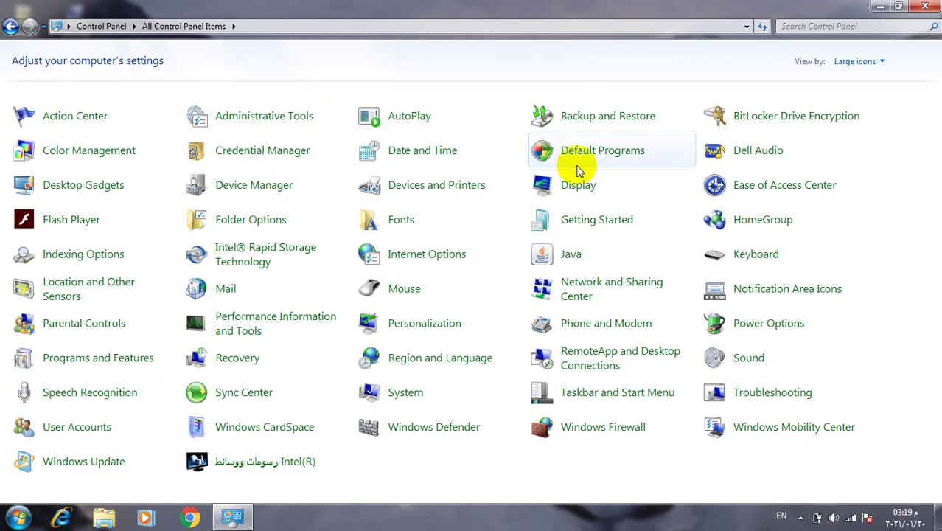
Open the system's date and time settings for changing and select 21 January 2021 in the calendar.
left_click(418, 153)
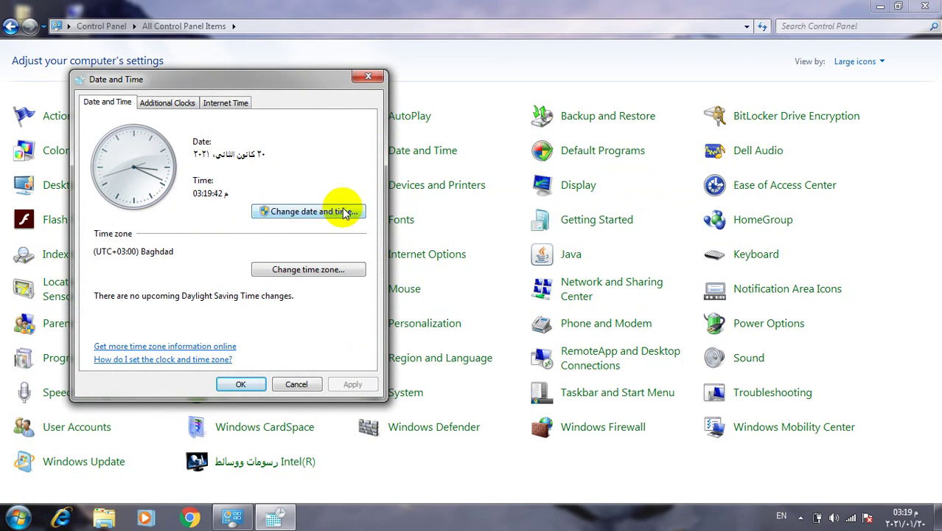
left_click(297, 215)
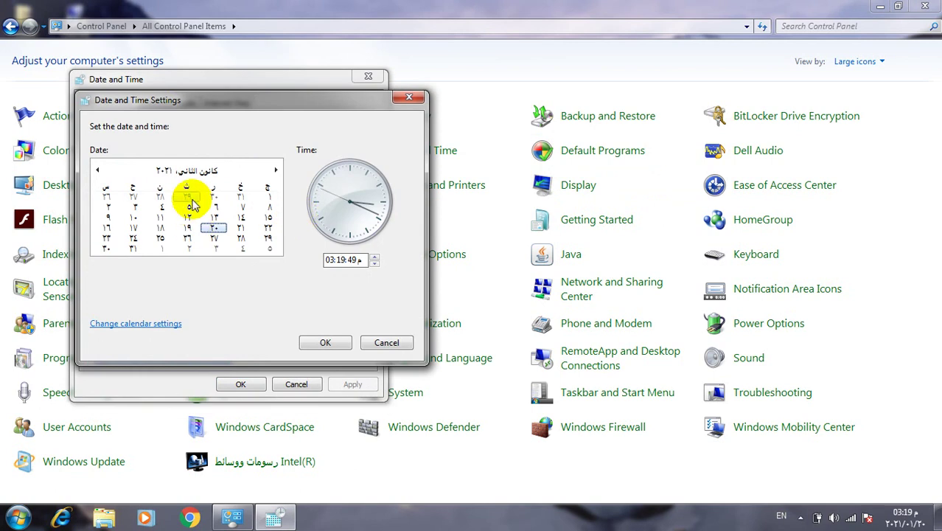
left_click(241, 228)
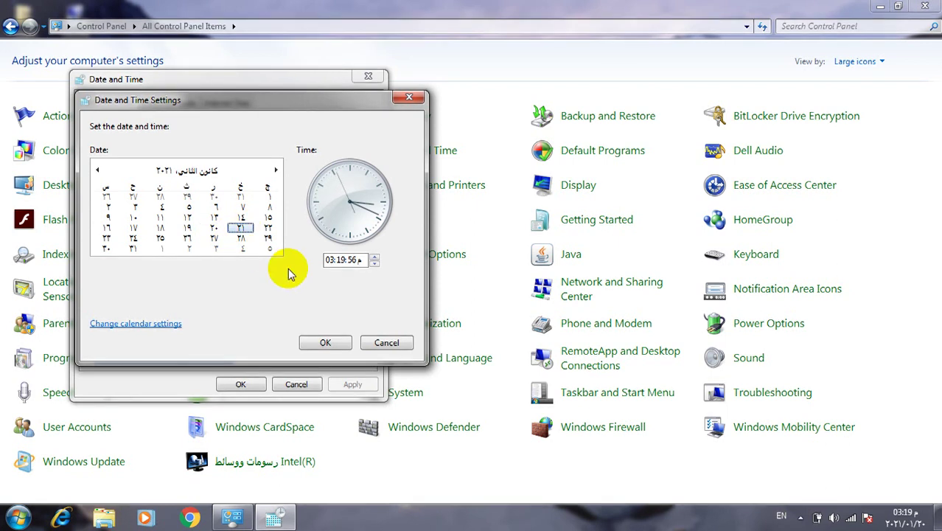
Set the clock's hour to 05 and its period to ص (AM), apply the new date and time, and close Date and Time.
left_click(332, 260)
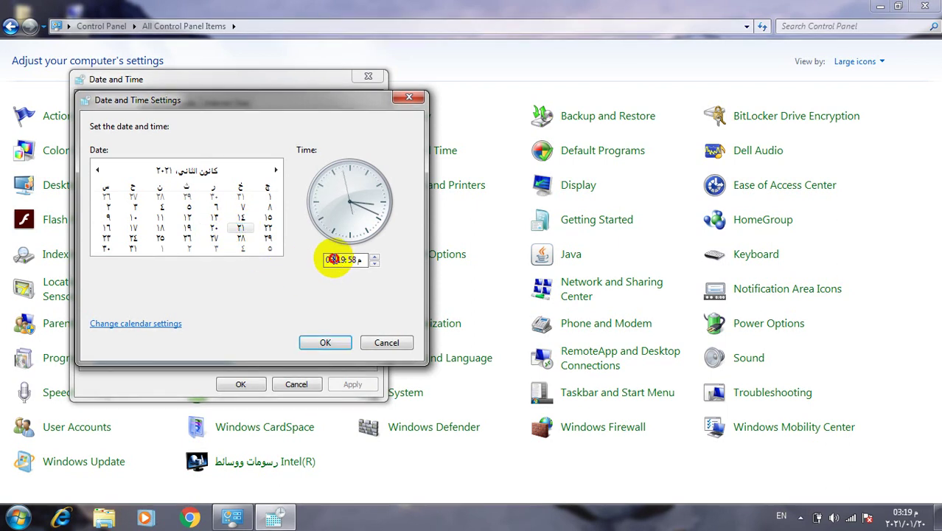
left_click(332, 259)
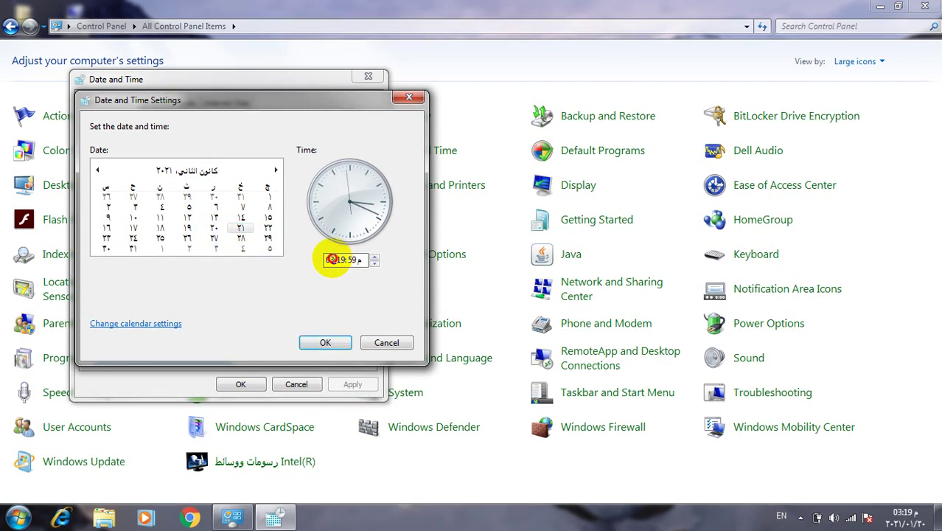
left_click(374, 257)
left_click(375, 257)
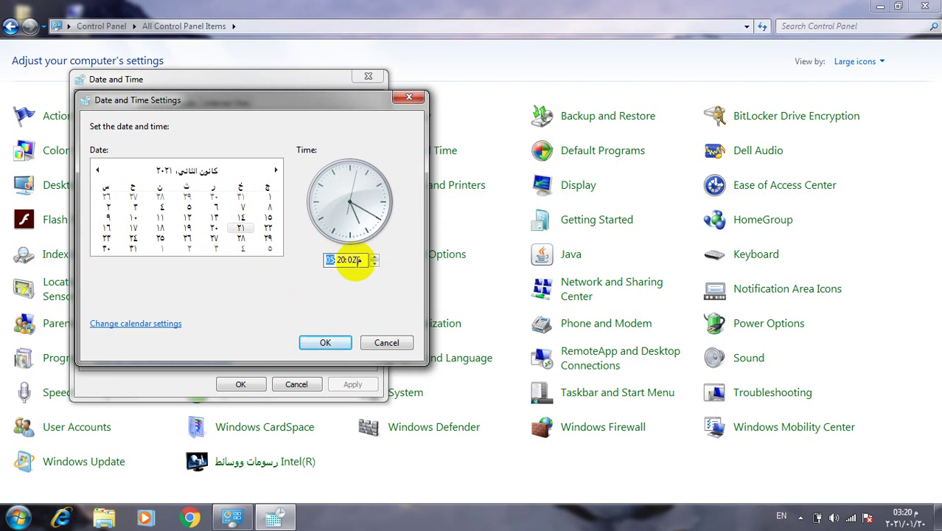
left_click(359, 261)
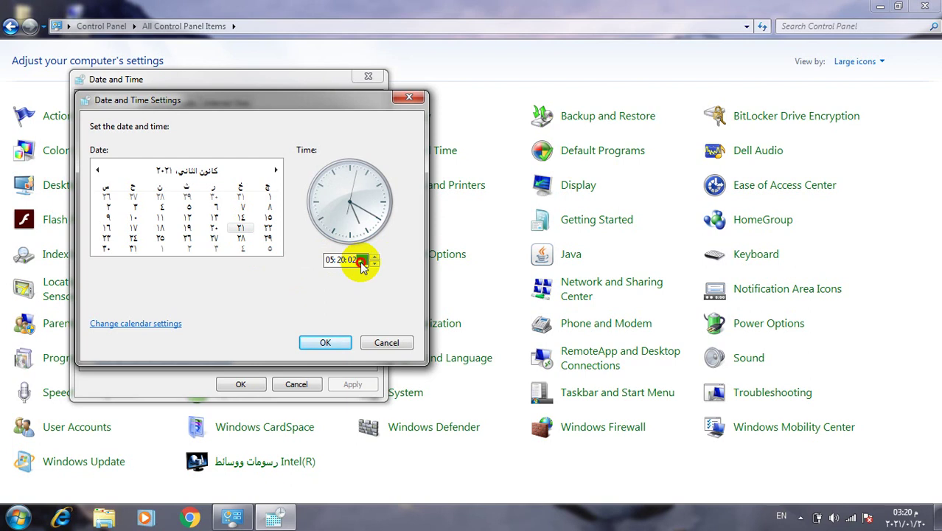
left_click(374, 258)
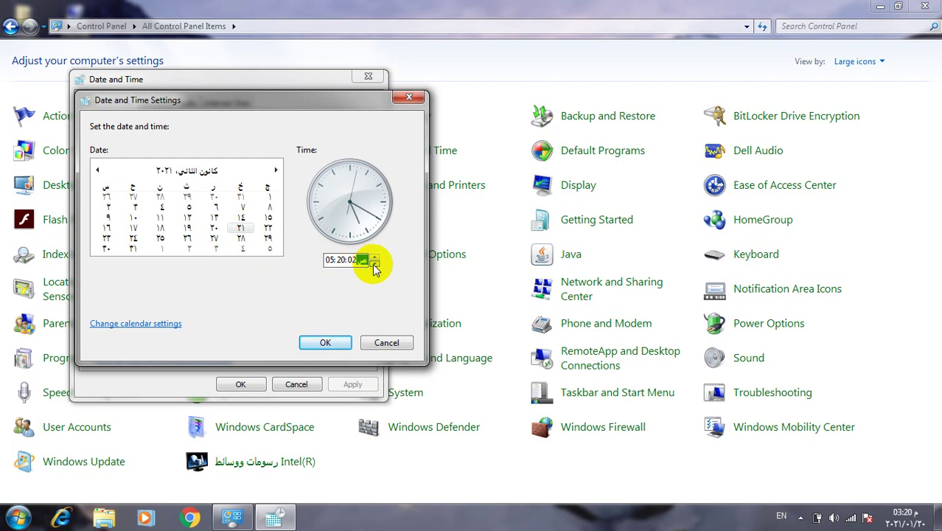
left_click(325, 343)
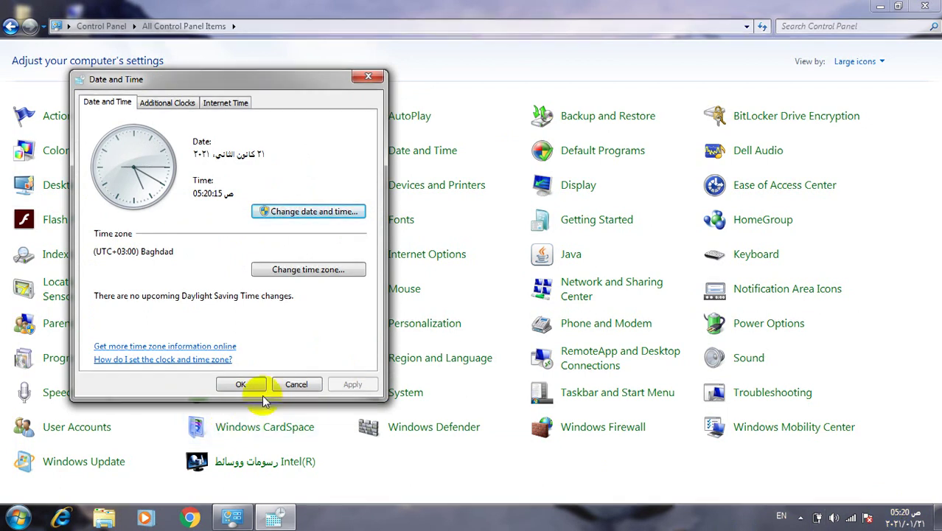
left_click(293, 386)
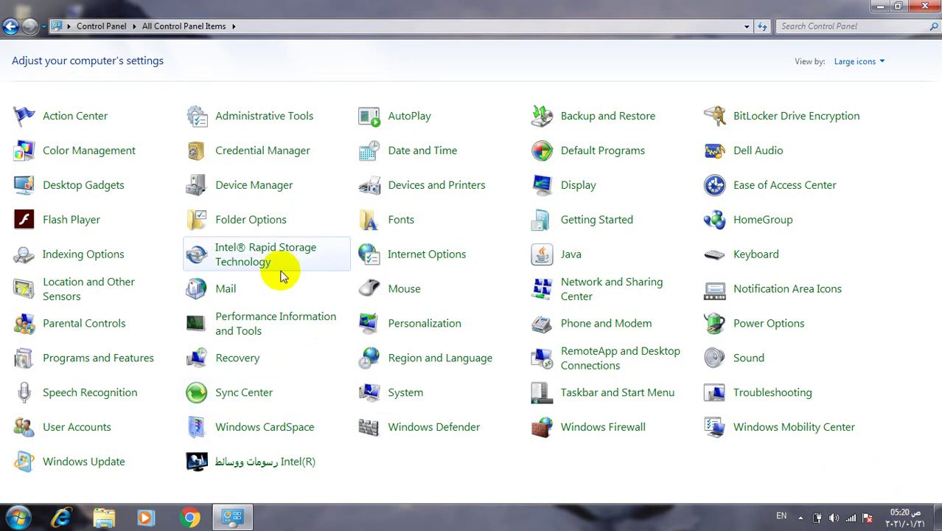
Open the system's date and time settings for changing and select 20 January 2021 in the calendar.
left_click(418, 155)
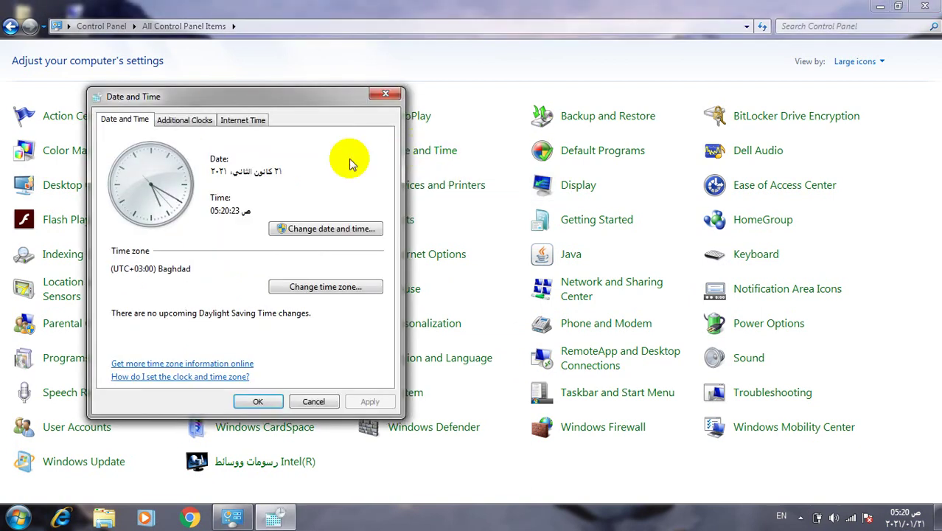
left_click(310, 230)
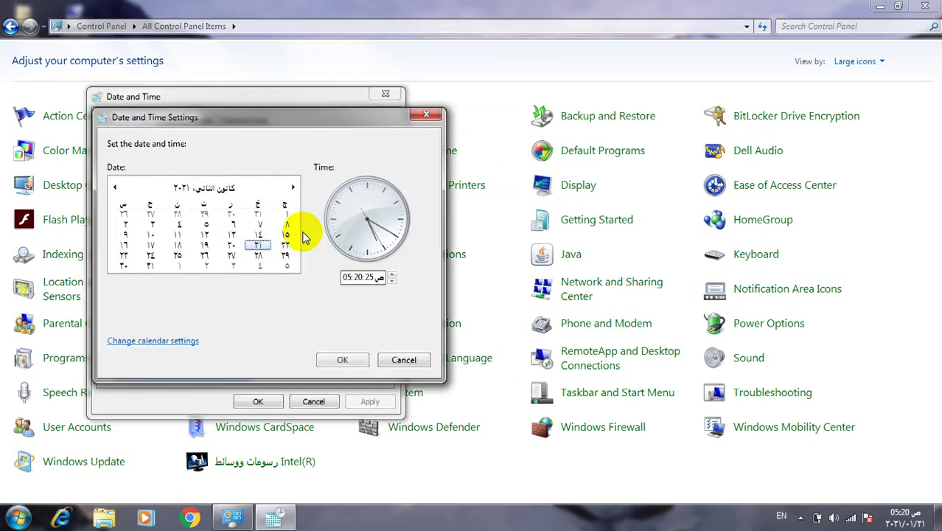
left_click(231, 246)
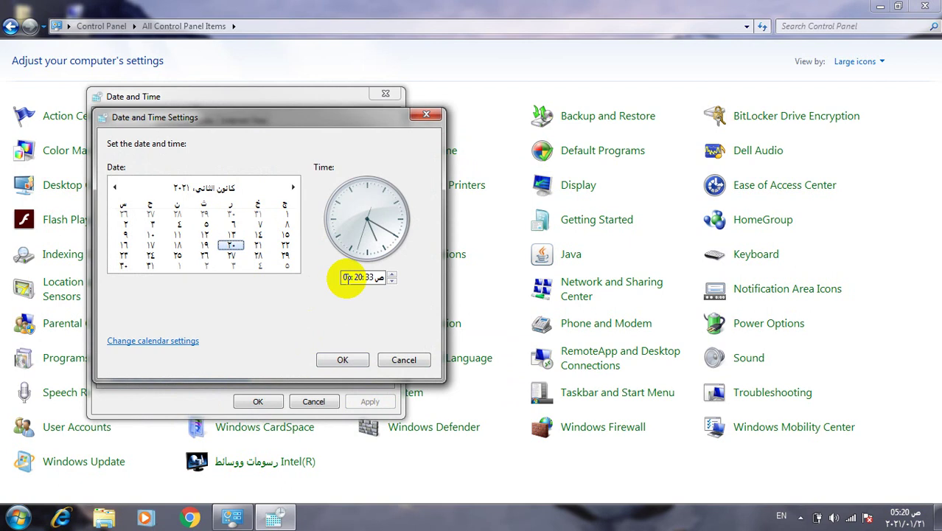
Set the clock's hour to 03 and its period to م (PM), apply the new date and time, and close Date and Time.
left_click(349, 277)
left_click(348, 277)
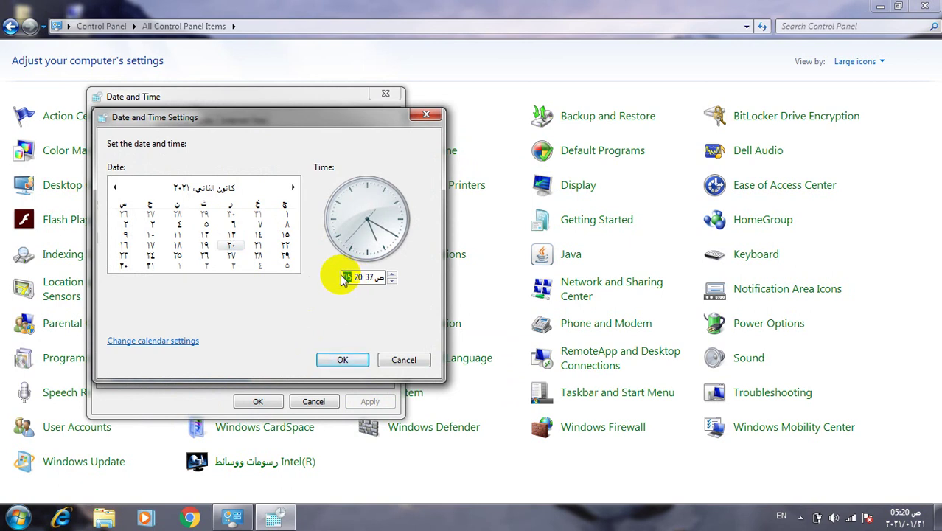
type("3")
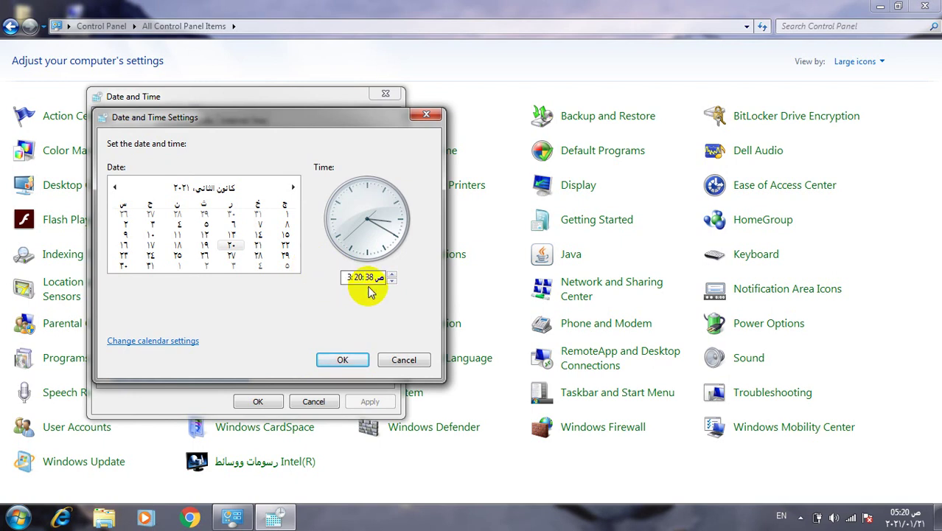
left_click(377, 277)
left_click(390, 277)
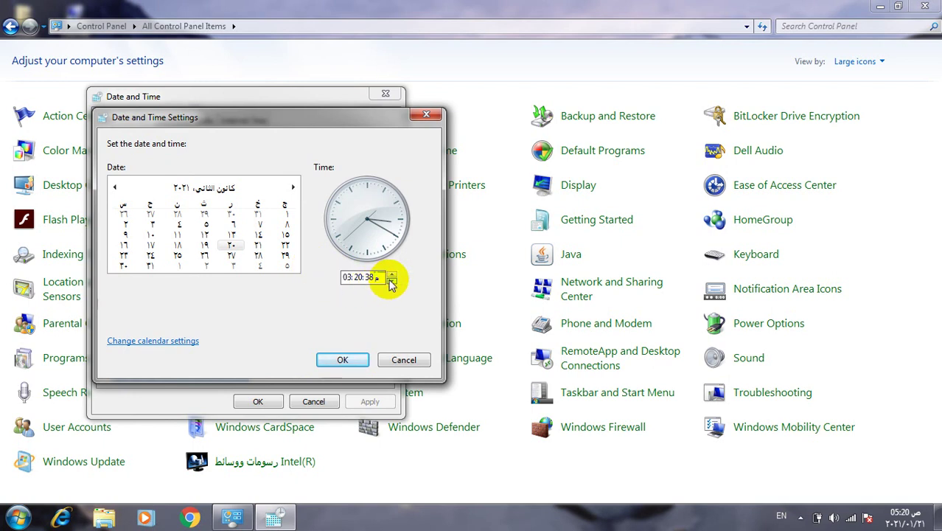
left_click(365, 359)
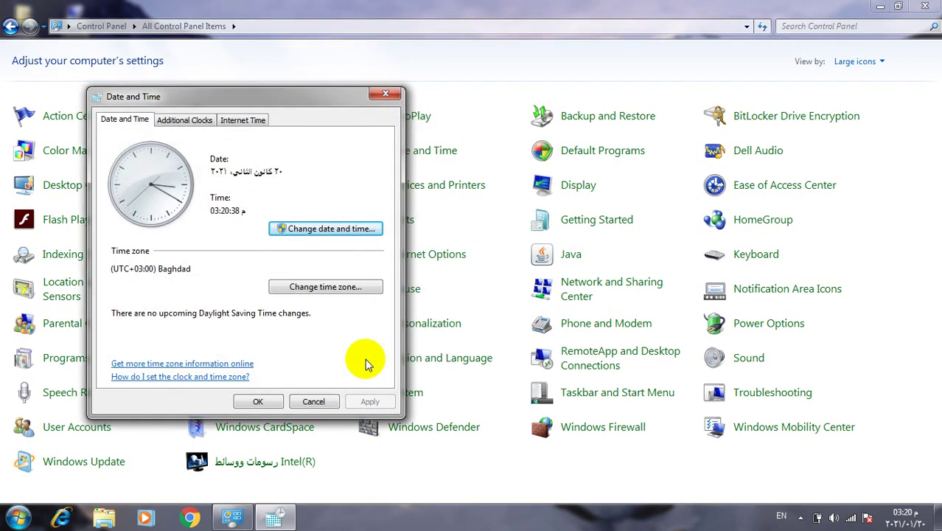
left_click(273, 400)
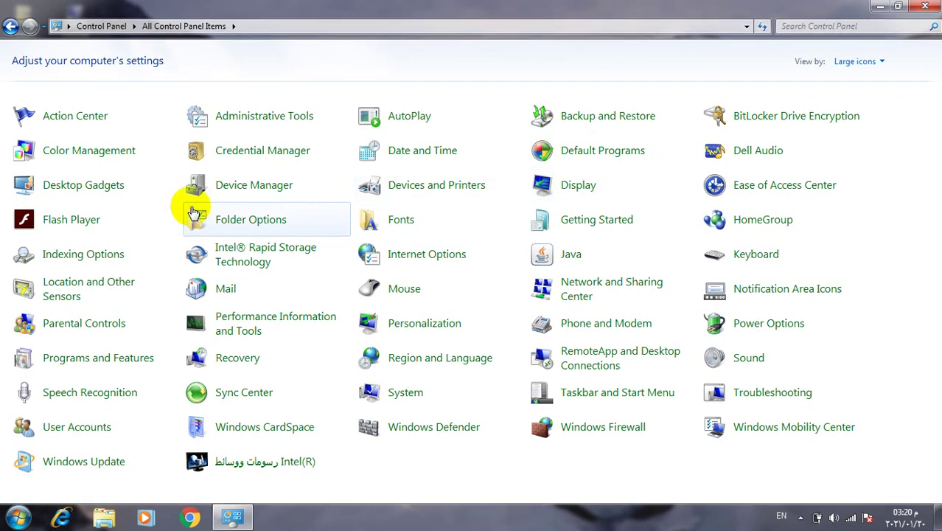
Open the desktop gadget gallery from Control Panel and add the Clock gadget to the desktop.
left_click(94, 188)
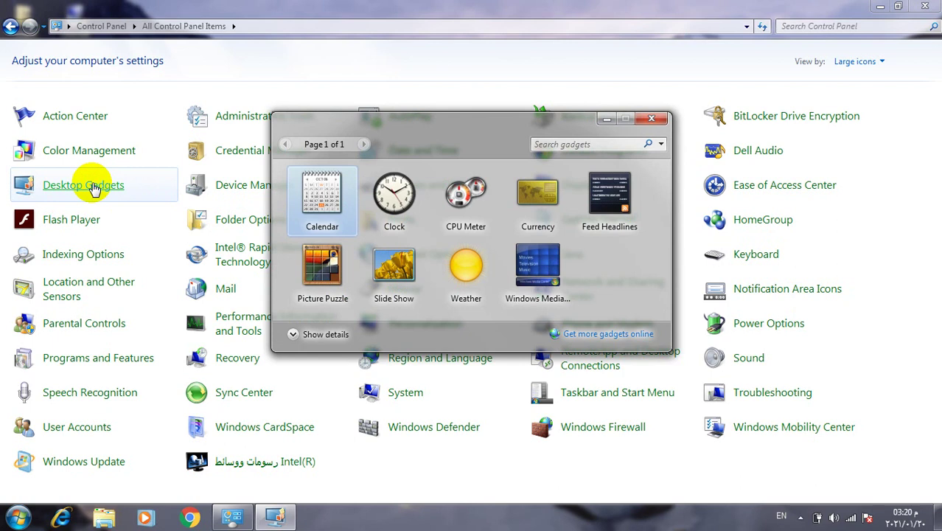
left_click(393, 206)
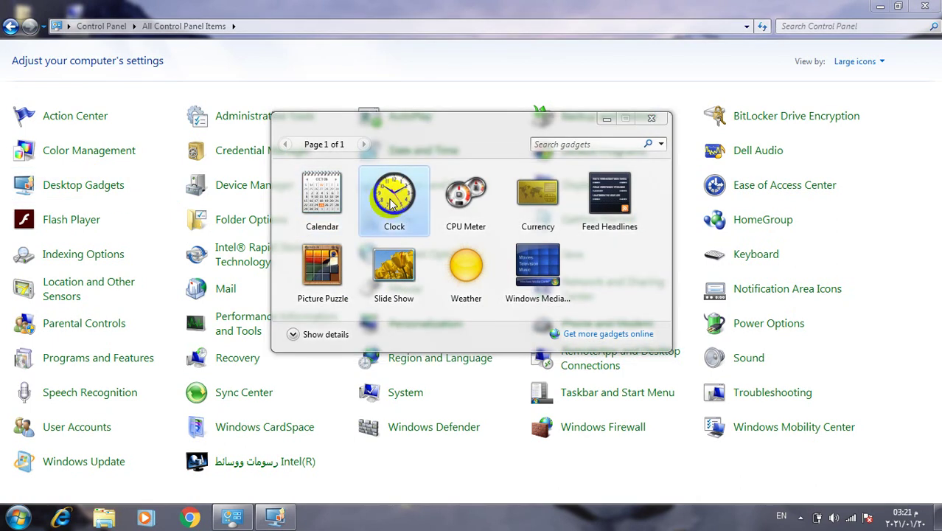
double_click(393, 205)
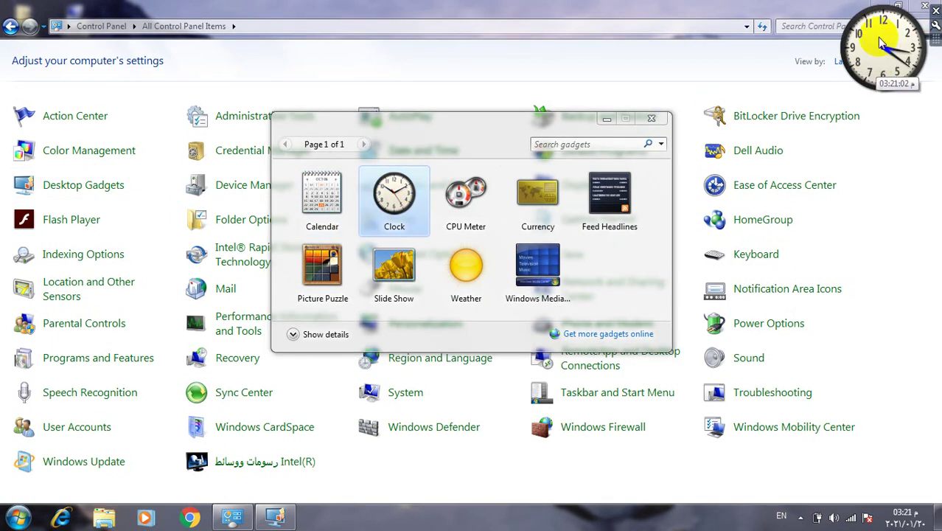
Add the Weather gadget, remove it from the desktop again, and close the gadget gallery.
left_click(483, 270)
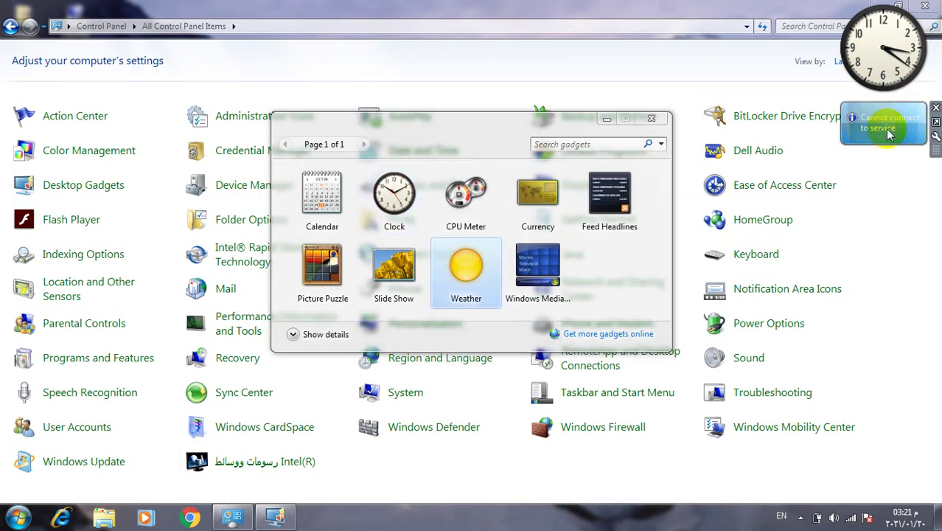
left_click(934, 111)
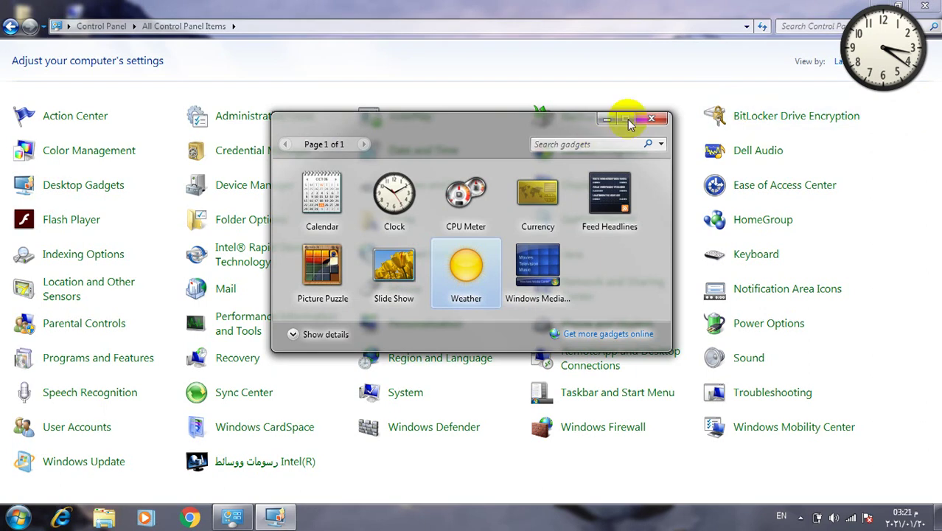
left_click(650, 118)
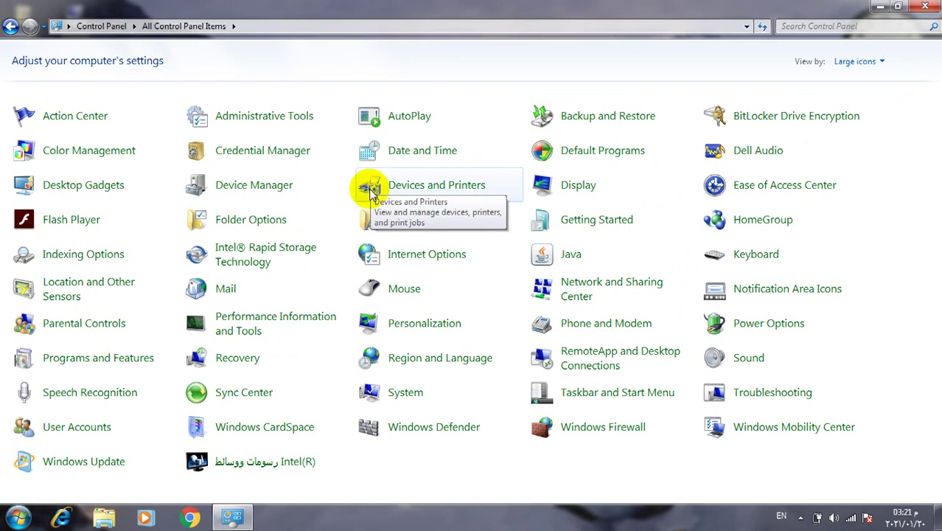
Open Device Manager and view the properties of Unknown device under Other devices.
left_click(258, 189)
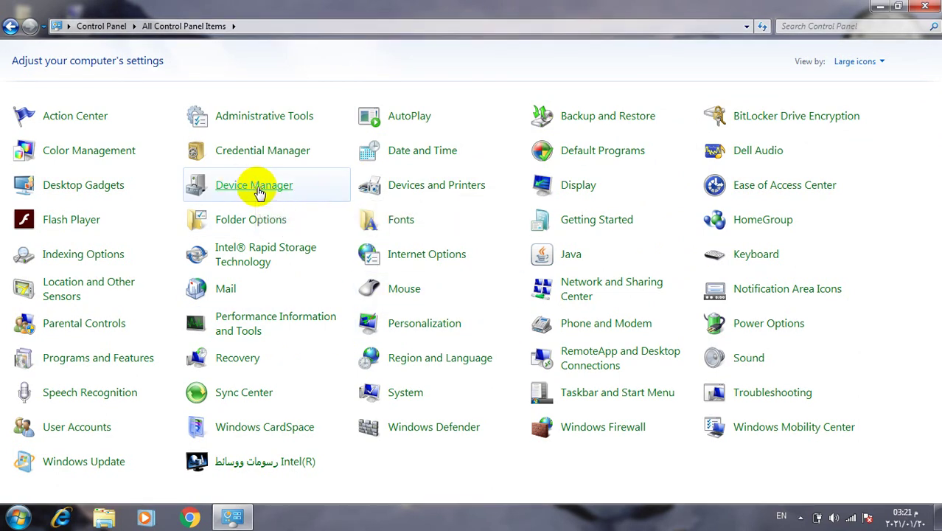
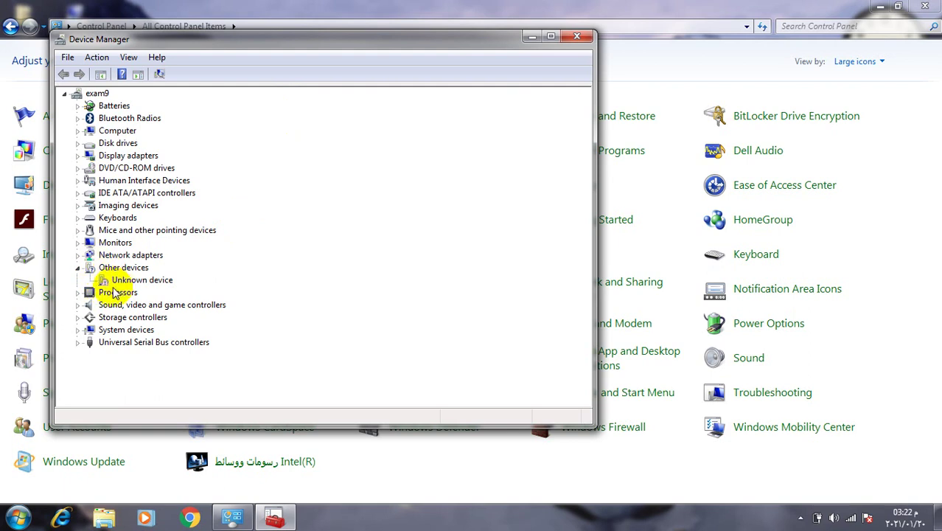
left_click(126, 281)
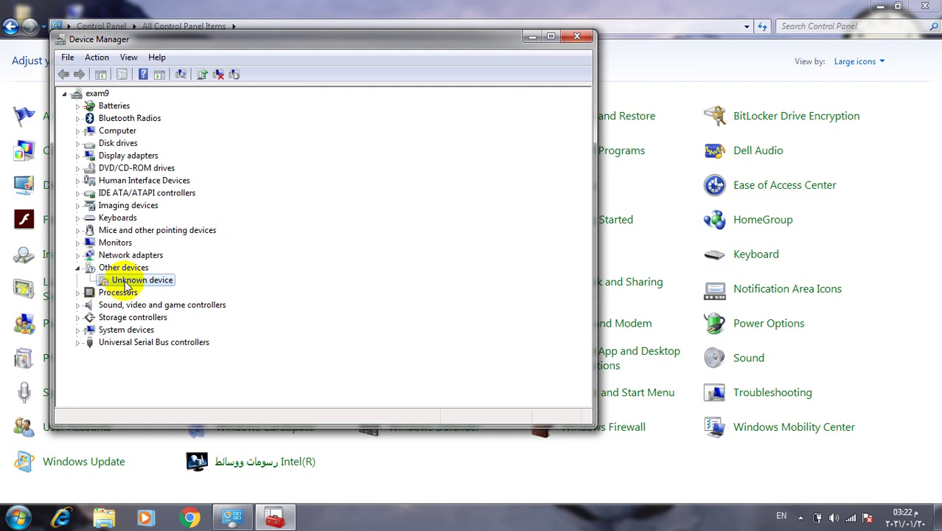
double_click(127, 283)
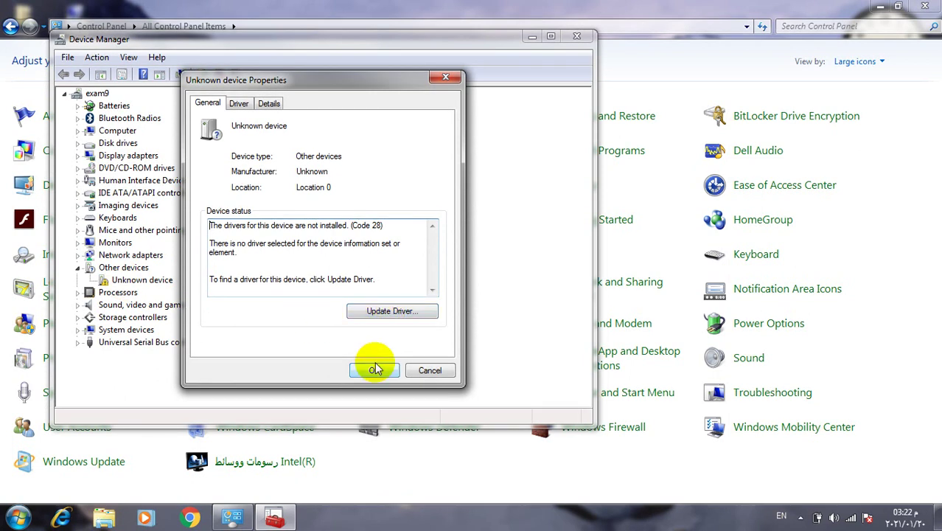
Start updating the Unknown device's driver by browsing the computer for driver software, cancel the update, and close Device Manager.
left_click(393, 312)
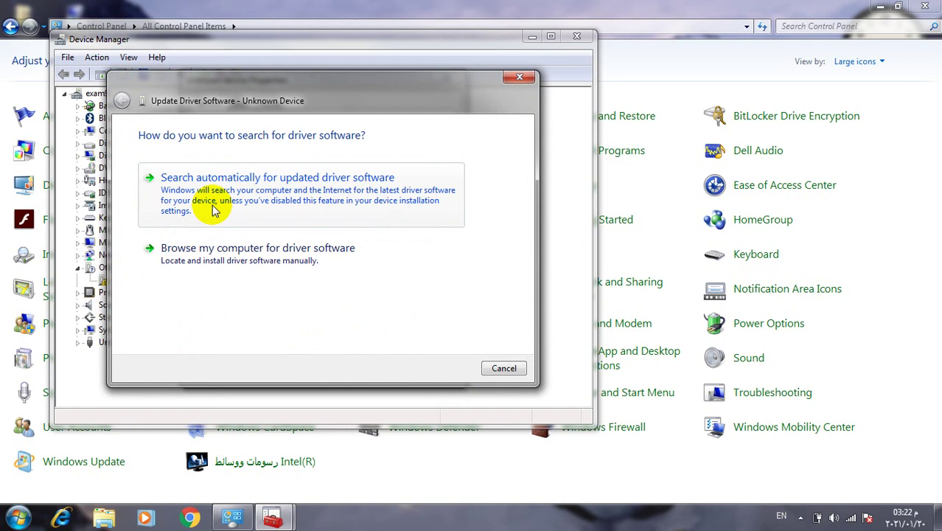
left_click(215, 249)
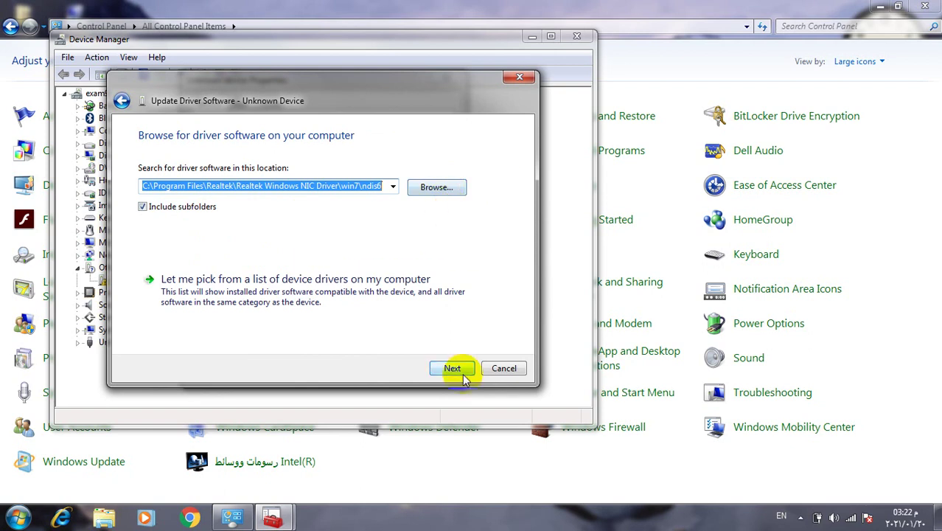
left_click(501, 368)
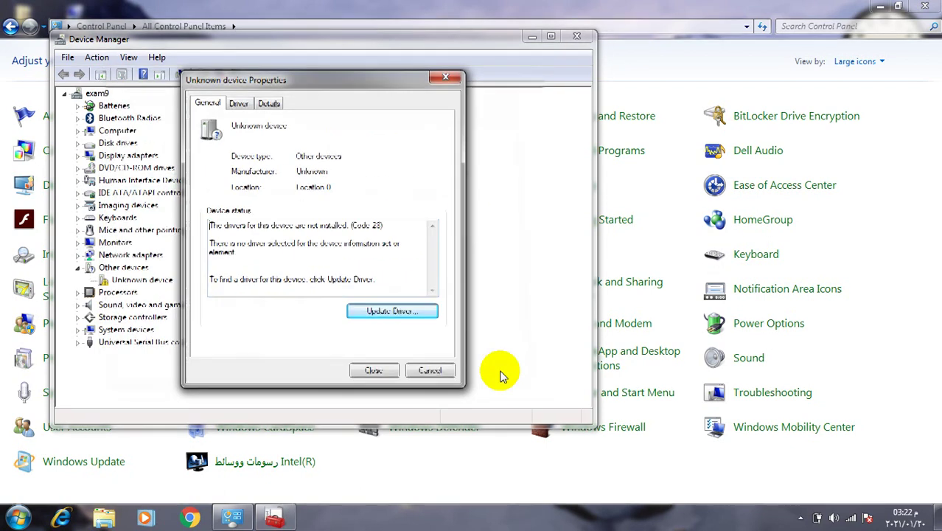
left_click(387, 370)
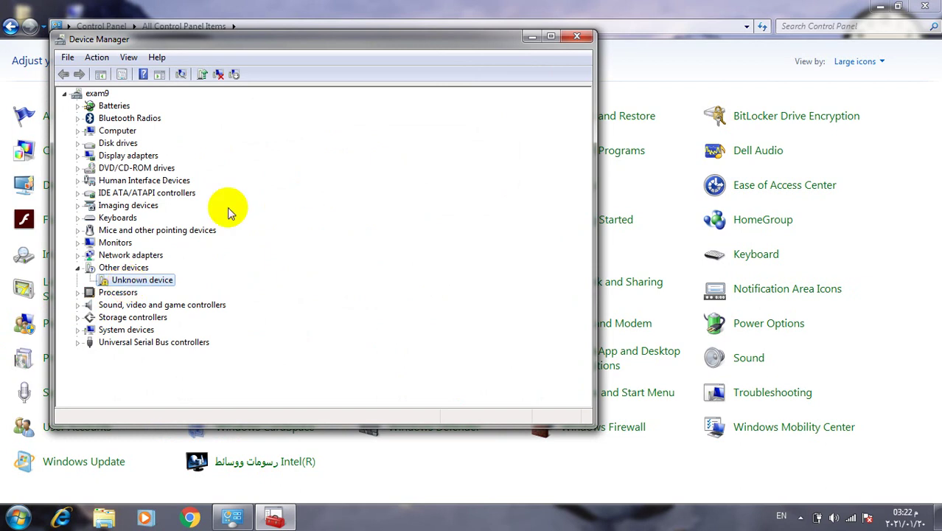
left_click(578, 35)
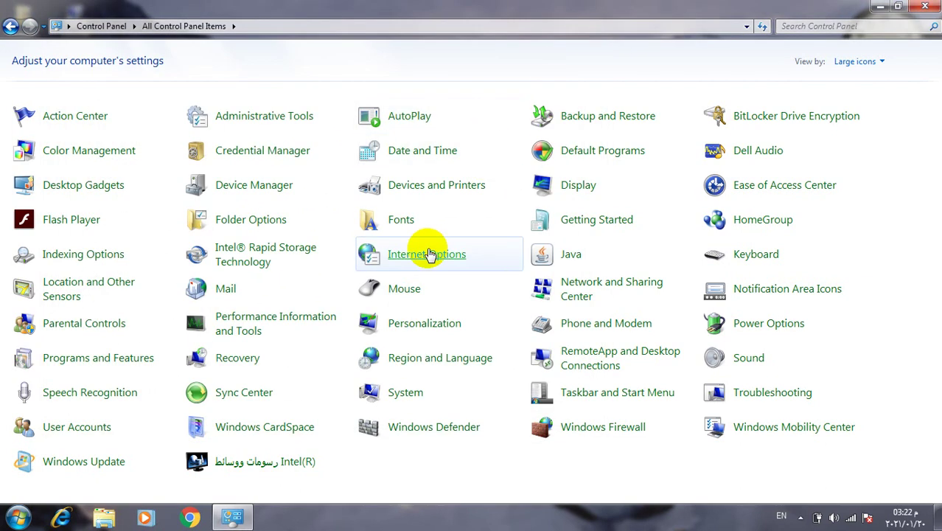
View the installed devices and printers, show the available actions for Send To OneNote 2010, and return to all Control Panel items.
left_click(437, 185)
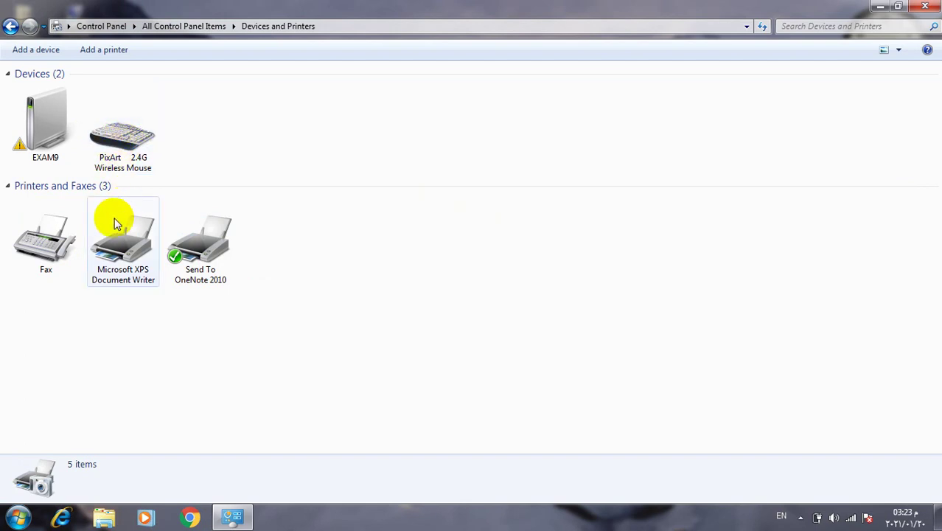
mouse_move(108, 219)
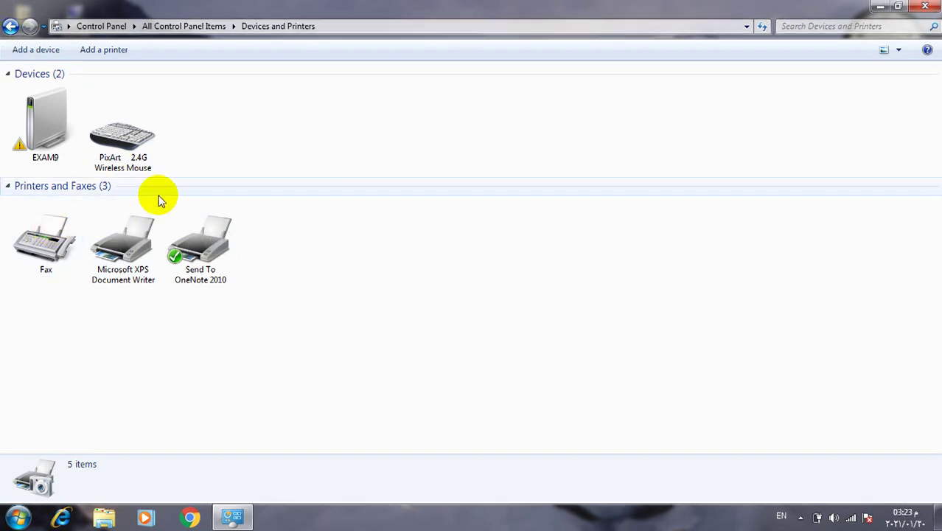
left_click(199, 247)
right_click(198, 241)
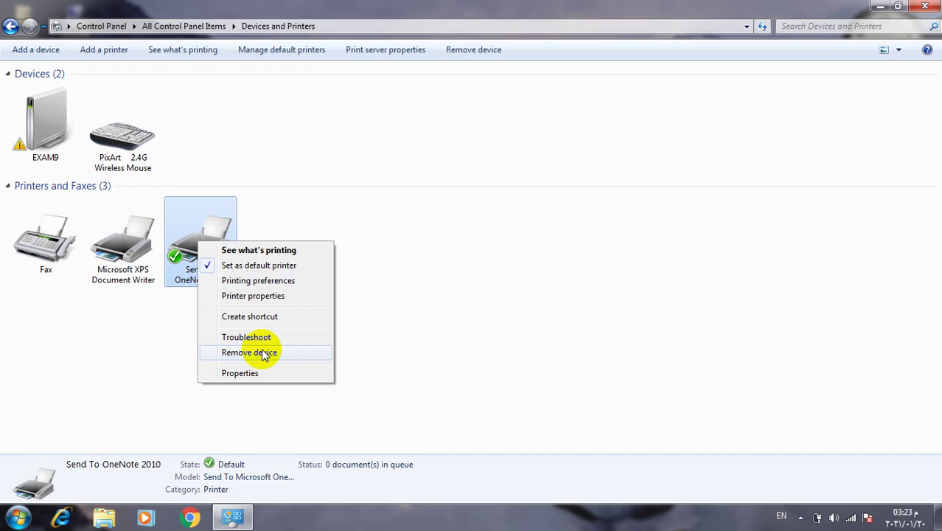
left_click(10, 26)
left_click(10, 27)
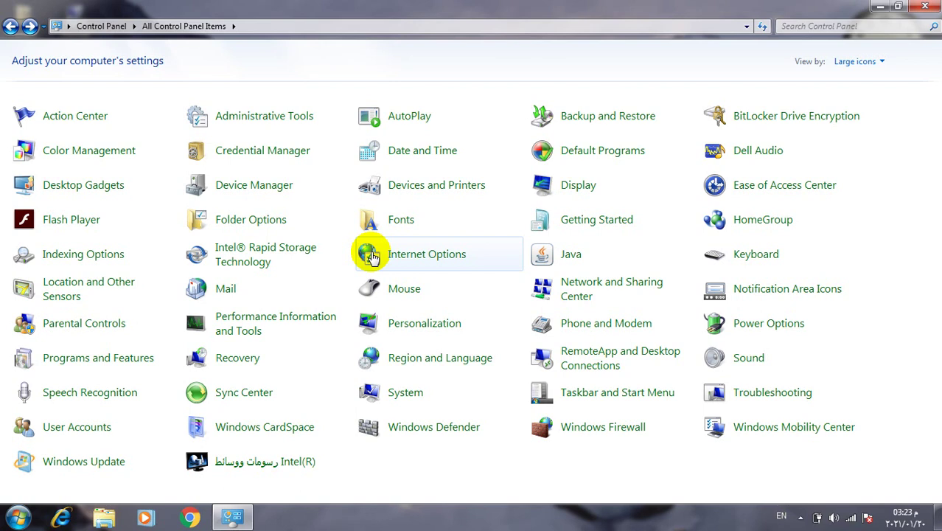
Minimize Control Panel and set the desktop folder حاسبات مرحلة اولى to Hidden, applying the change to its subfolders and files.
left_click(883, 8)
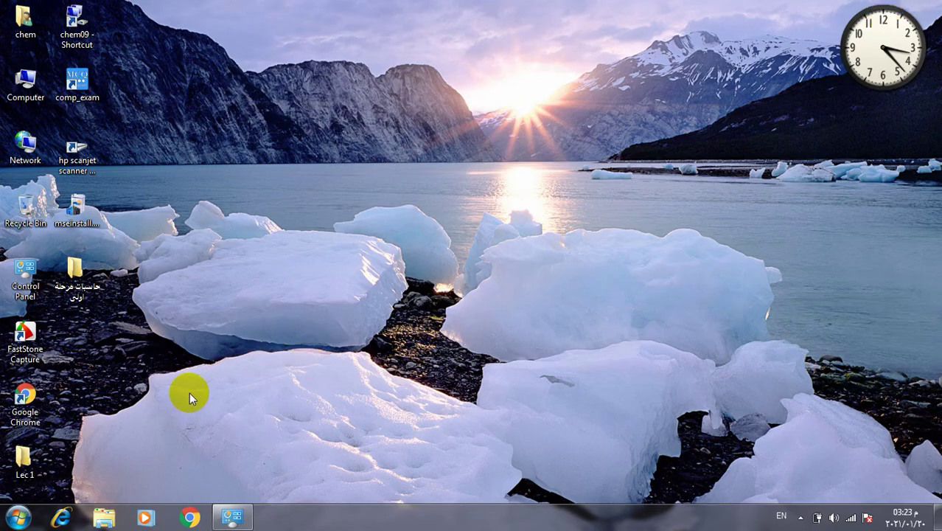
left_click(77, 298)
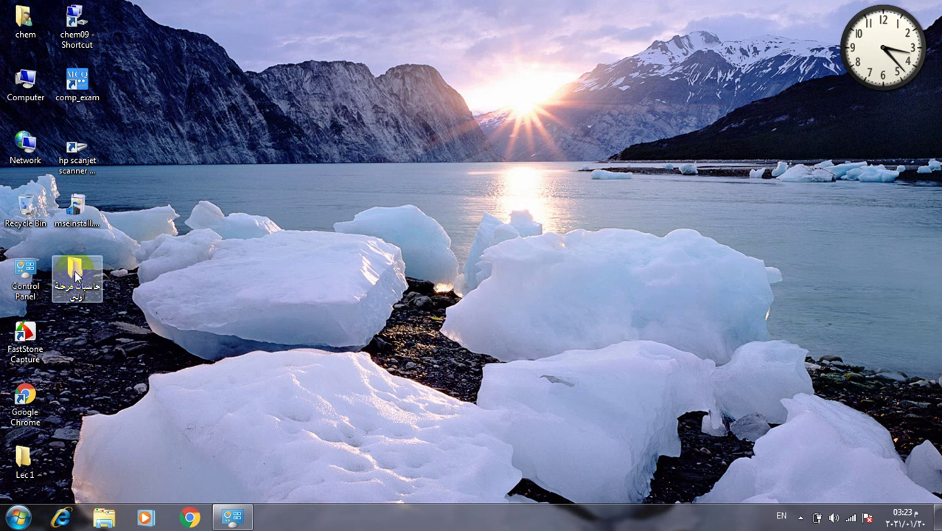
right_click(77, 274)
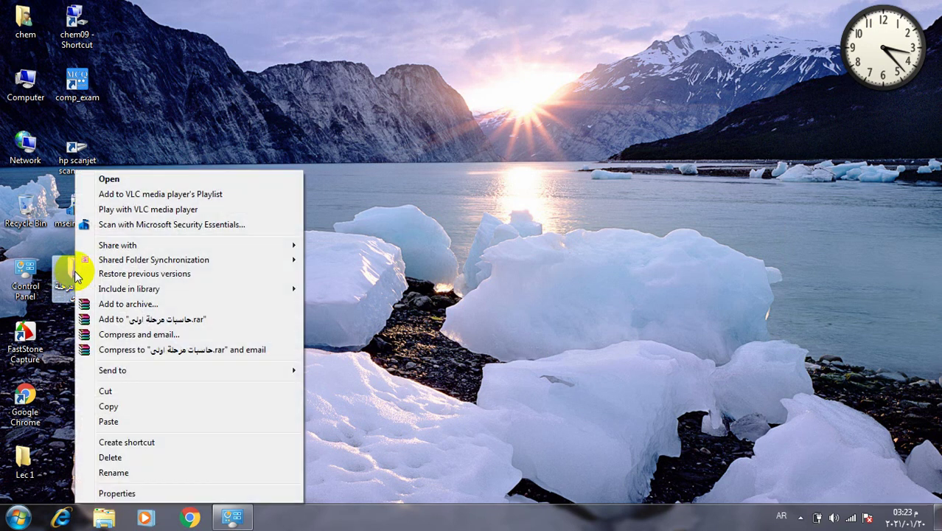
left_click(122, 492)
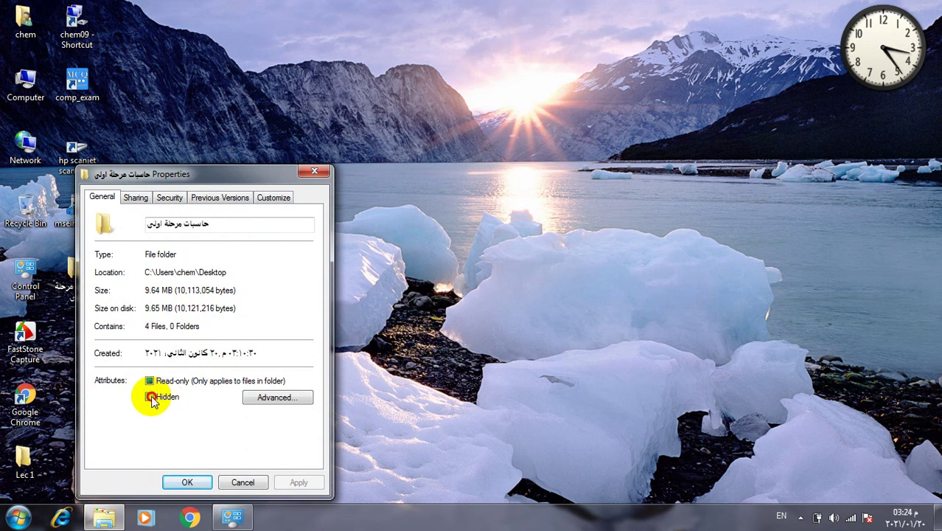
left_click(150, 398)
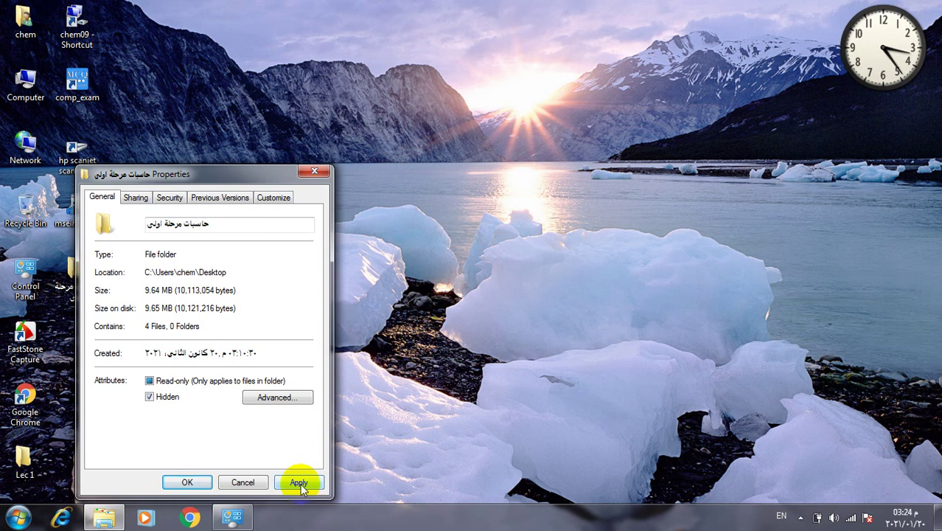
left_click(299, 484)
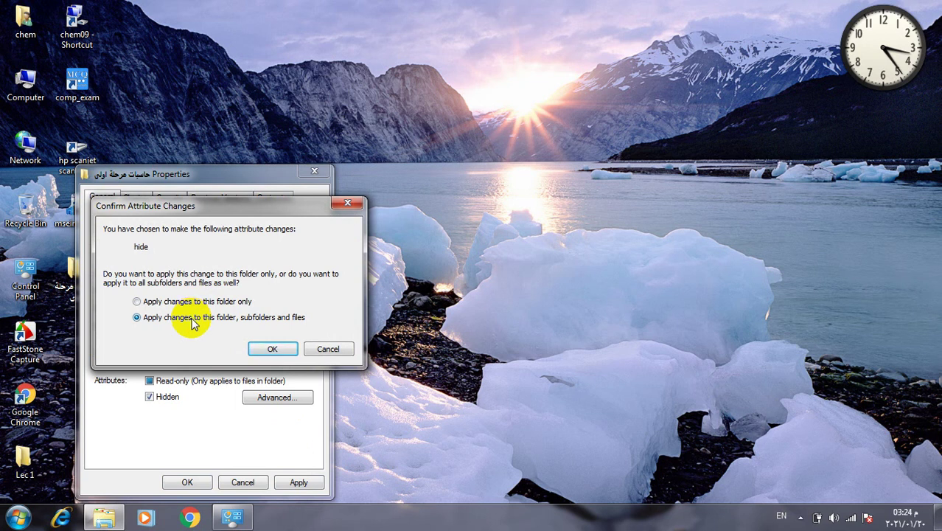
left_click(259, 351)
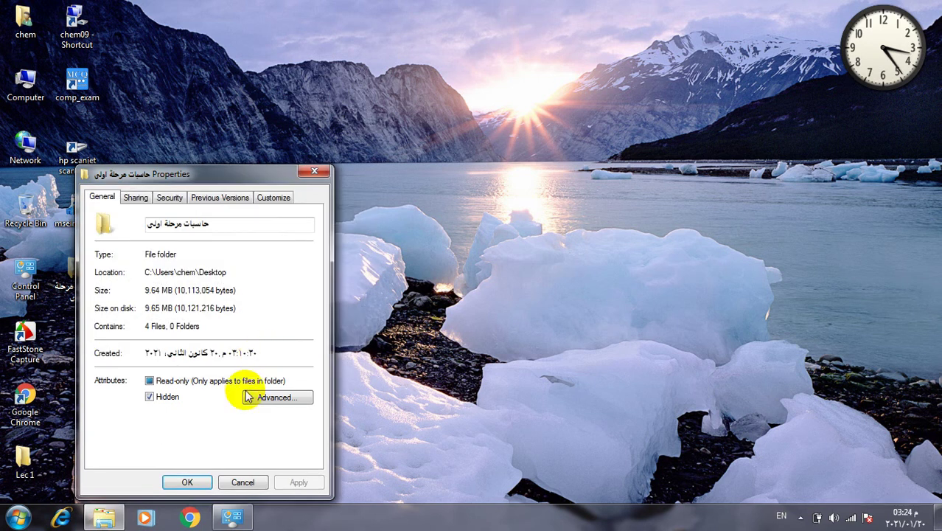
left_click(179, 484)
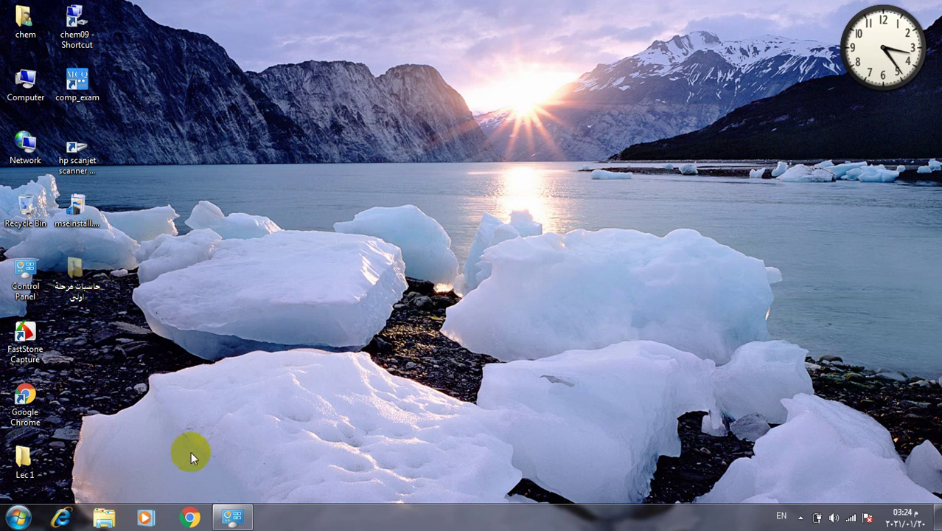
Set Folder Options to not show hidden files, folders, or drives, keeping the desktop in view, and apply the change.
left_click(224, 522)
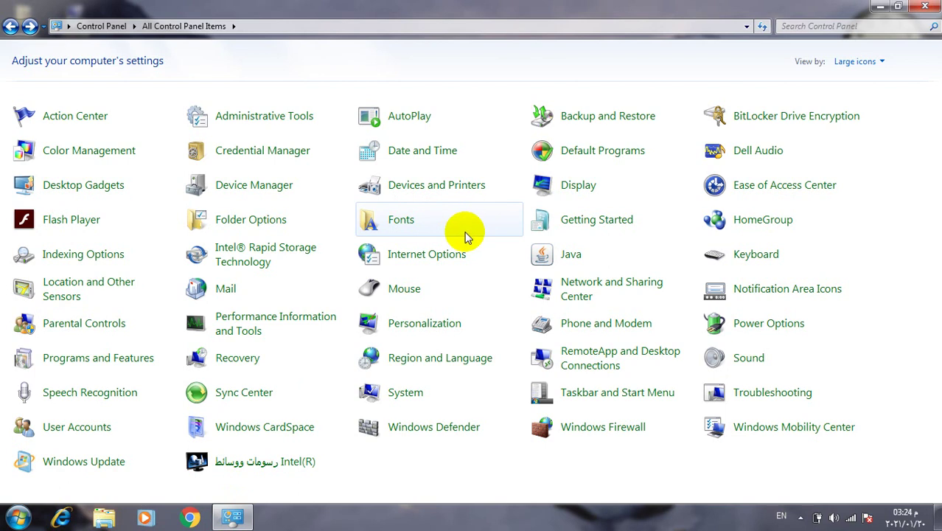
left_click(252, 220)
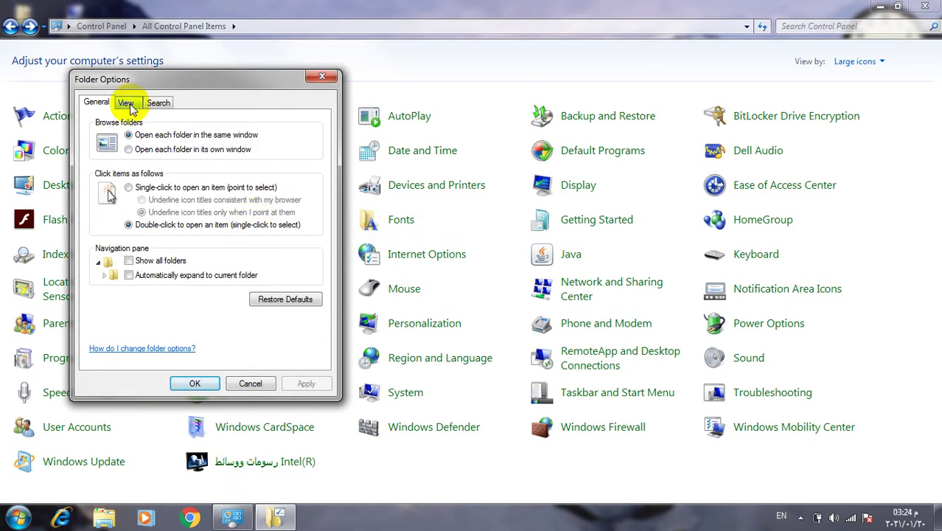
left_click(128, 104)
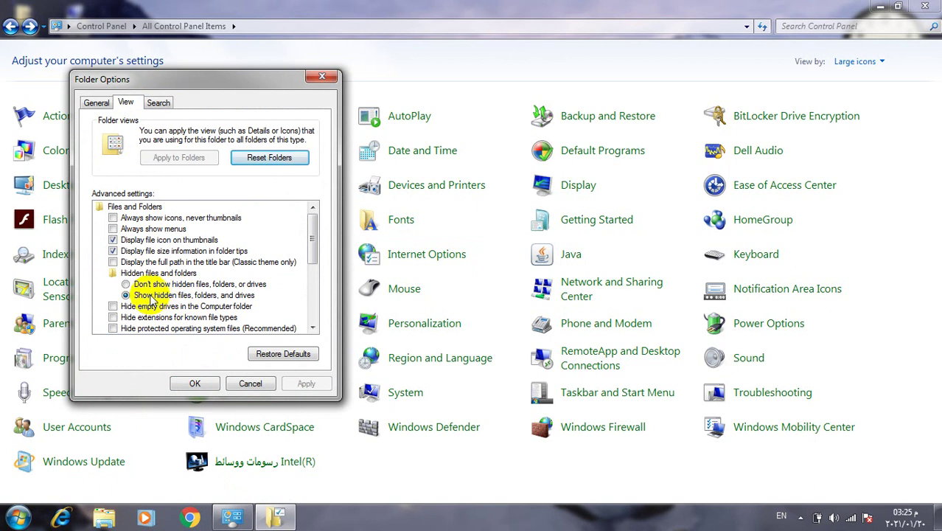
left_click(126, 285)
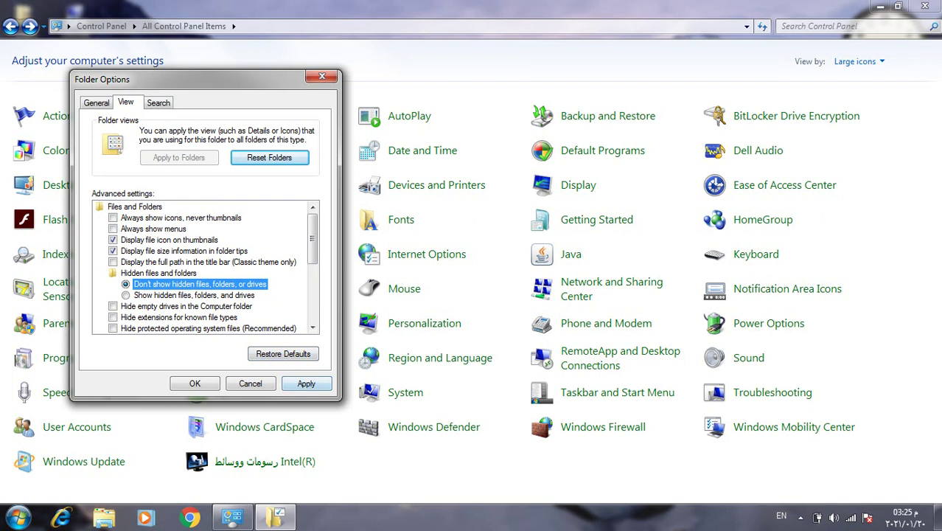
left_click(898, 6)
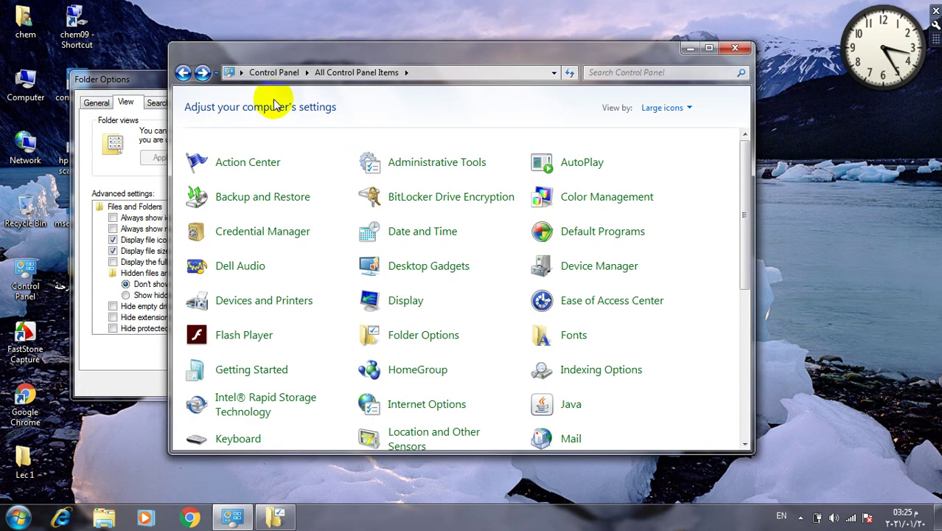
left_click(689, 48)
left_click(233, 81)
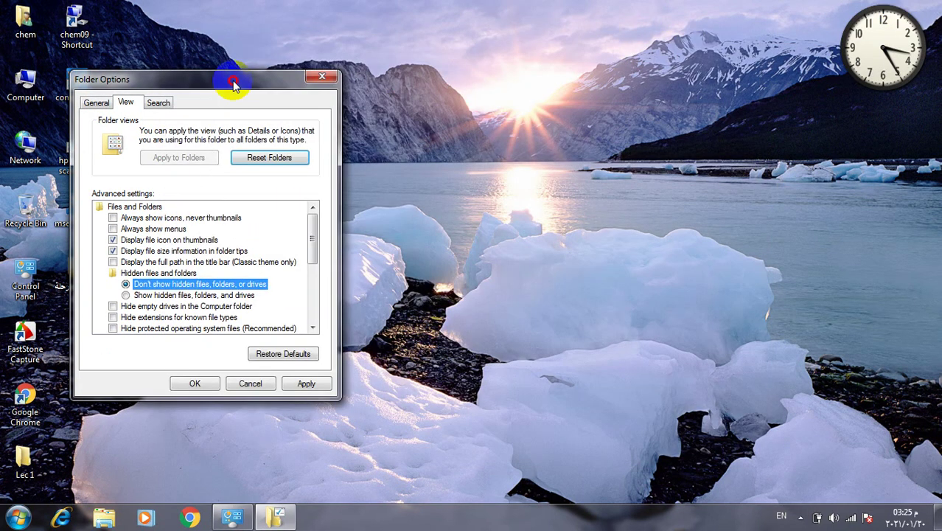
left_click_drag(233, 81, 379, 71)
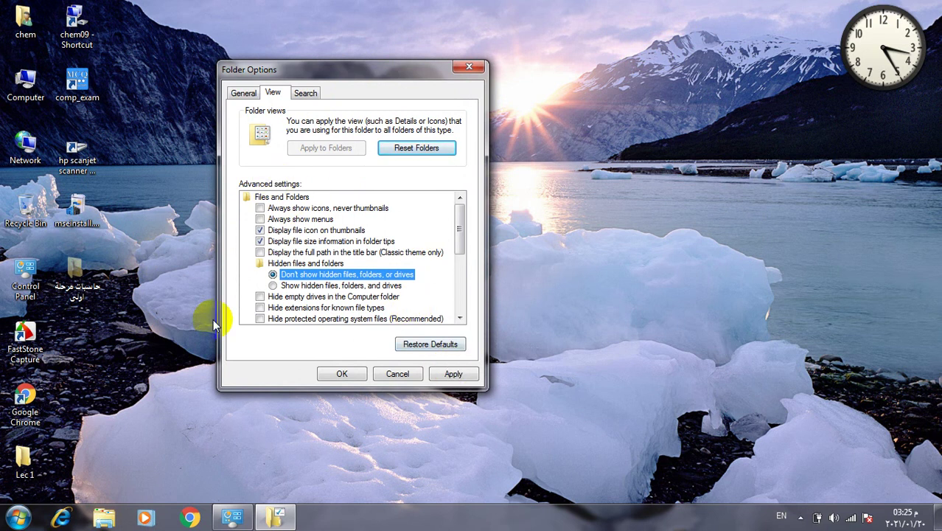
left_click(456, 373)
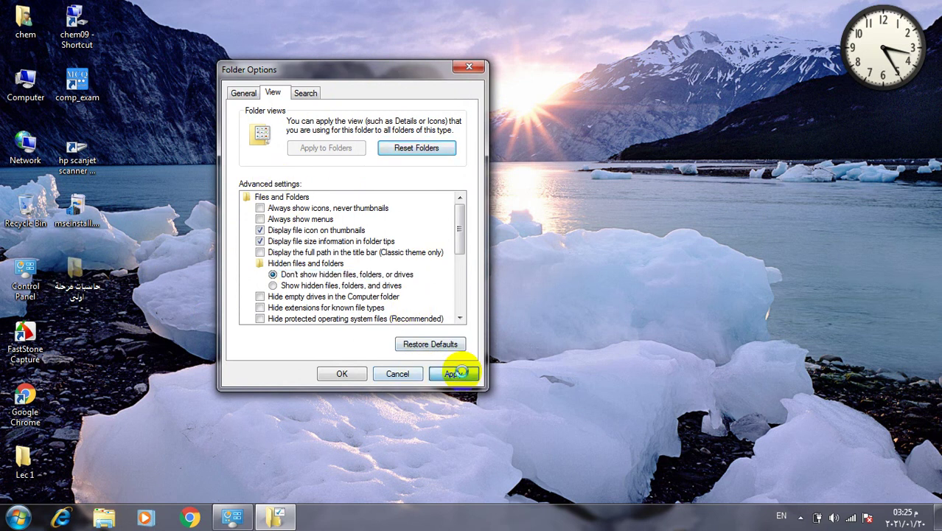
left_click(347, 375)
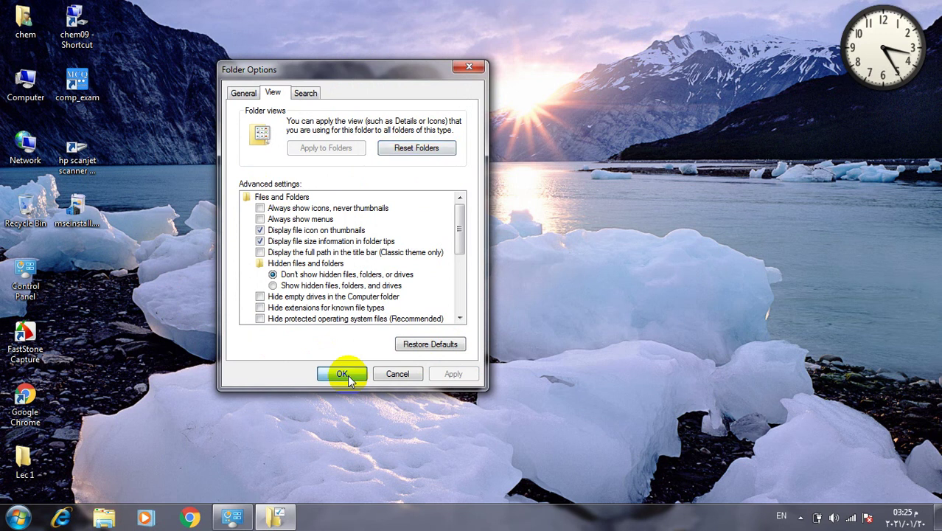
Reopen Folder Options from Control Panel and set it to show hidden files, folders, and drives.
left_click(232, 515)
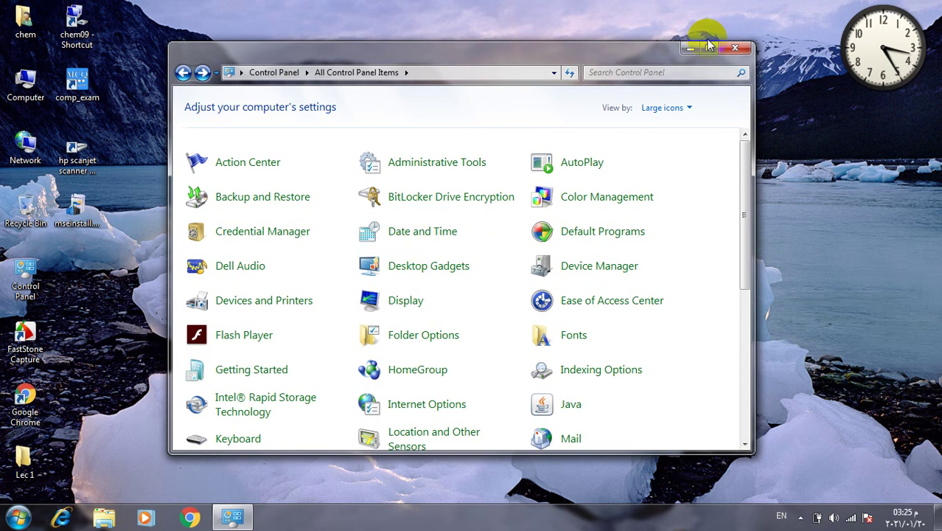
left_click(446, 337)
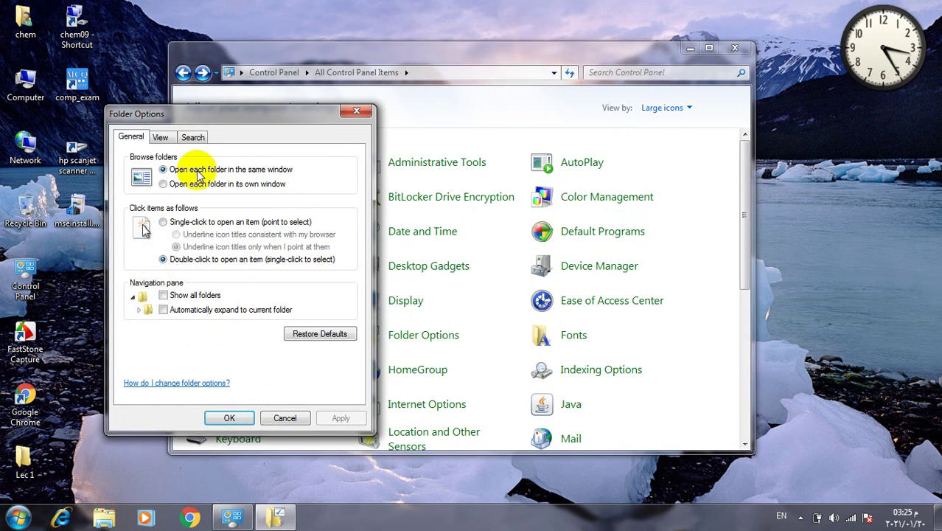
left_click(160, 137)
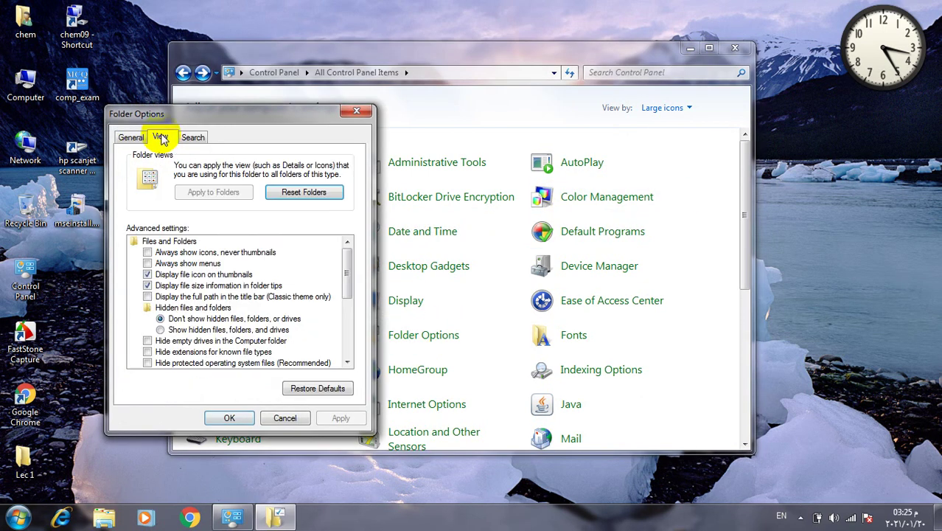
left_click(159, 330)
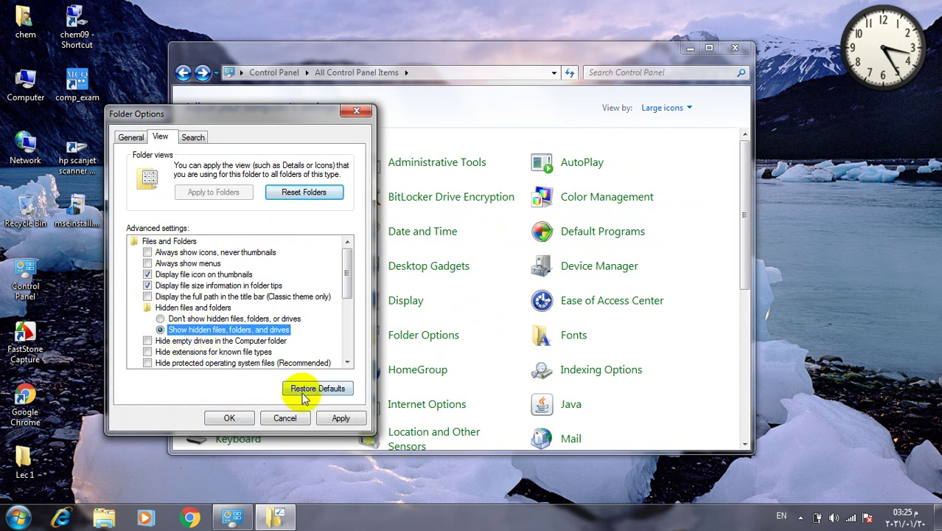
left_click(339, 418)
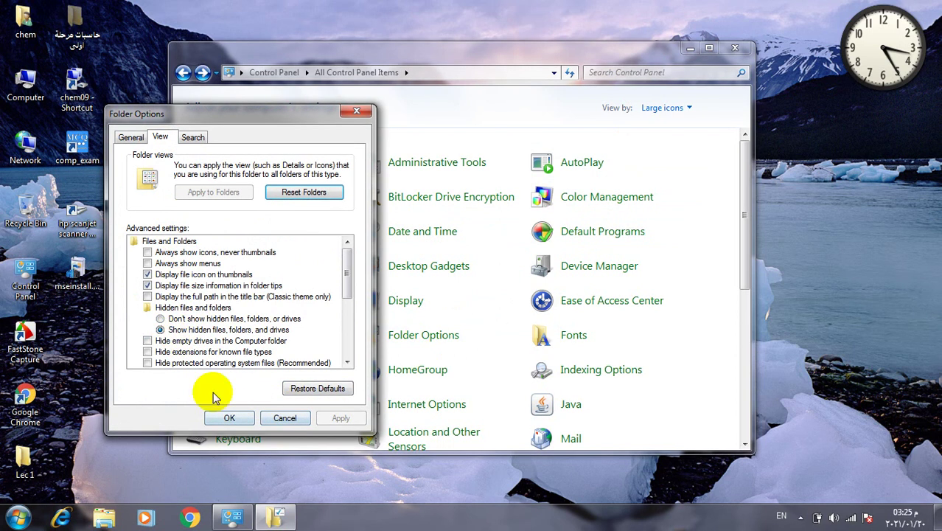
left_click(230, 418)
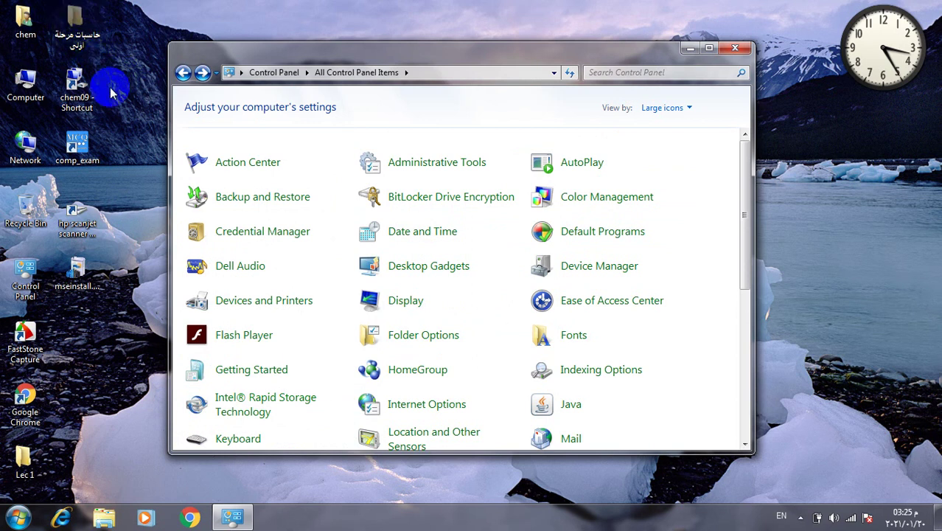
Remove the Hidden attribute from the desktop folder حاسبات مرحلة اولى, applying the change to its subfolders and files.
right_click(75, 18)
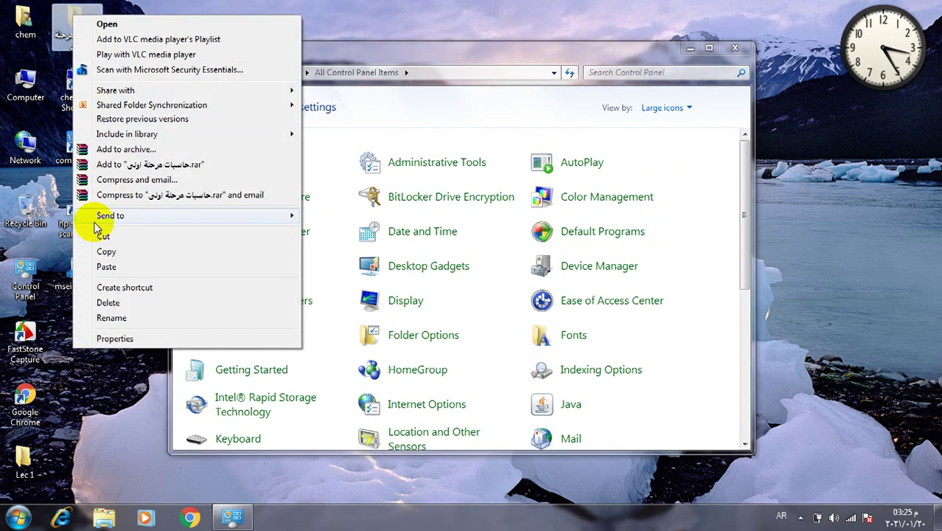
left_click(104, 338)
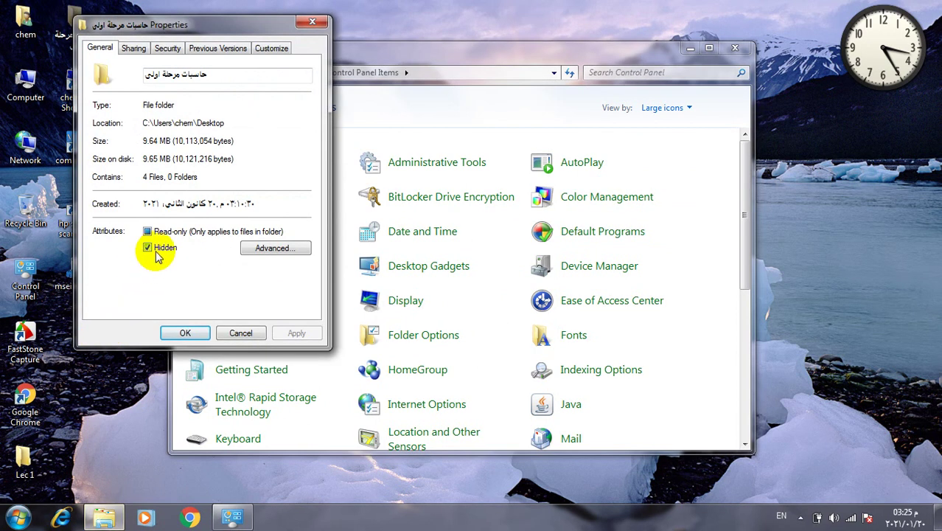
left_click(150, 249)
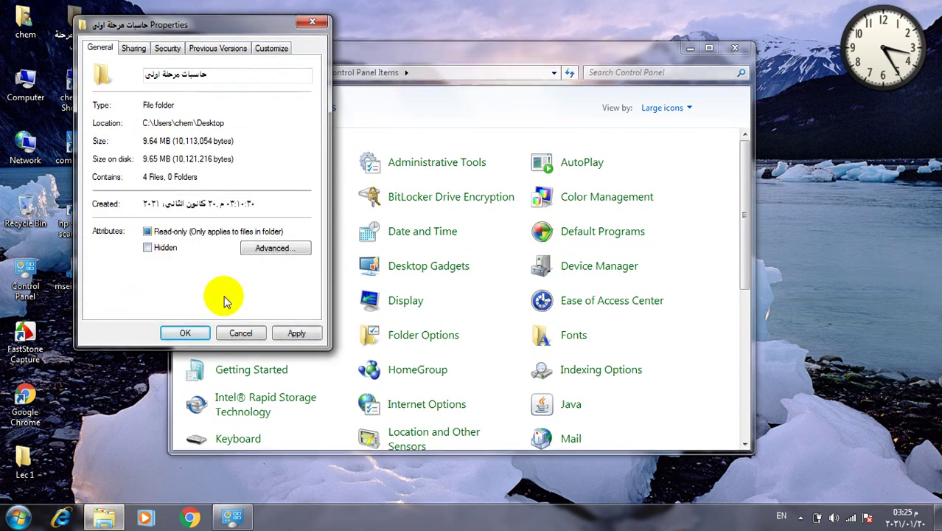
left_click(301, 332)
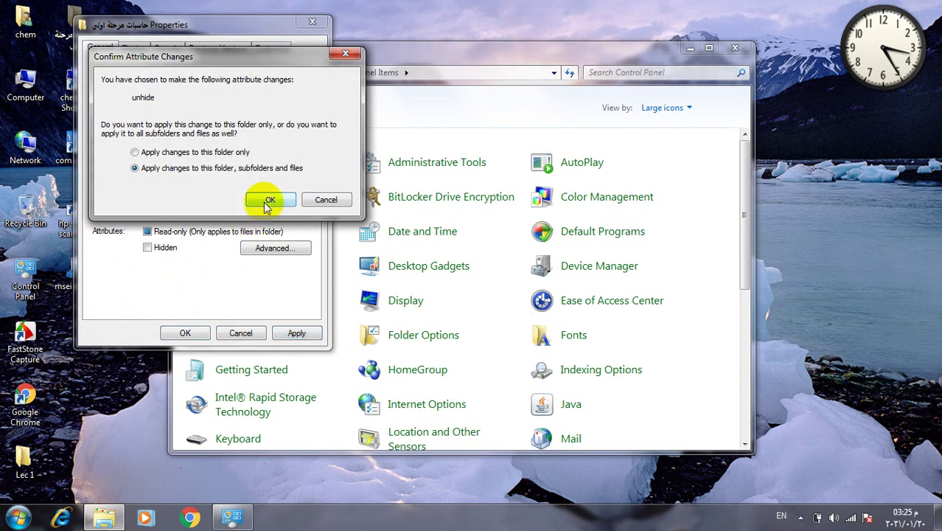
left_click(268, 206)
left_click(185, 334)
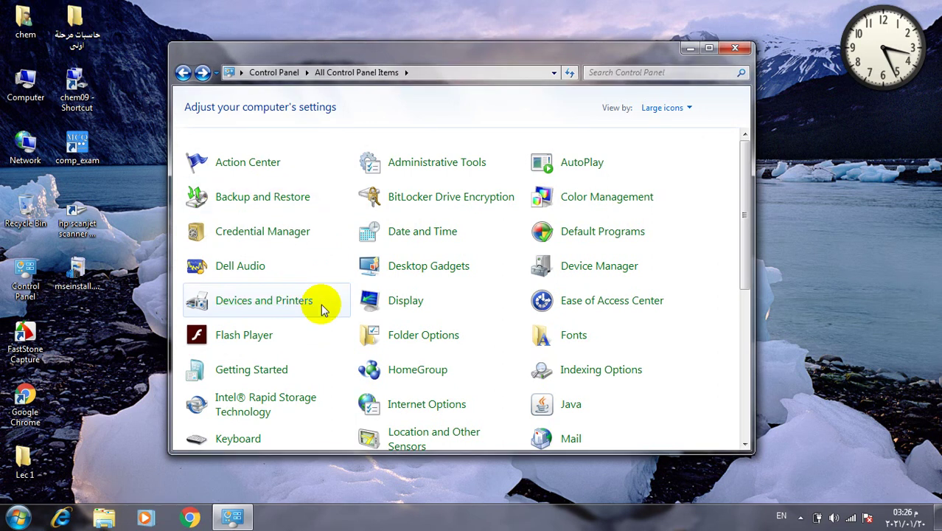
Switch the Control Panel view to Category.
scroll(322, 309, "down", 4)
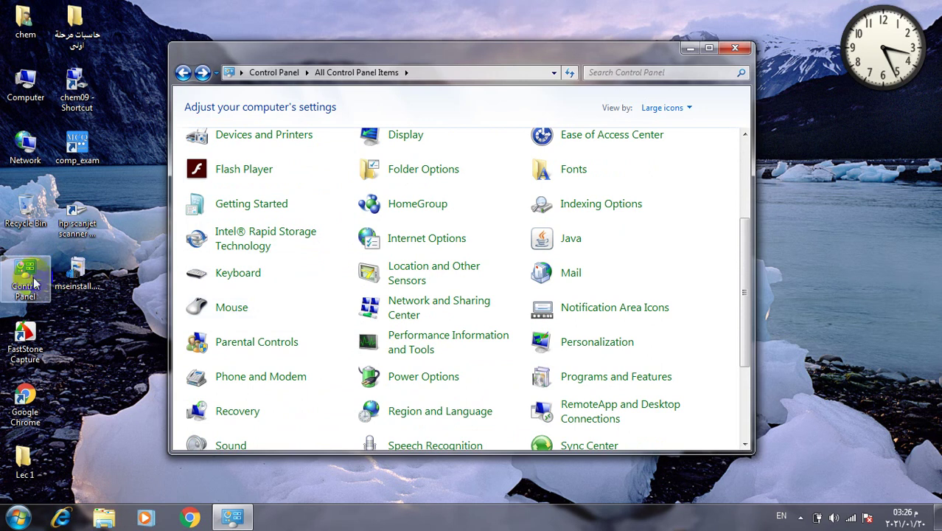
left_click(691, 109)
left_click(680, 126)
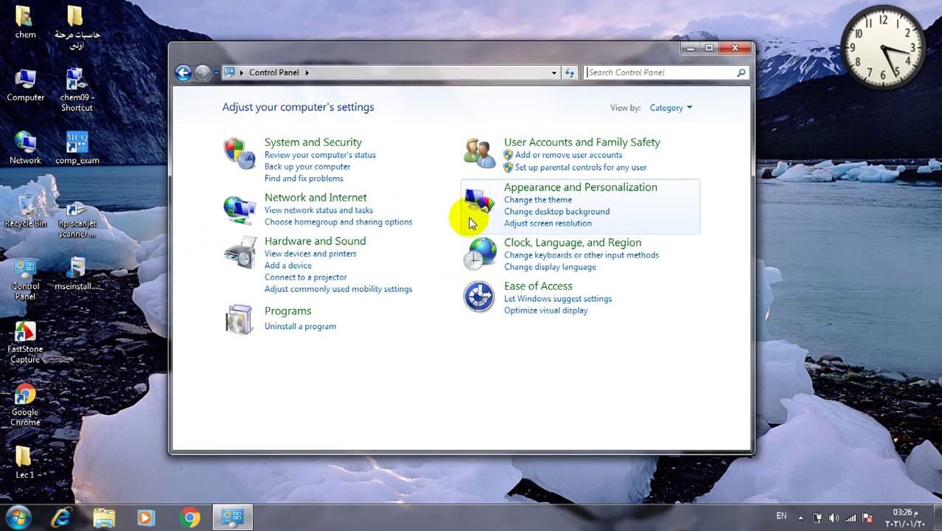
View the installed programs that can be uninstalled, select Adobe Reader XI (11.0.23), and close the window.
left_click(303, 328)
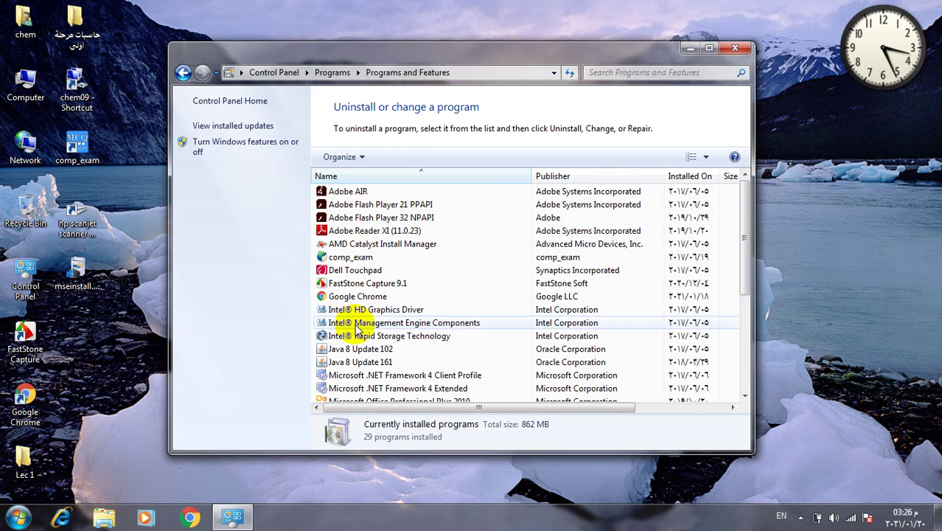
left_click(358, 232)
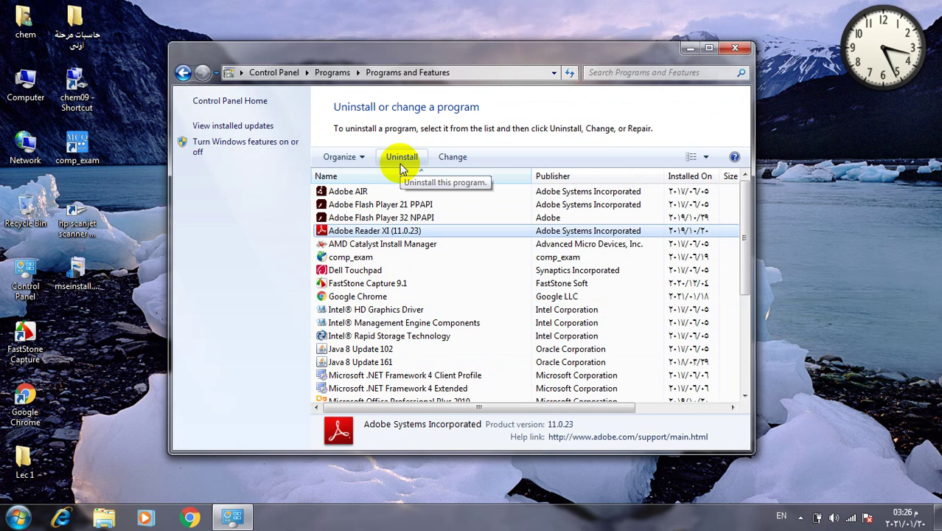
left_click(402, 157)
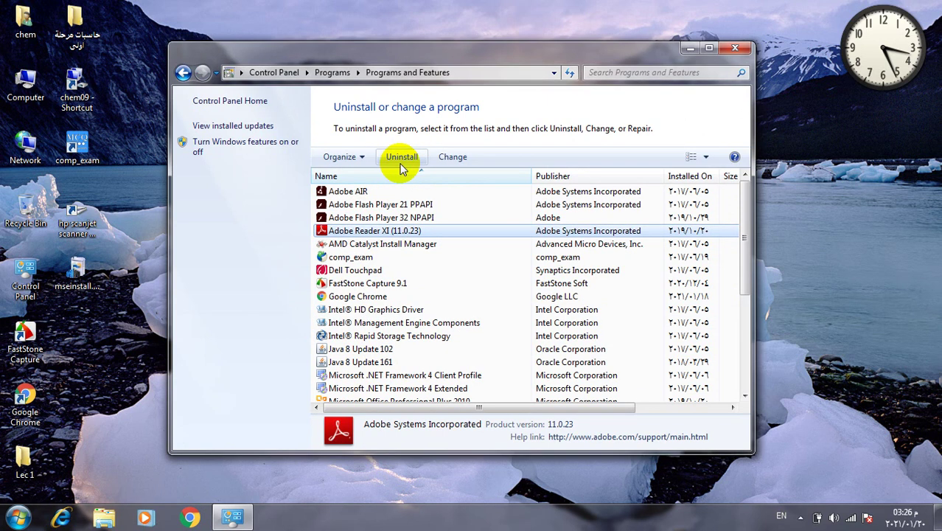
left_click(735, 49)
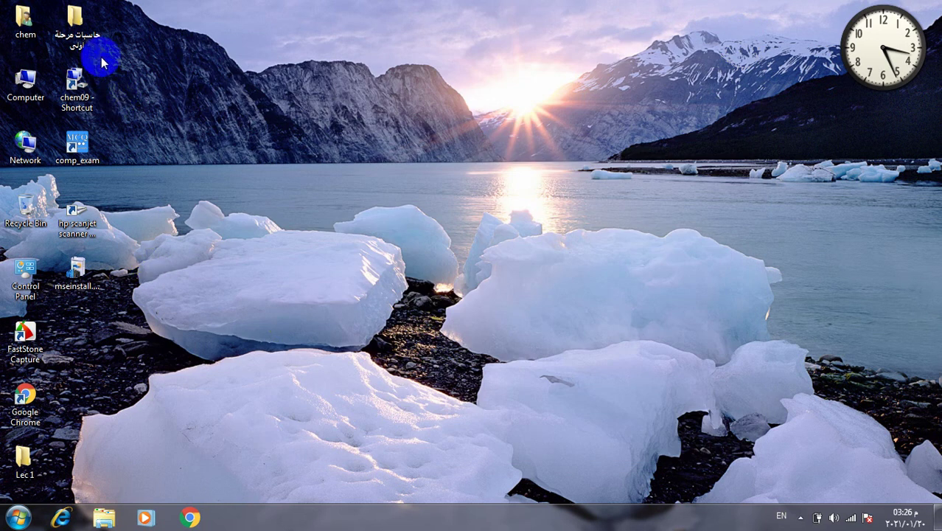
Try to install FLV Player 3.0 by running flv-player-3-0-en-win.exe from the desktop folder Lec 1, and terminate the installer.
double_click(24, 453)
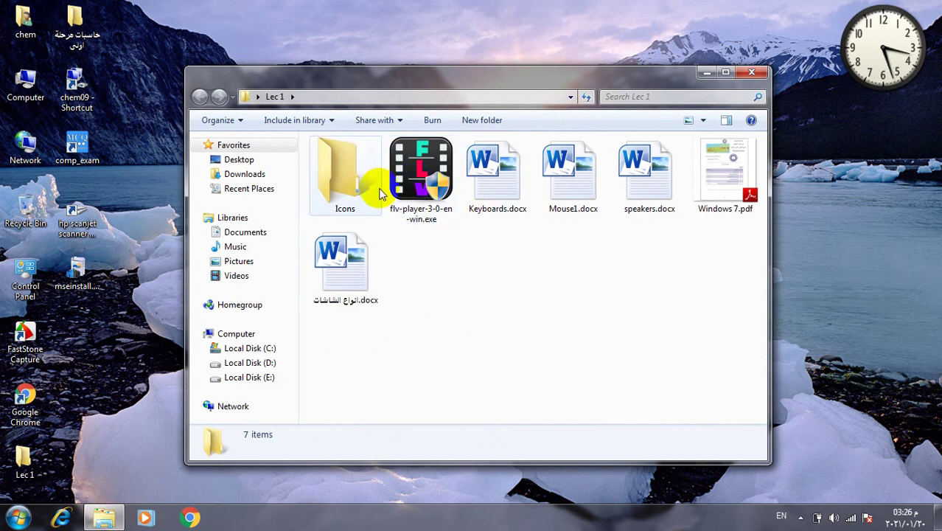
left_click(434, 171)
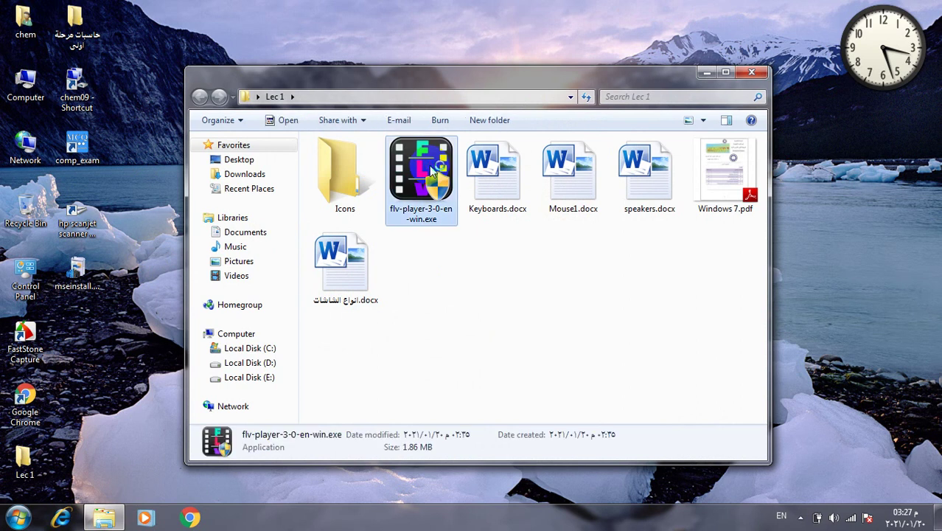
double_click(434, 171)
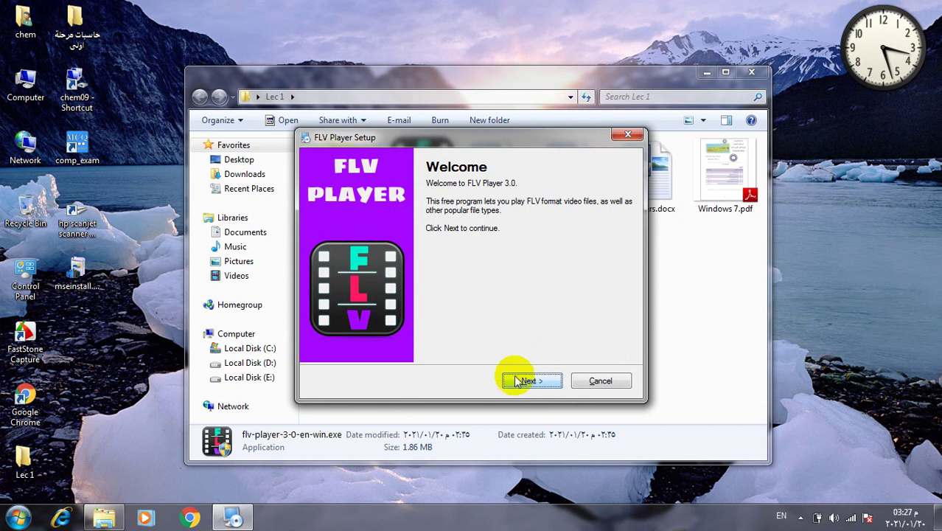
left_click(528, 382)
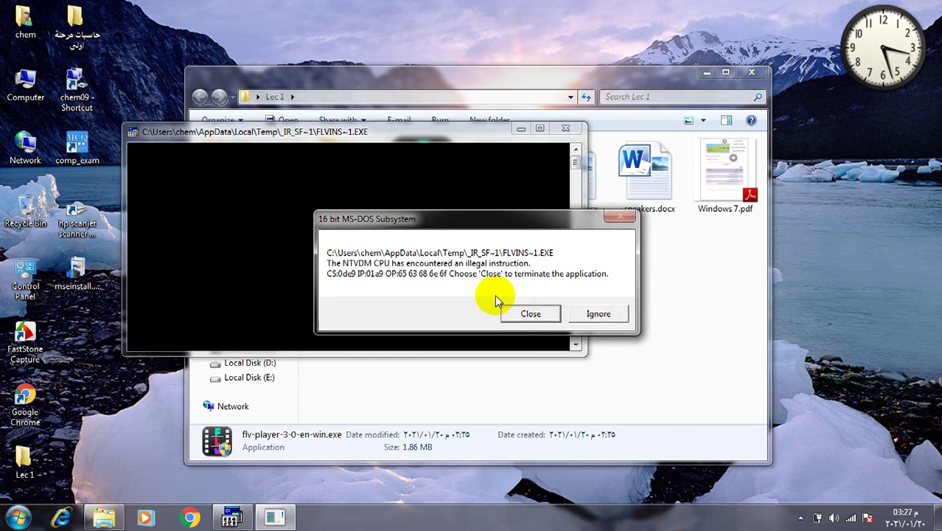
left_click(531, 316)
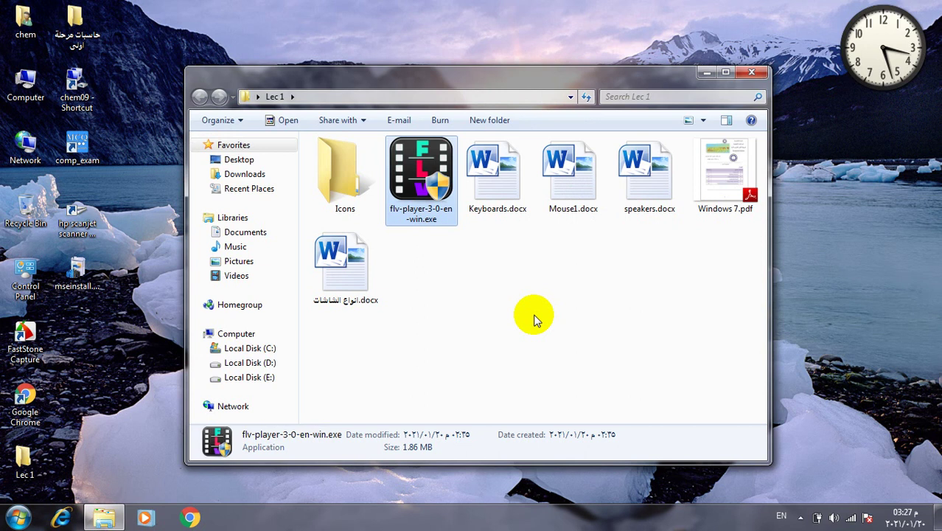
Show the hidden notification area icons and dismiss the list.
left_click(801, 518)
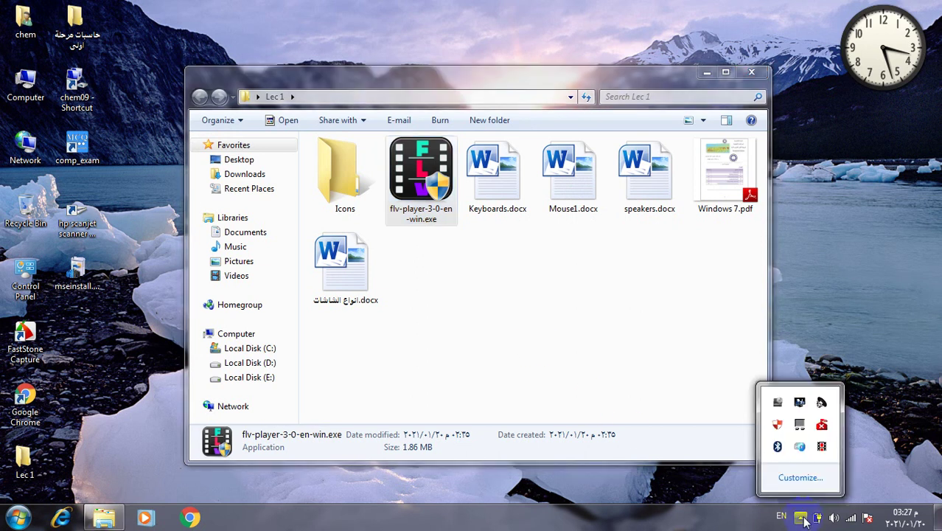
left_click(637, 358)
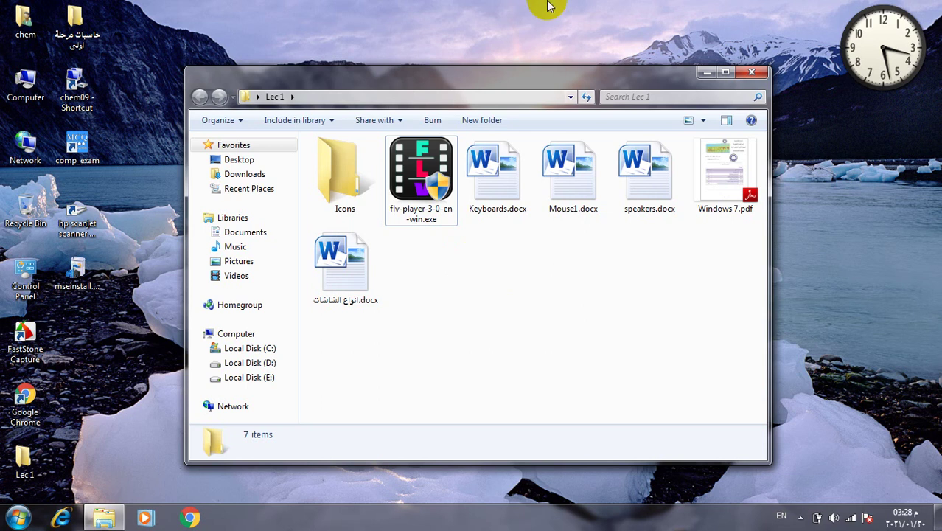
Open the Control Panel, switch its view to Large icons and maximize the window.
left_click(115, 356)
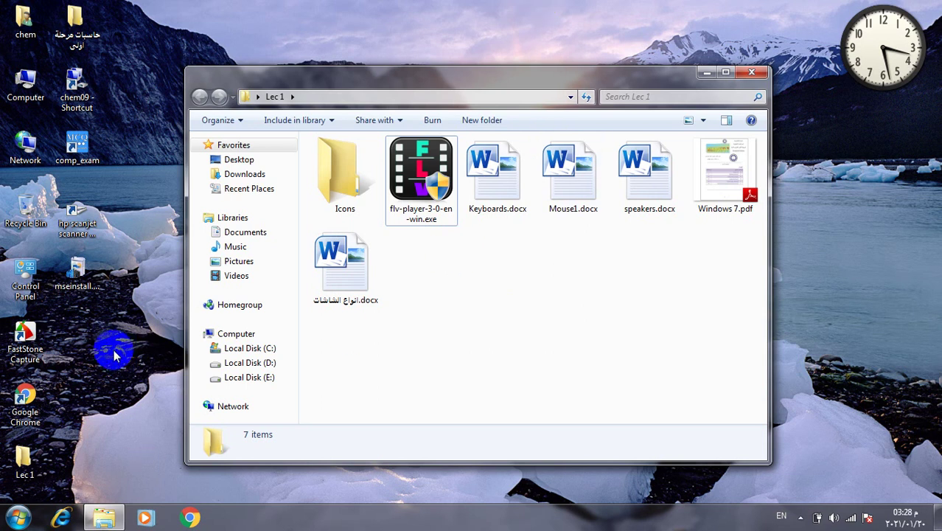
double_click(24, 271)
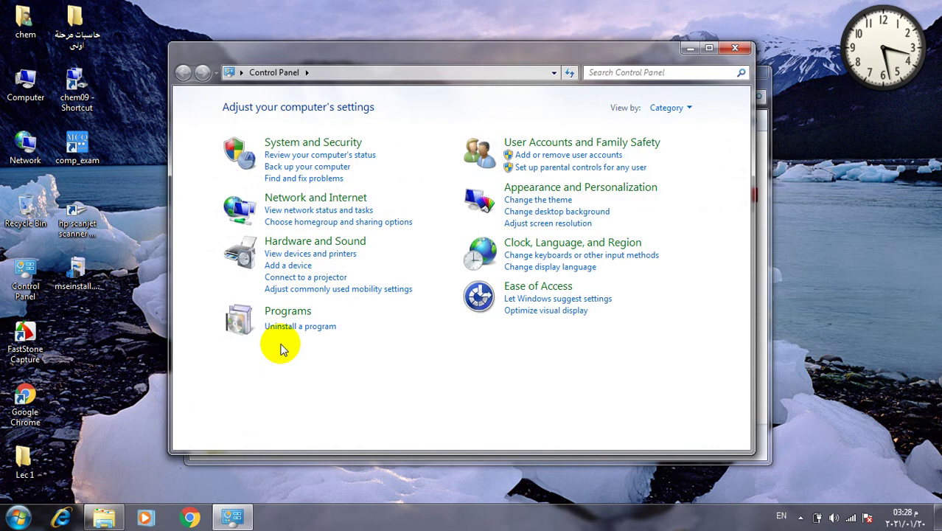
left_click(683, 109)
left_click(687, 147)
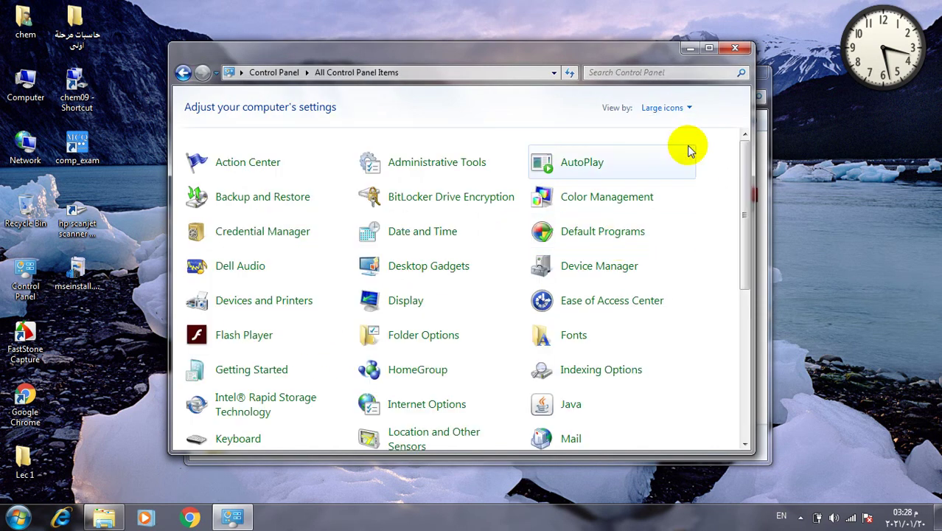
left_click(708, 49)
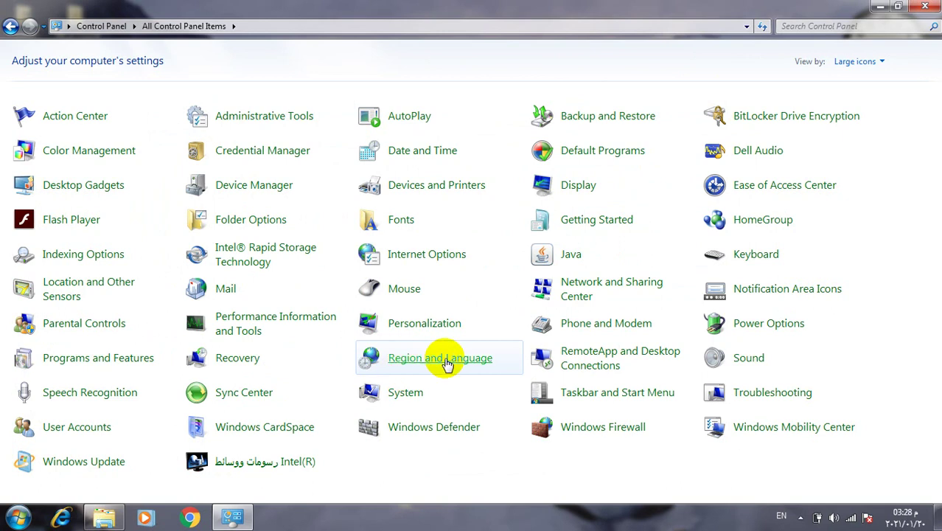
Open the Region and Language settings and look through the available regional formats without picking one.
left_click(437, 360)
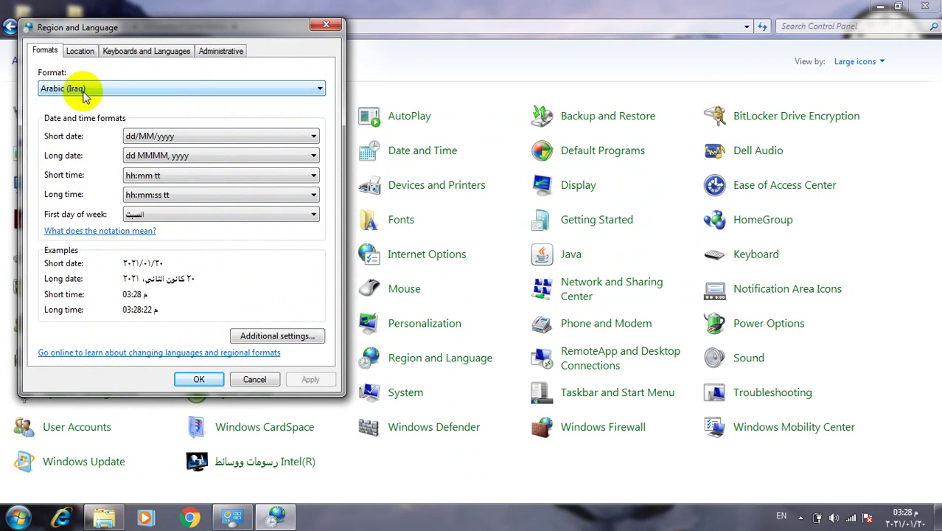
left_click(319, 88)
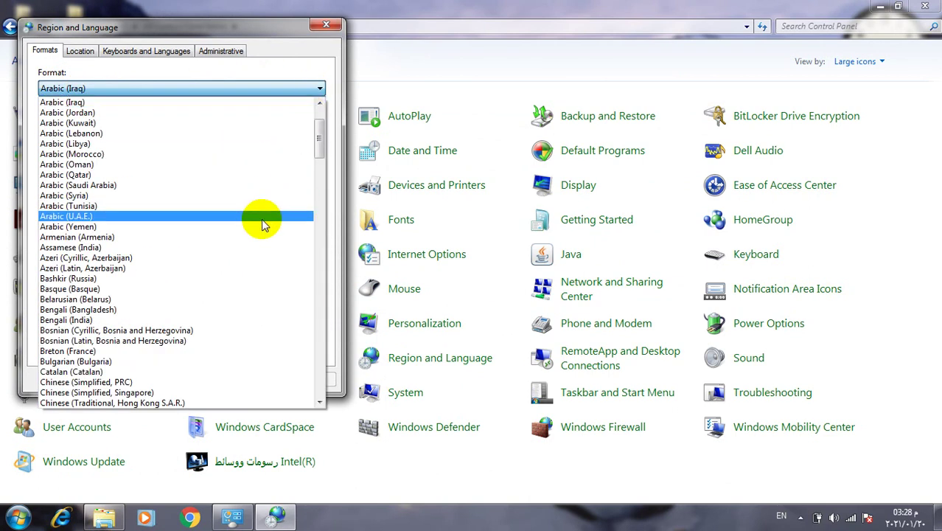
scroll(259, 232, "down", 7)
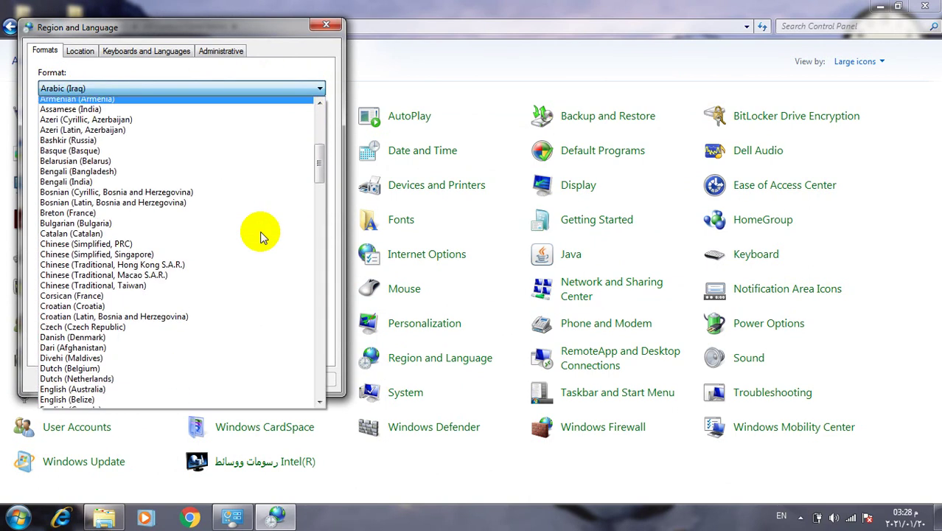
left_click(317, 91)
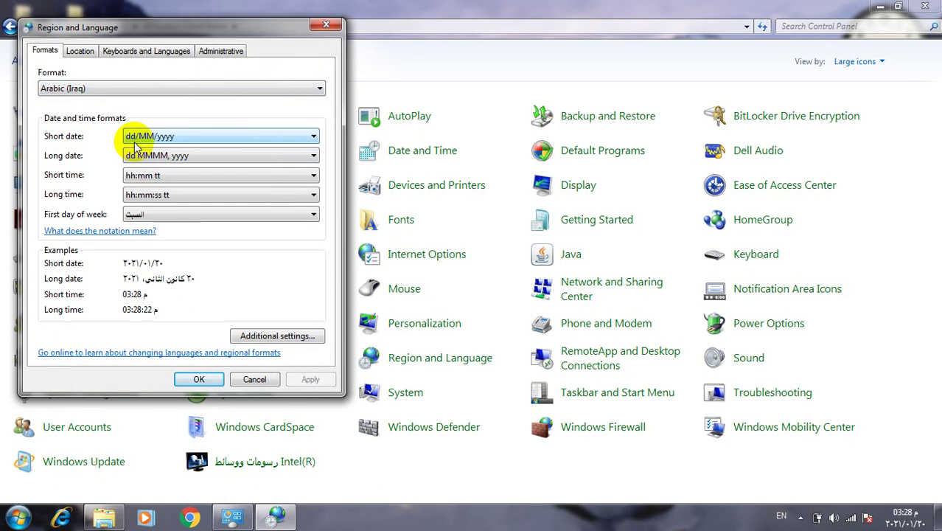
Try to change the short date format to yyyy-MM-dd.
left_click(313, 139)
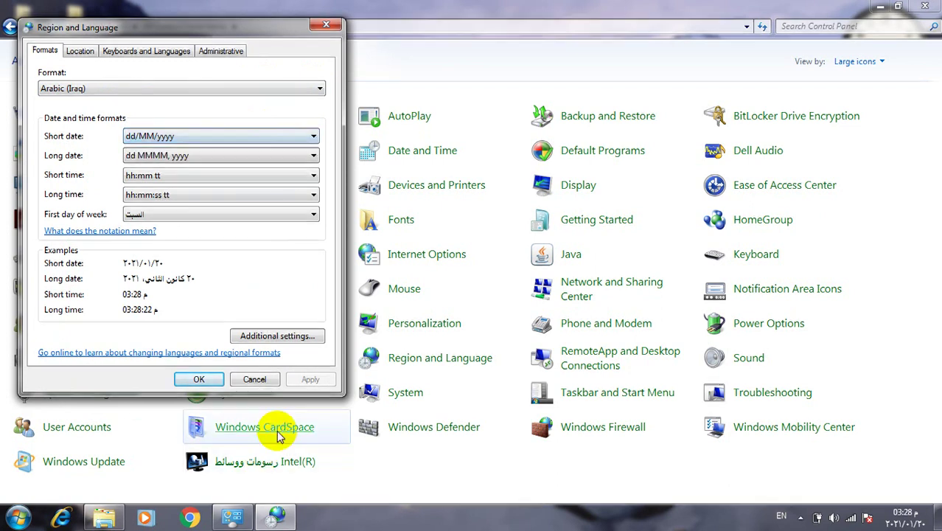
left_click(313, 136)
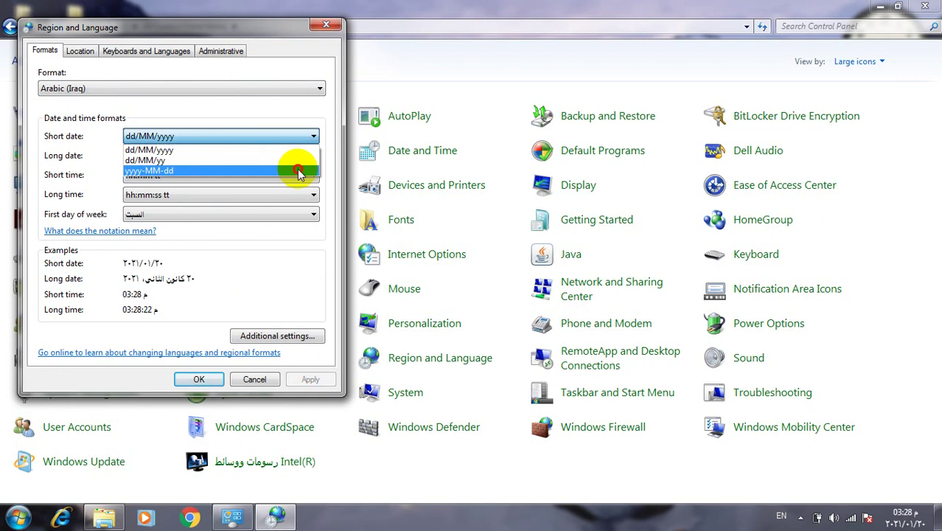
left_click(299, 172)
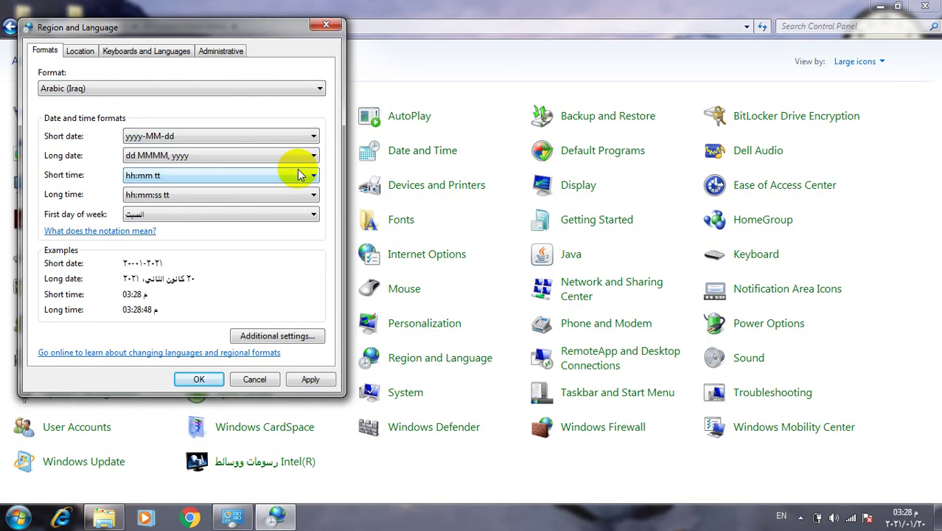
left_click(310, 383)
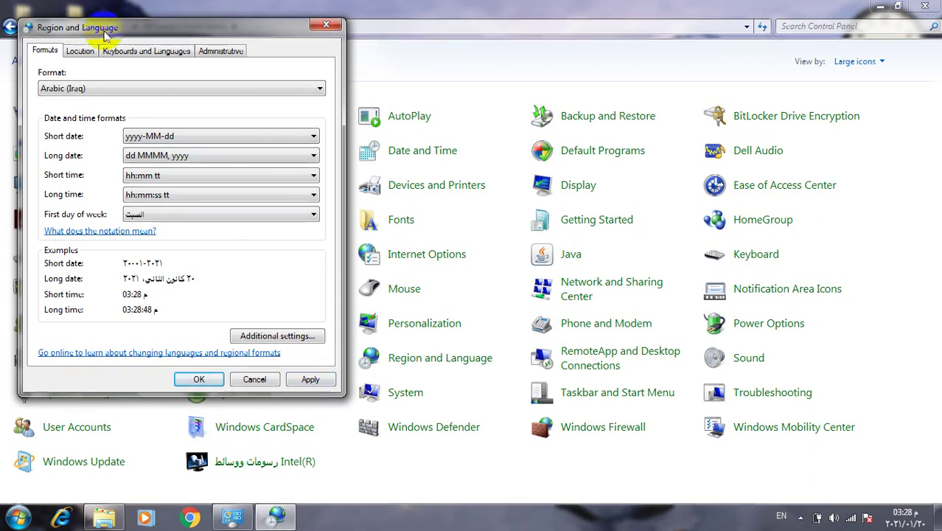
View the countries available as the current location, keeping the existing selection.
left_click(81, 52)
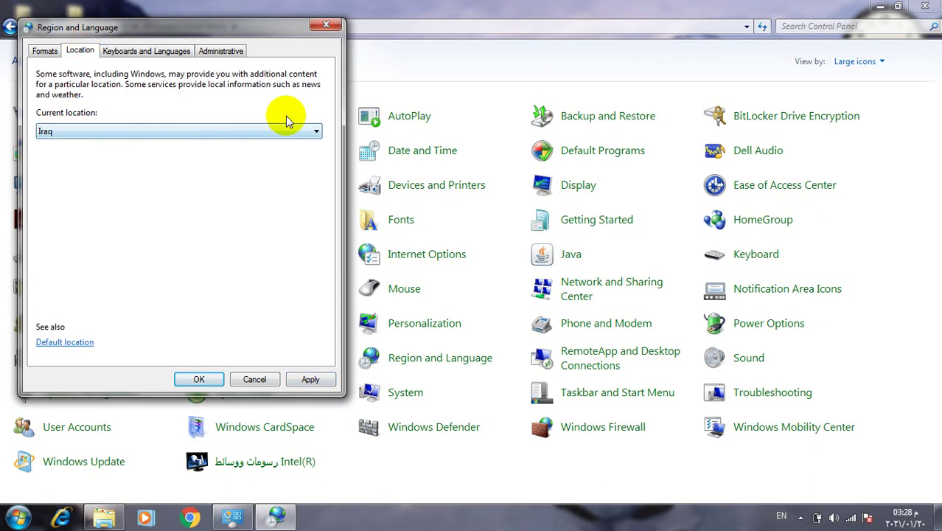
left_click(316, 132)
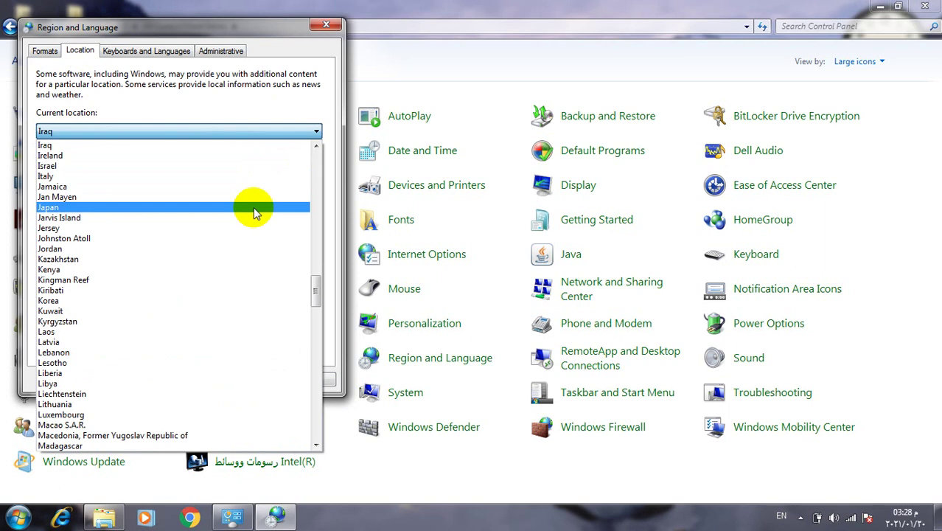
left_click(308, 107)
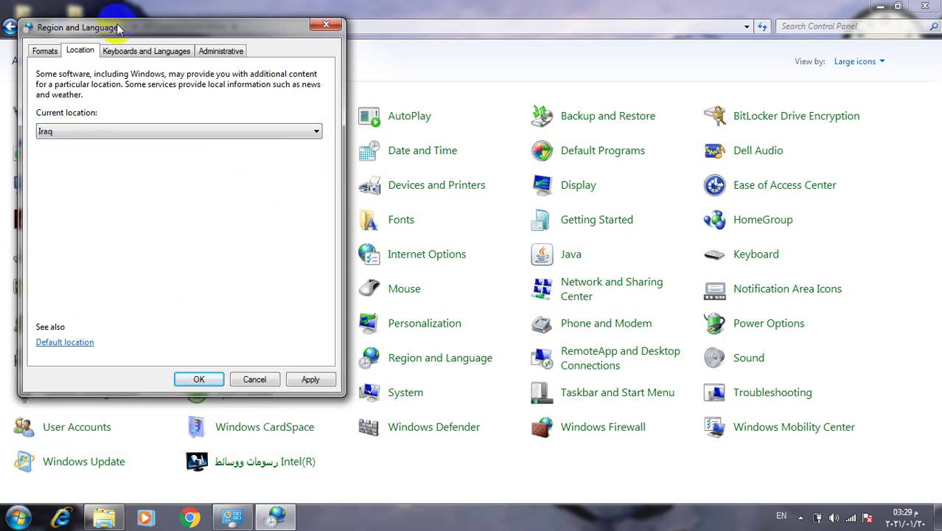
View the options for installing or uninstalling display languages and close the wizard.
left_click(125, 50)
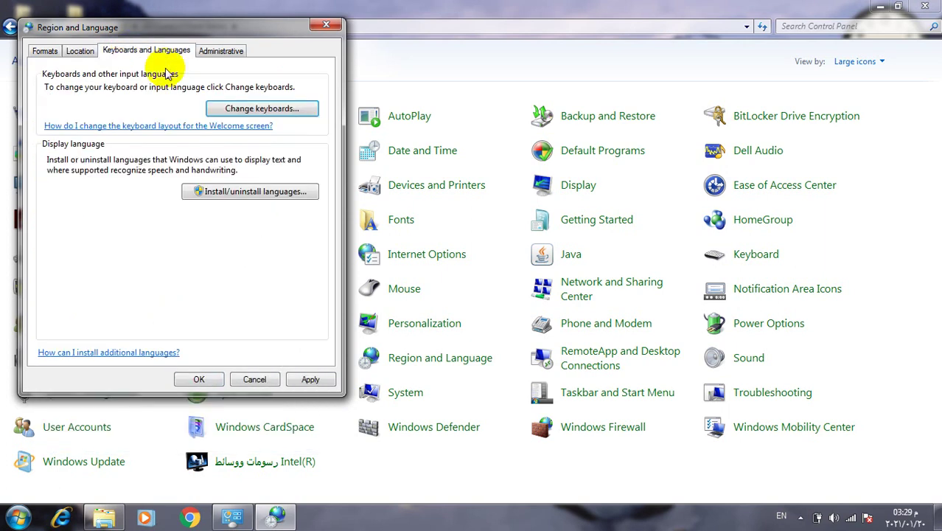
left_click(230, 194)
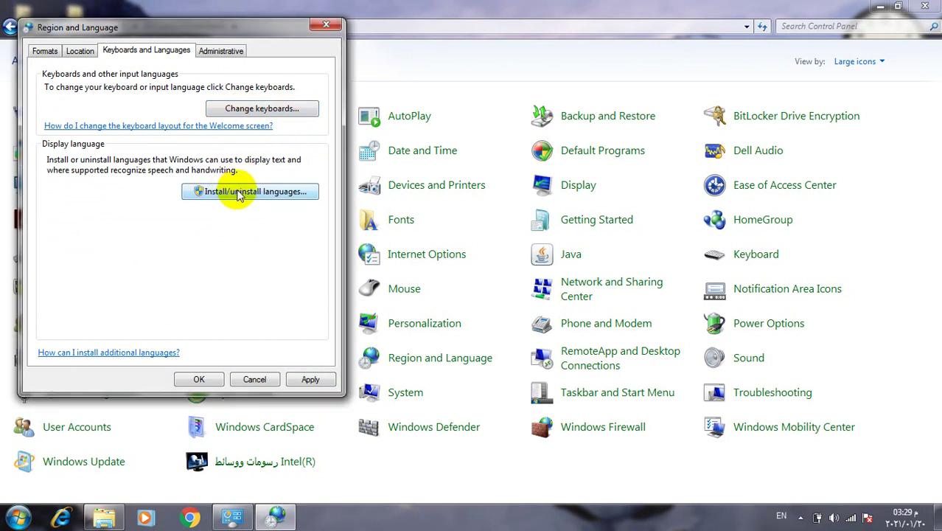
left_click(228, 191)
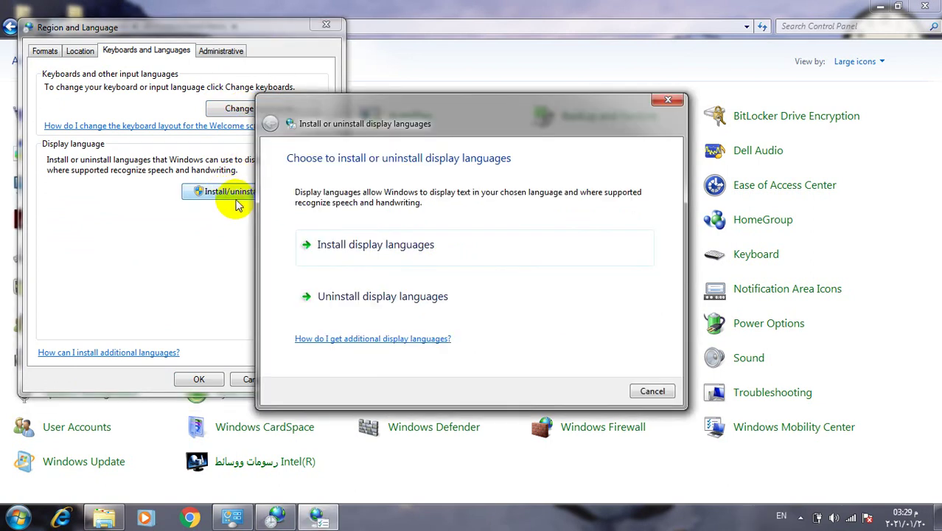
left_click(668, 98)
Browse the input languages and keyboard layouts available to add, and close the list without adding any.
left_click(262, 109)
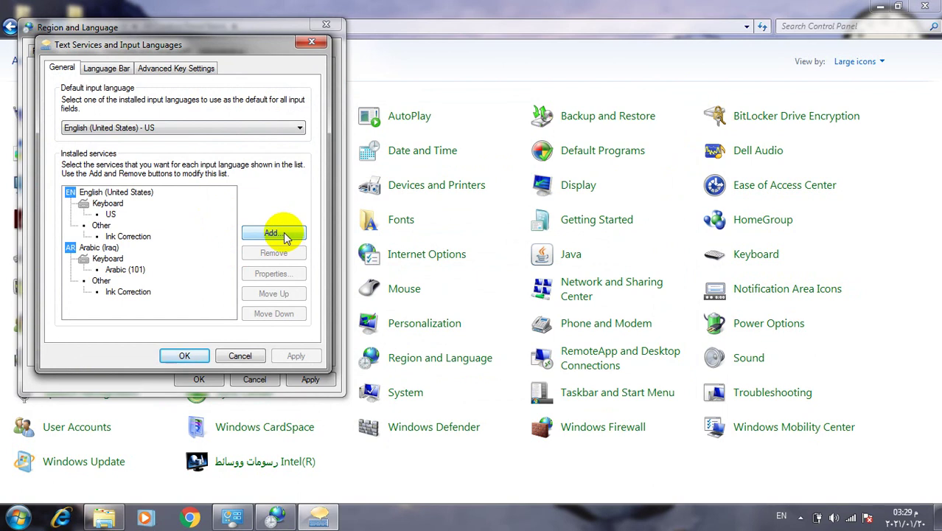
left_click(283, 232)
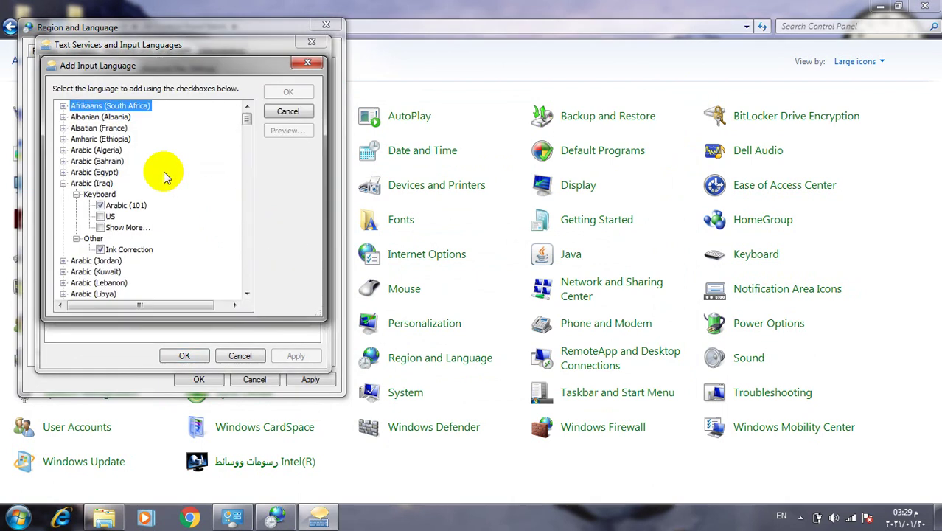
scroll(131, 252, "down", 8)
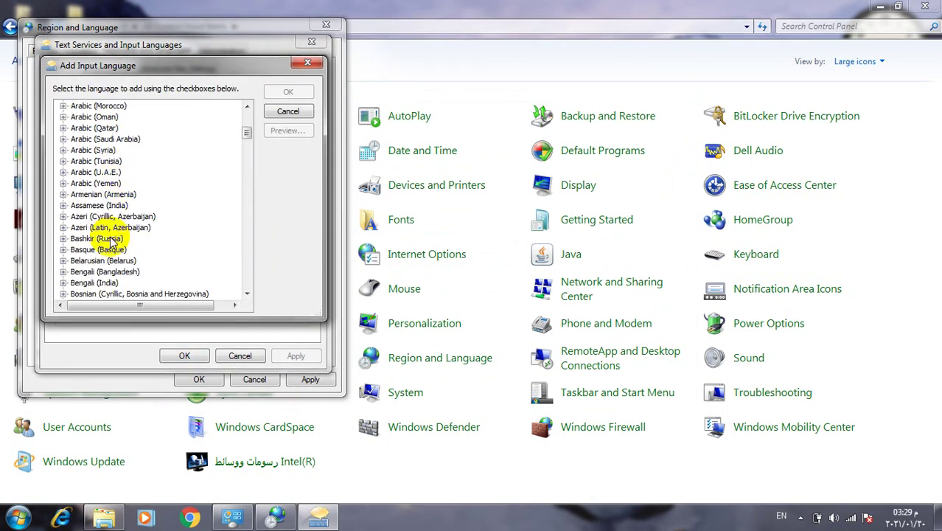
scroll(111, 240, "down", 9)
double_click(104, 229)
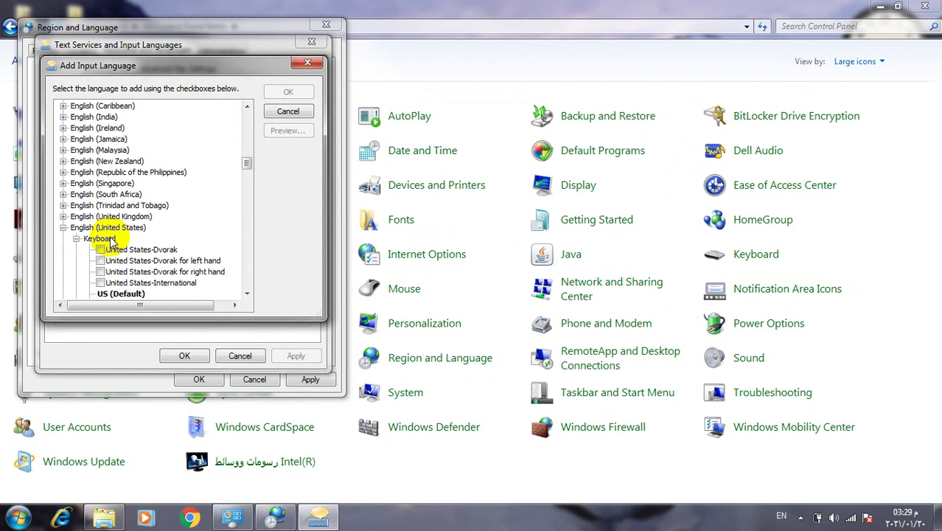
scroll(111, 240, "down", 8)
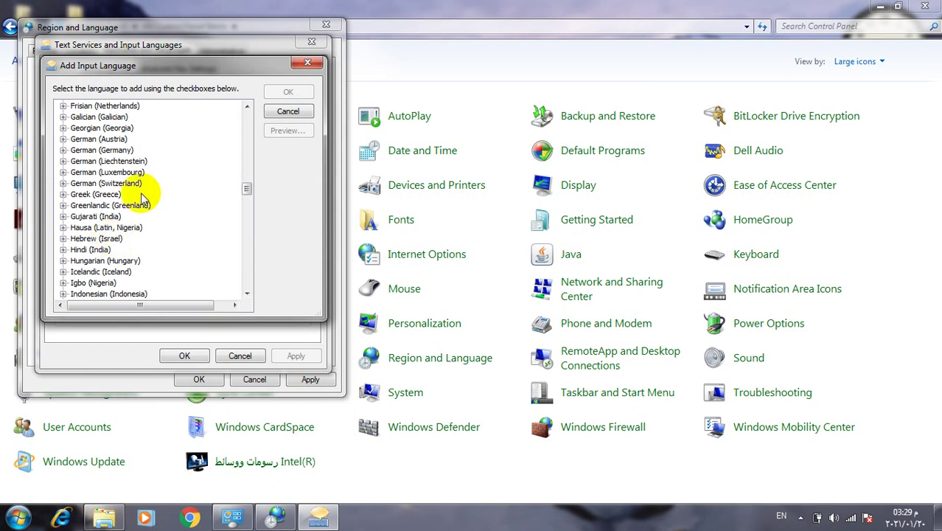
left_click(307, 63)
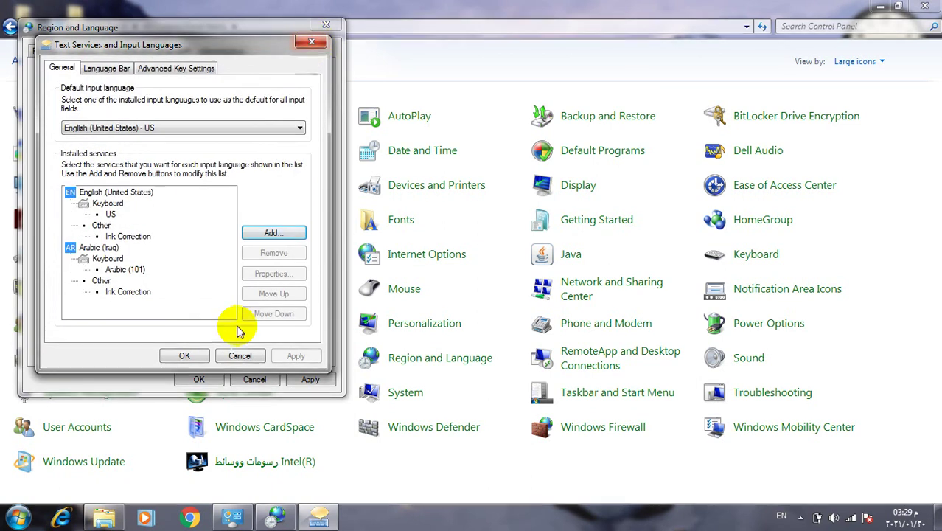
Cancel the input language and Region and Language dialogs, and close the Control Panel.
left_click(236, 354)
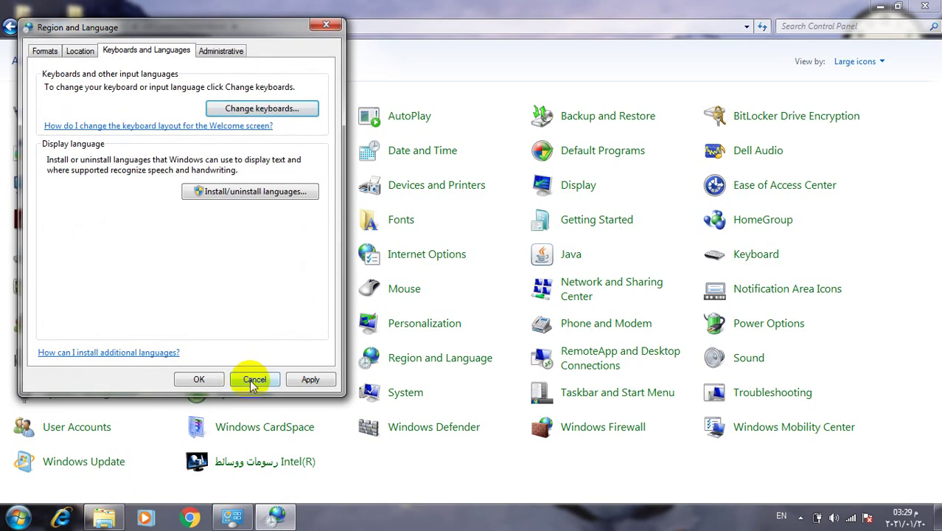
left_click(251, 379)
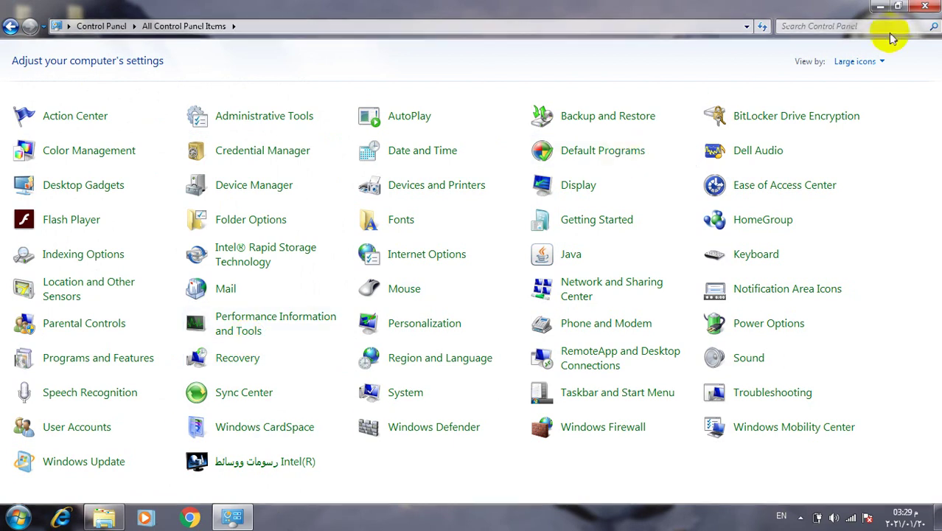
left_click(925, 6)
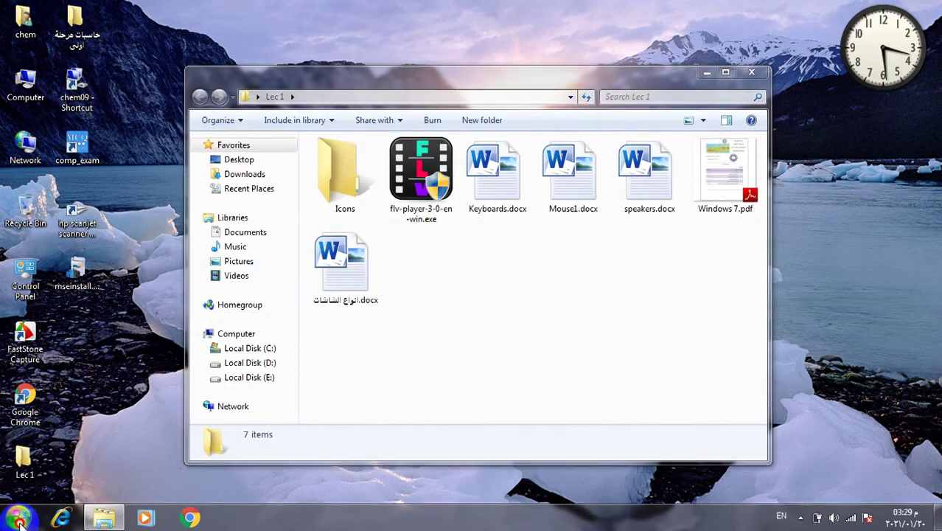
View the User Accounts settings twice through the Start menu's account picture, closing the window each time.
left_click(20, 519)
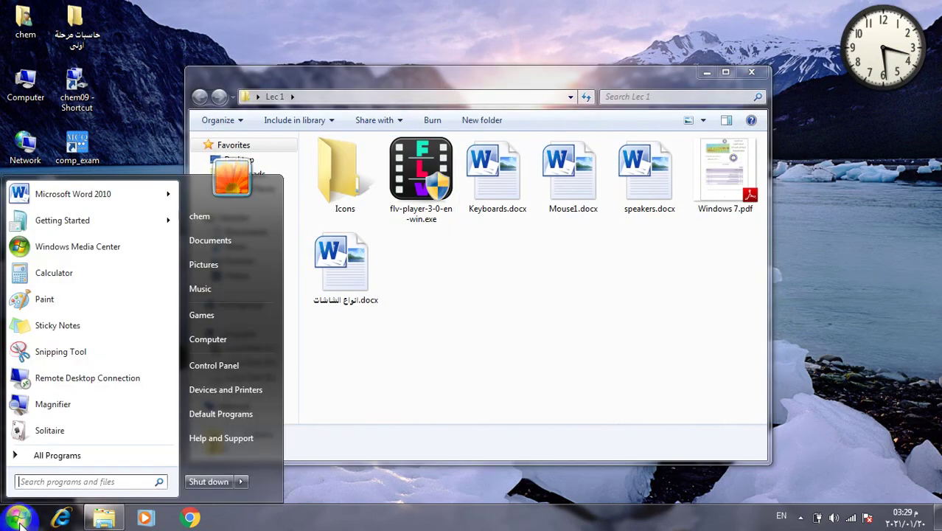
left_click(236, 184)
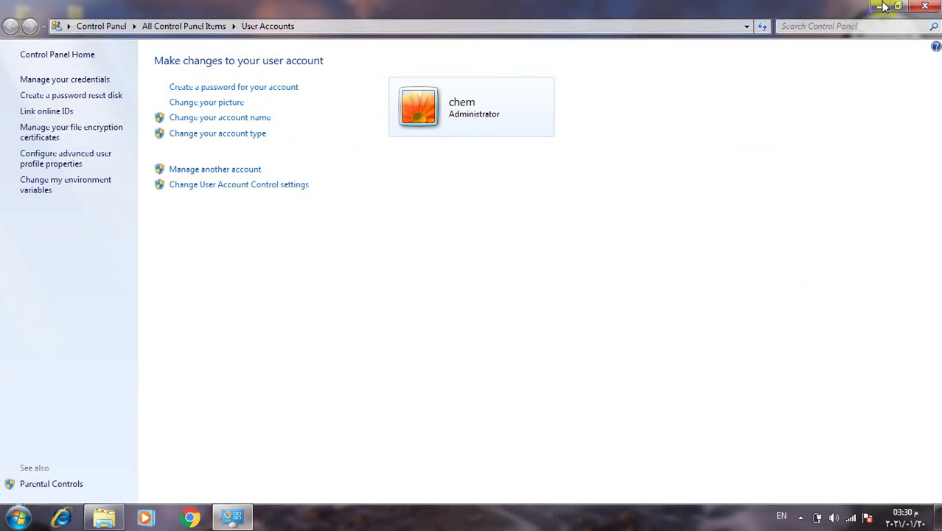
left_click(925, 6)
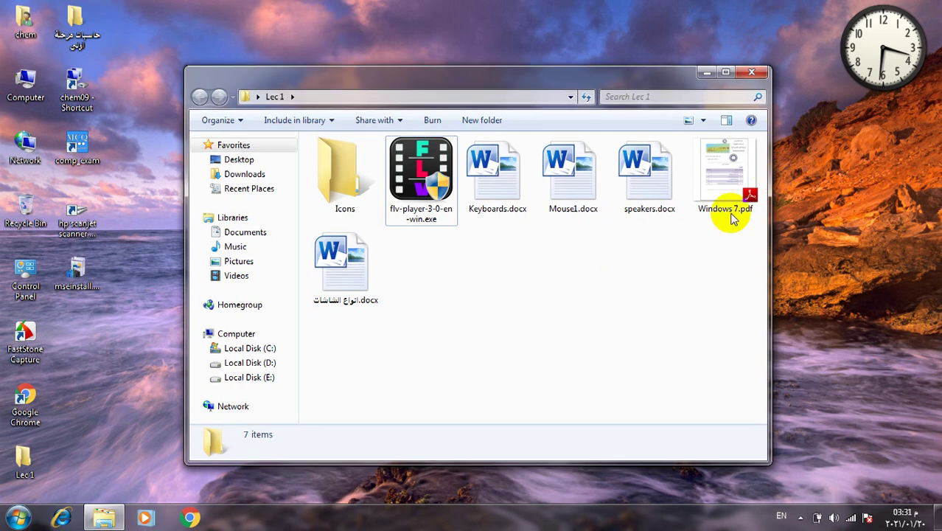
left_click(18, 517)
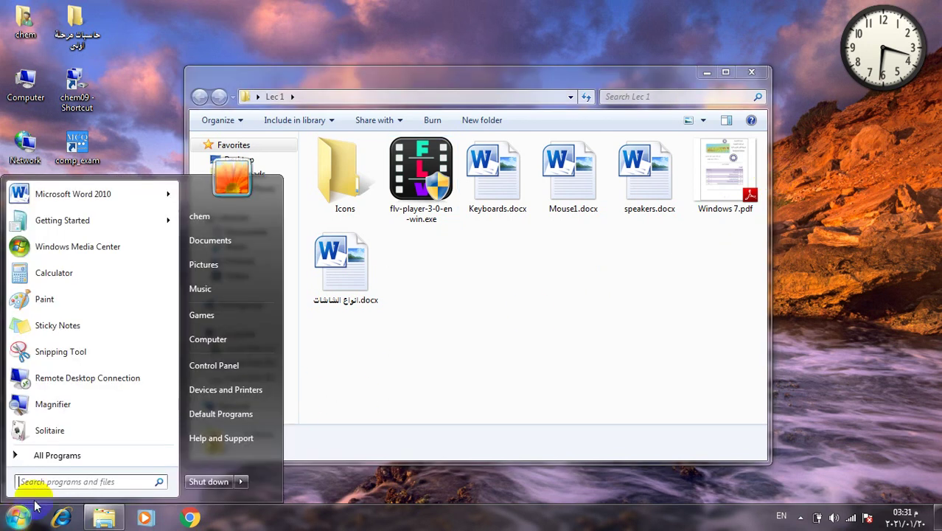
left_click(240, 179)
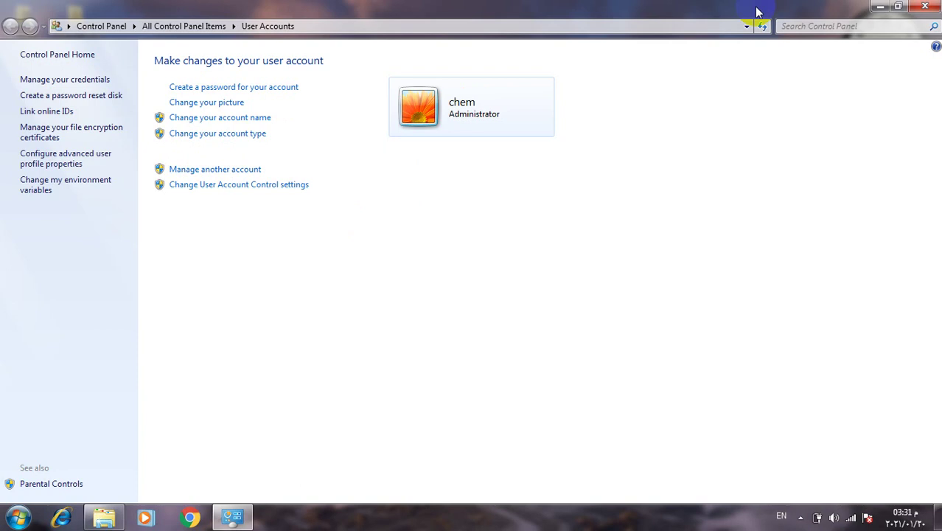
left_click(929, 7)
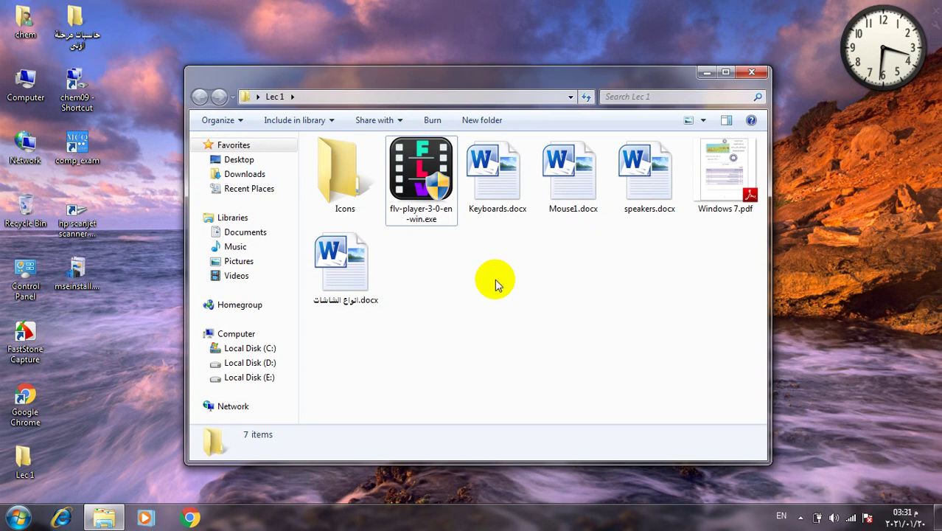
Open the document Windows 7.pdf from the Lec 1 folder.
left_click(724, 169)
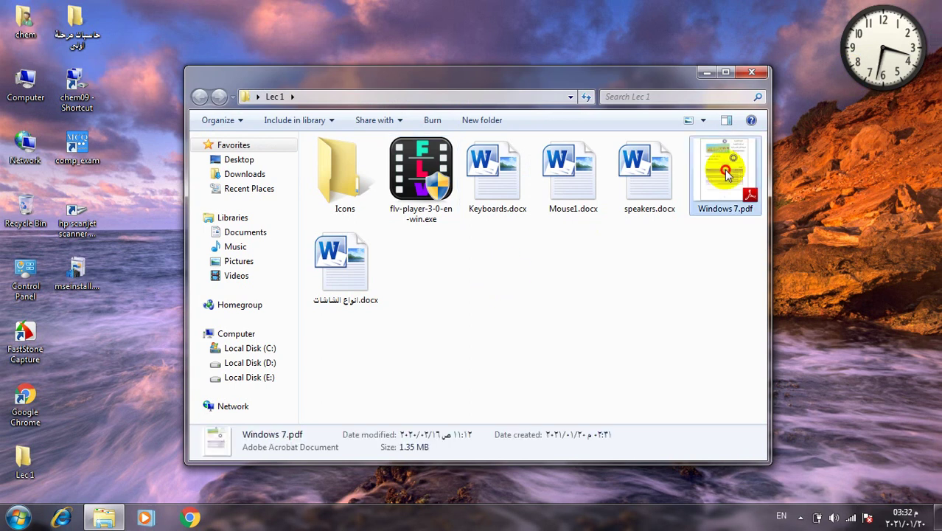
double_click(726, 173)
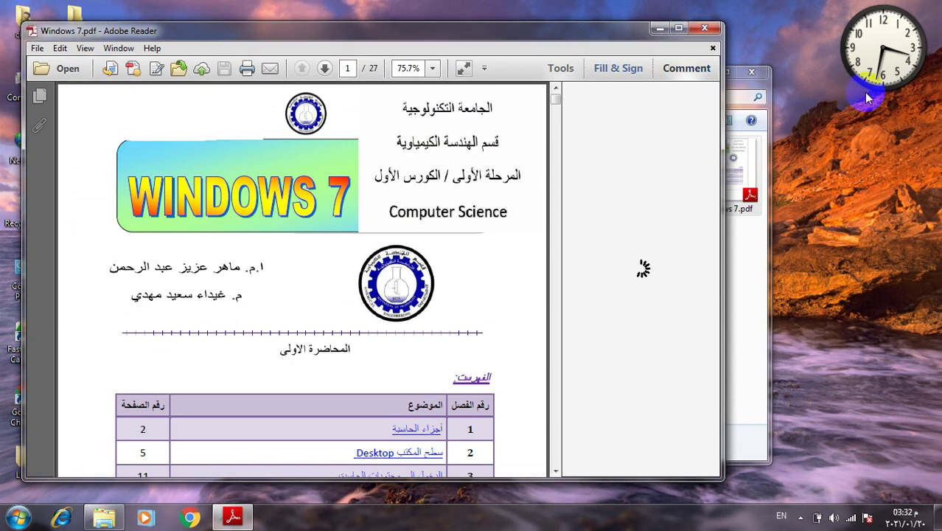
Maximize the Windows 7.pdf window and go to the Keyboard Shortcuts section on page 26.
left_click(679, 29)
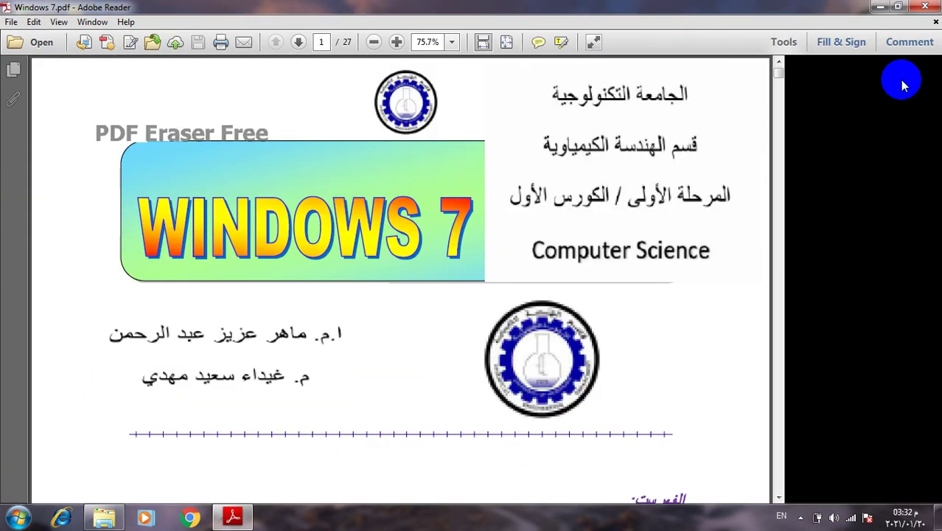
left_click_drag(779, 68, 765, 481)
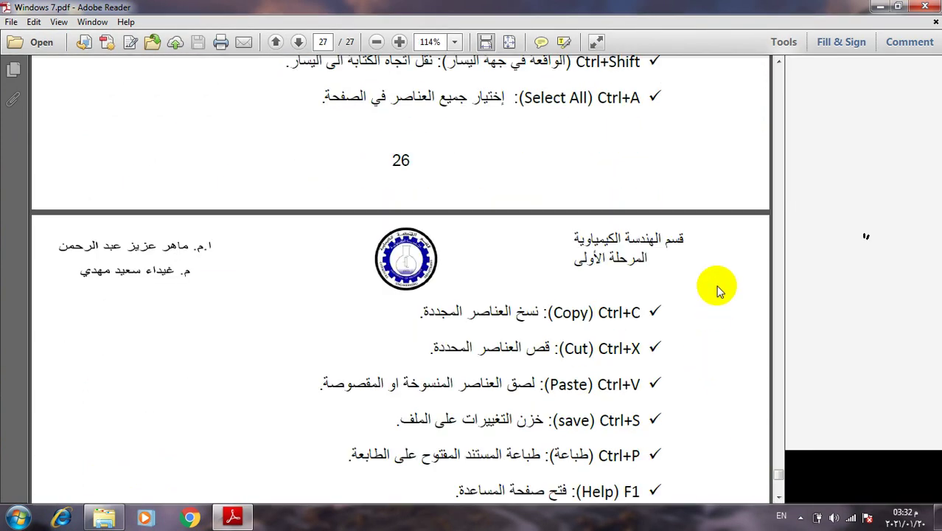
scroll(718, 290, "up", 10)
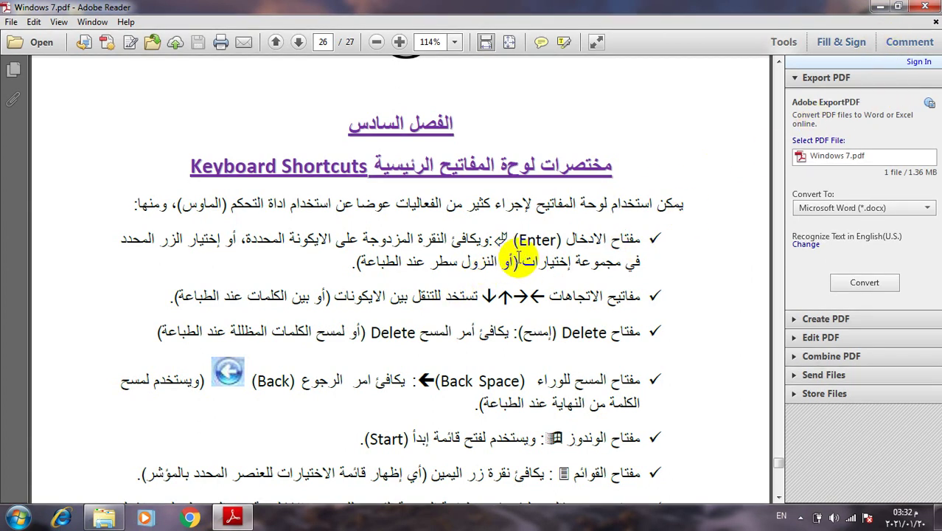
scroll(566, 320, "down", 3)
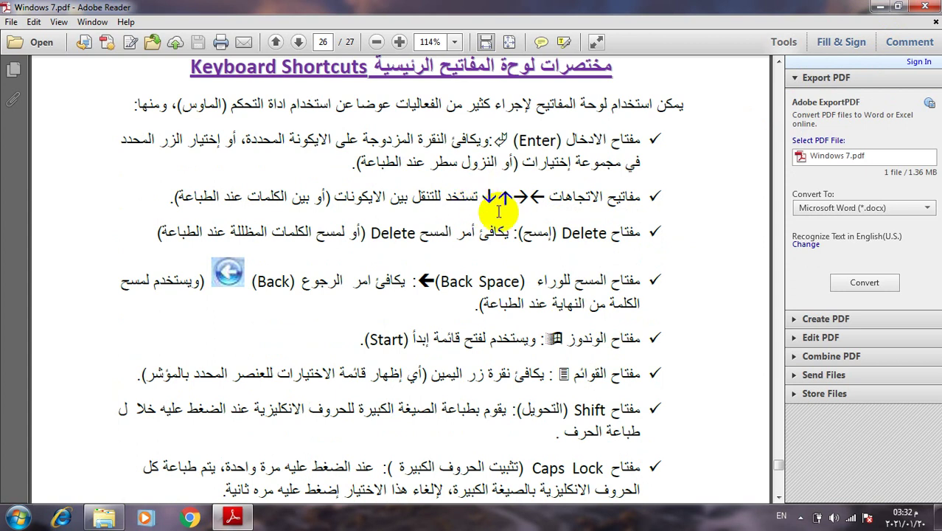
Move the text cursor around the keyboard shortcuts list in all four directions, and select the text of the Delete entry up to its second "Delete".
key("Up")
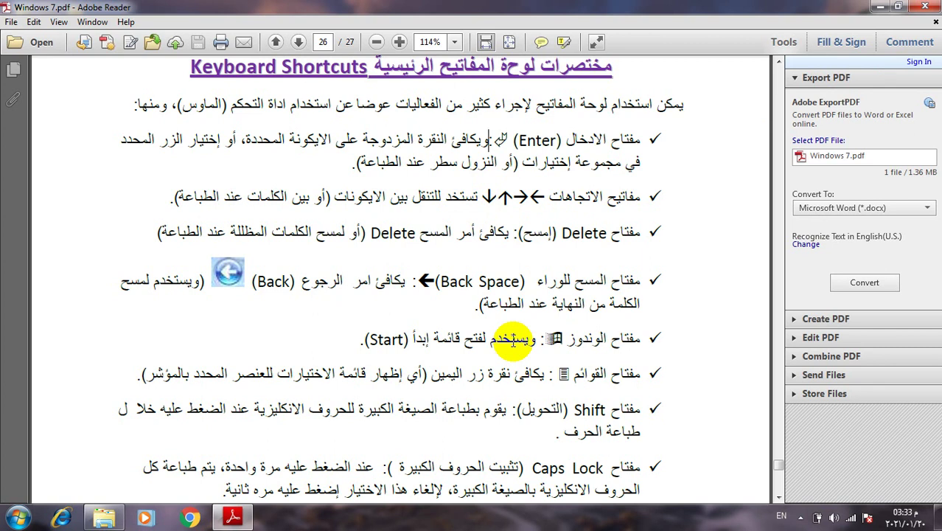
key("Down")
key("Down")
key("Left")
key("Up")
key("Right")
key("Right")
key("Right")
key("Right")
key("Right")
key("Right")
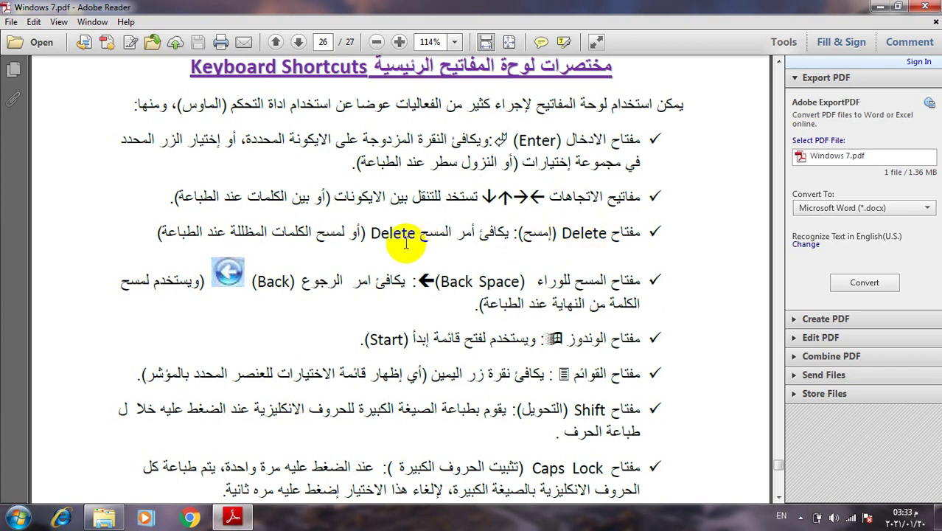
left_click_drag(368, 232, 572, 235)
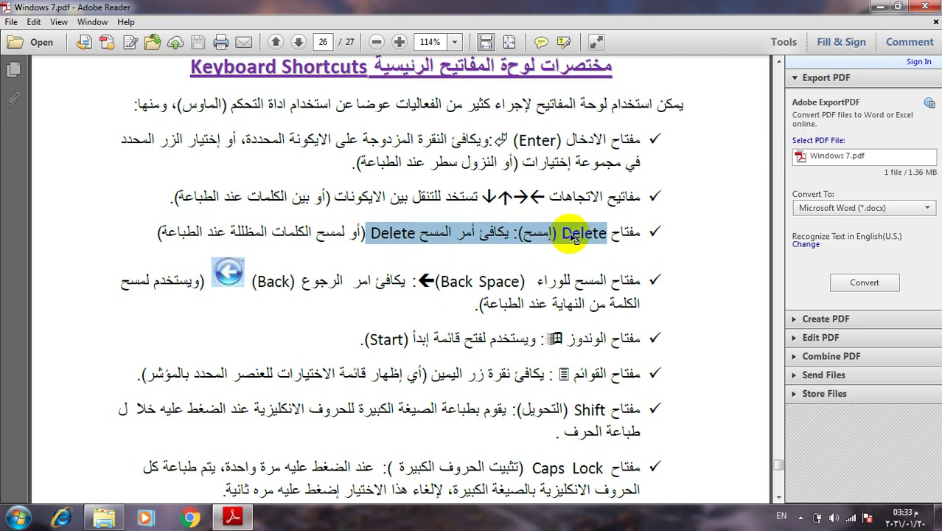